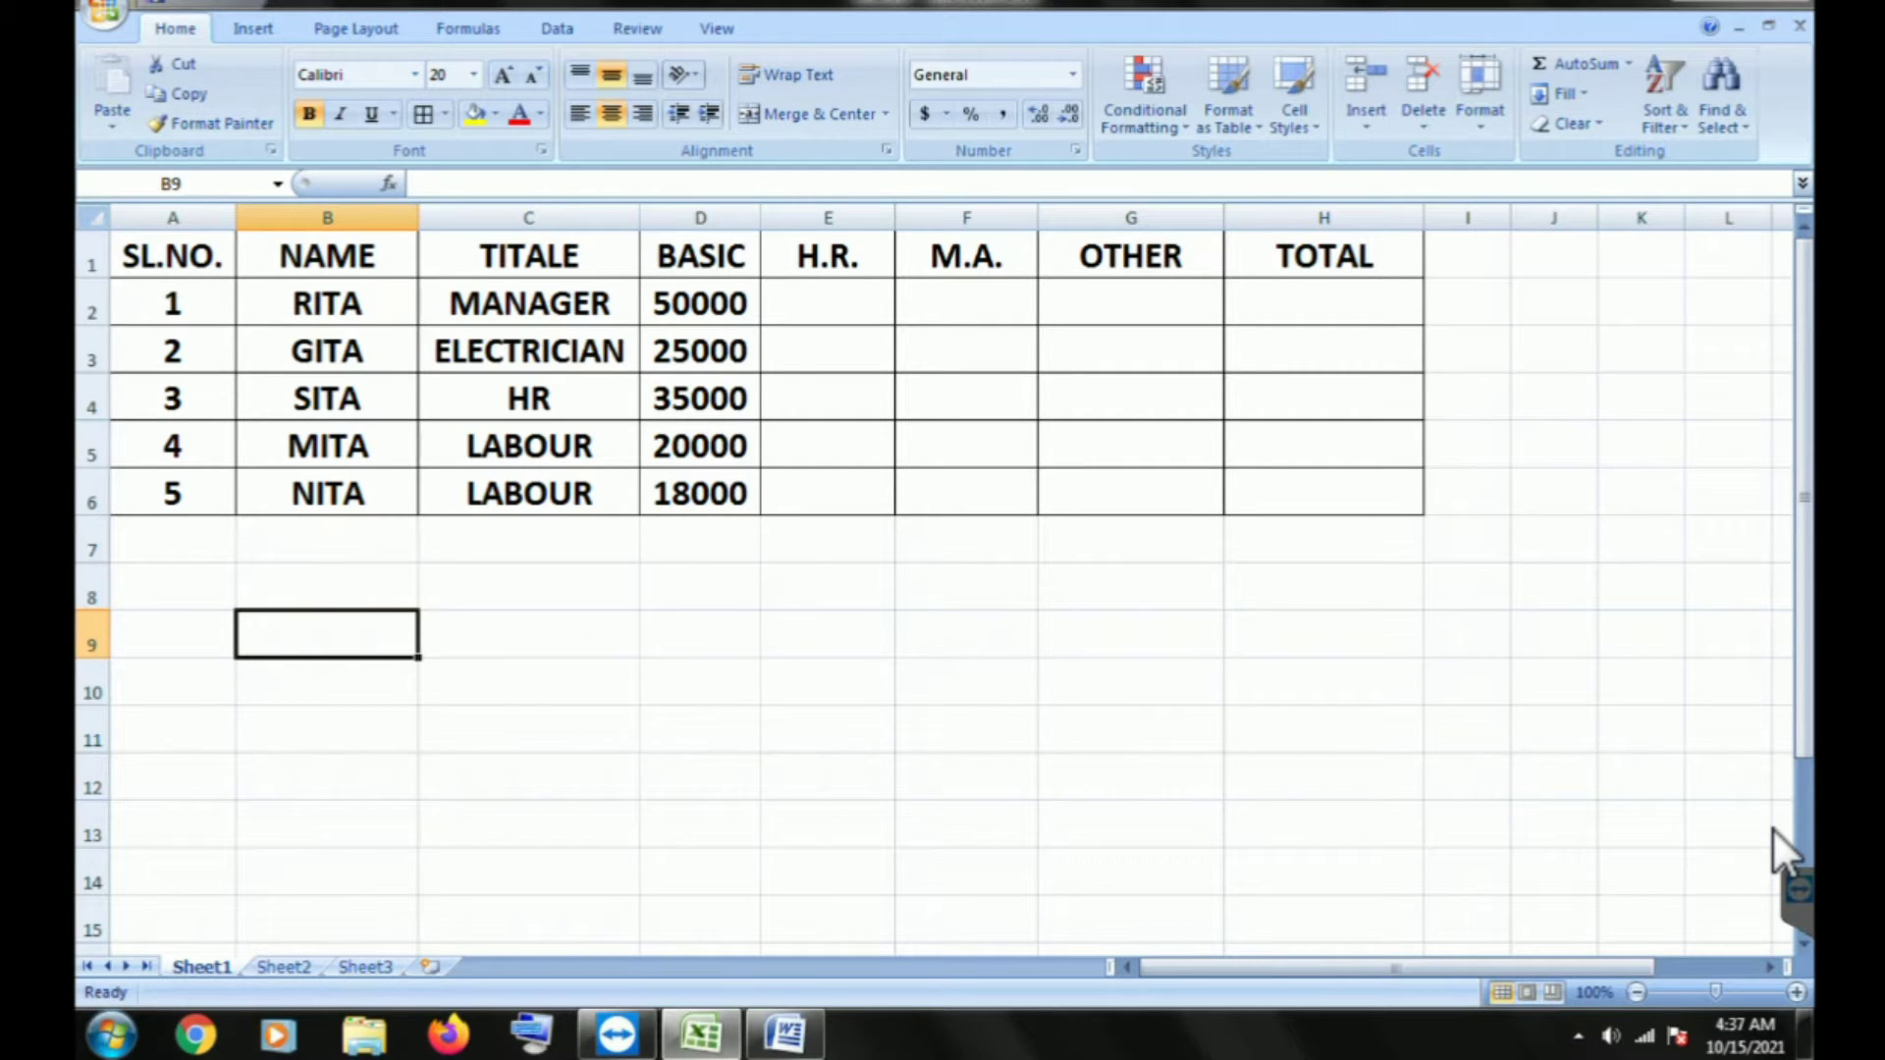
{"action": "left_click", "coordinate": [700, 351]}
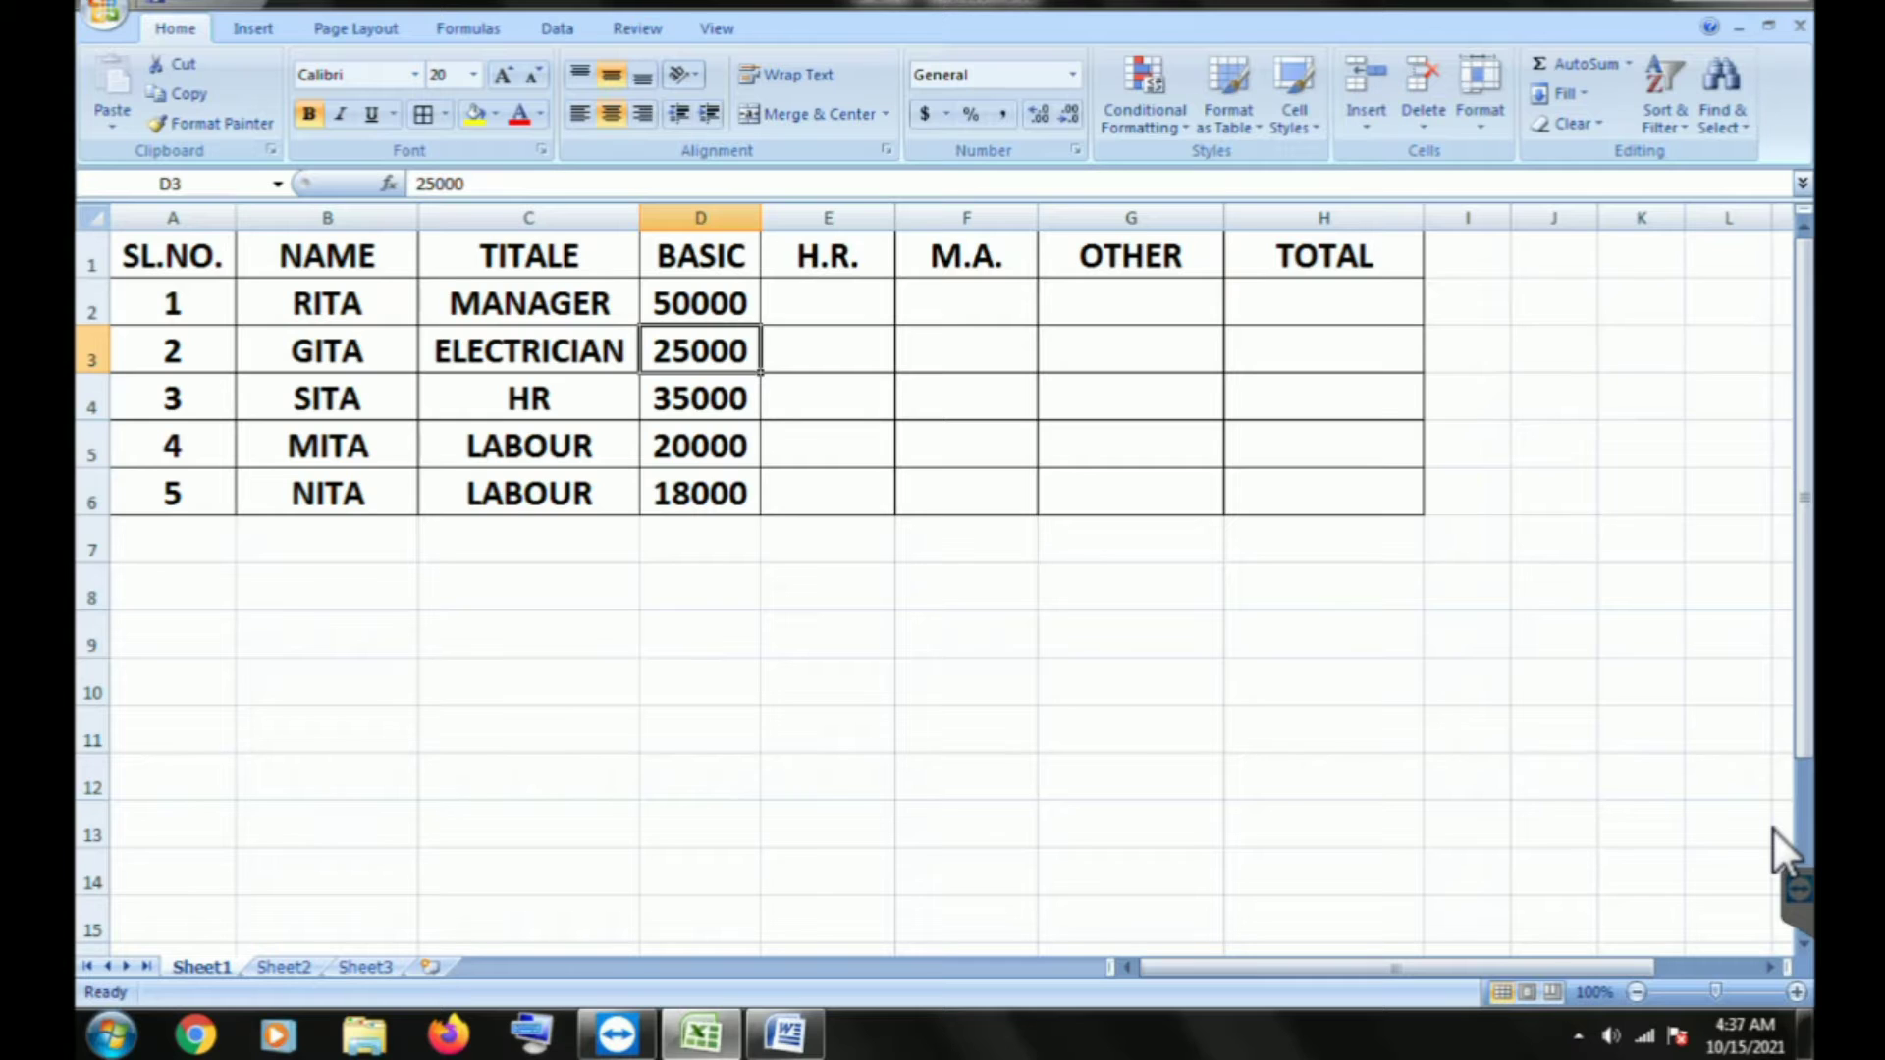
{"action": "key", "text": "Down"}
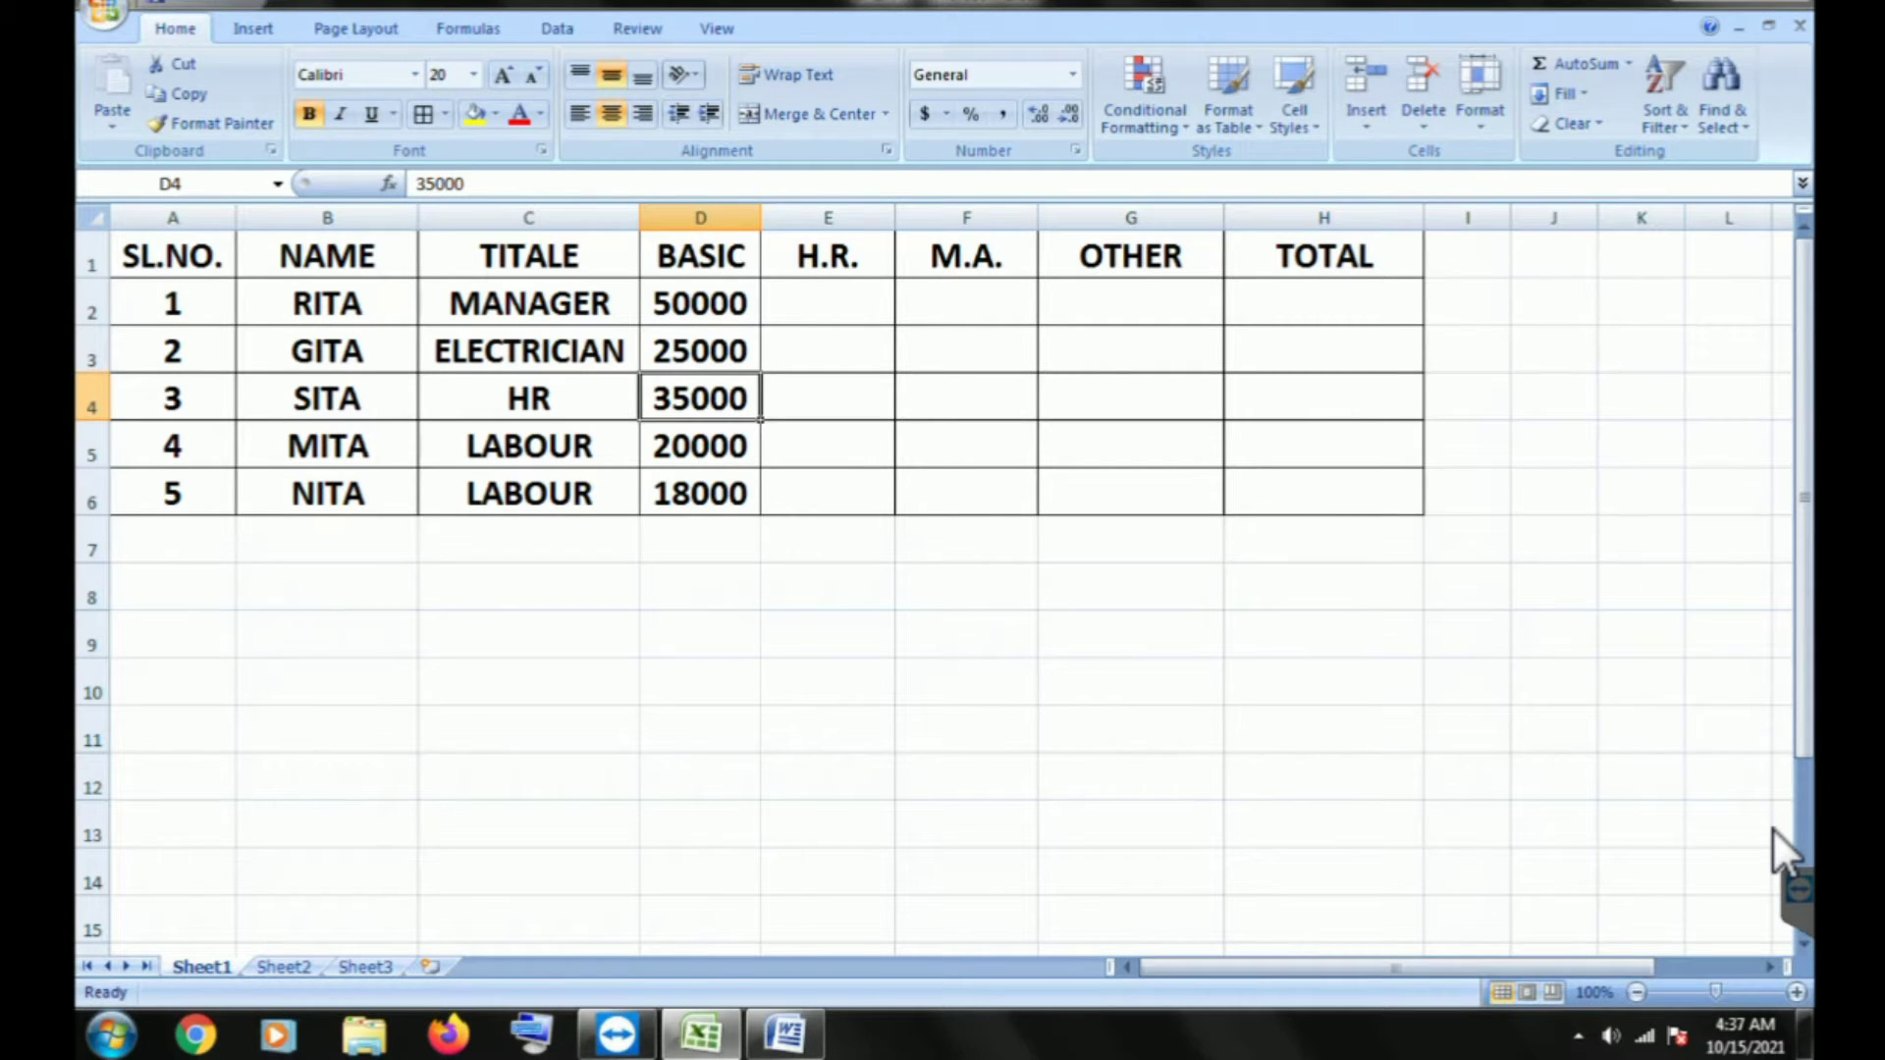
{"action": "key", "text": "Down"}
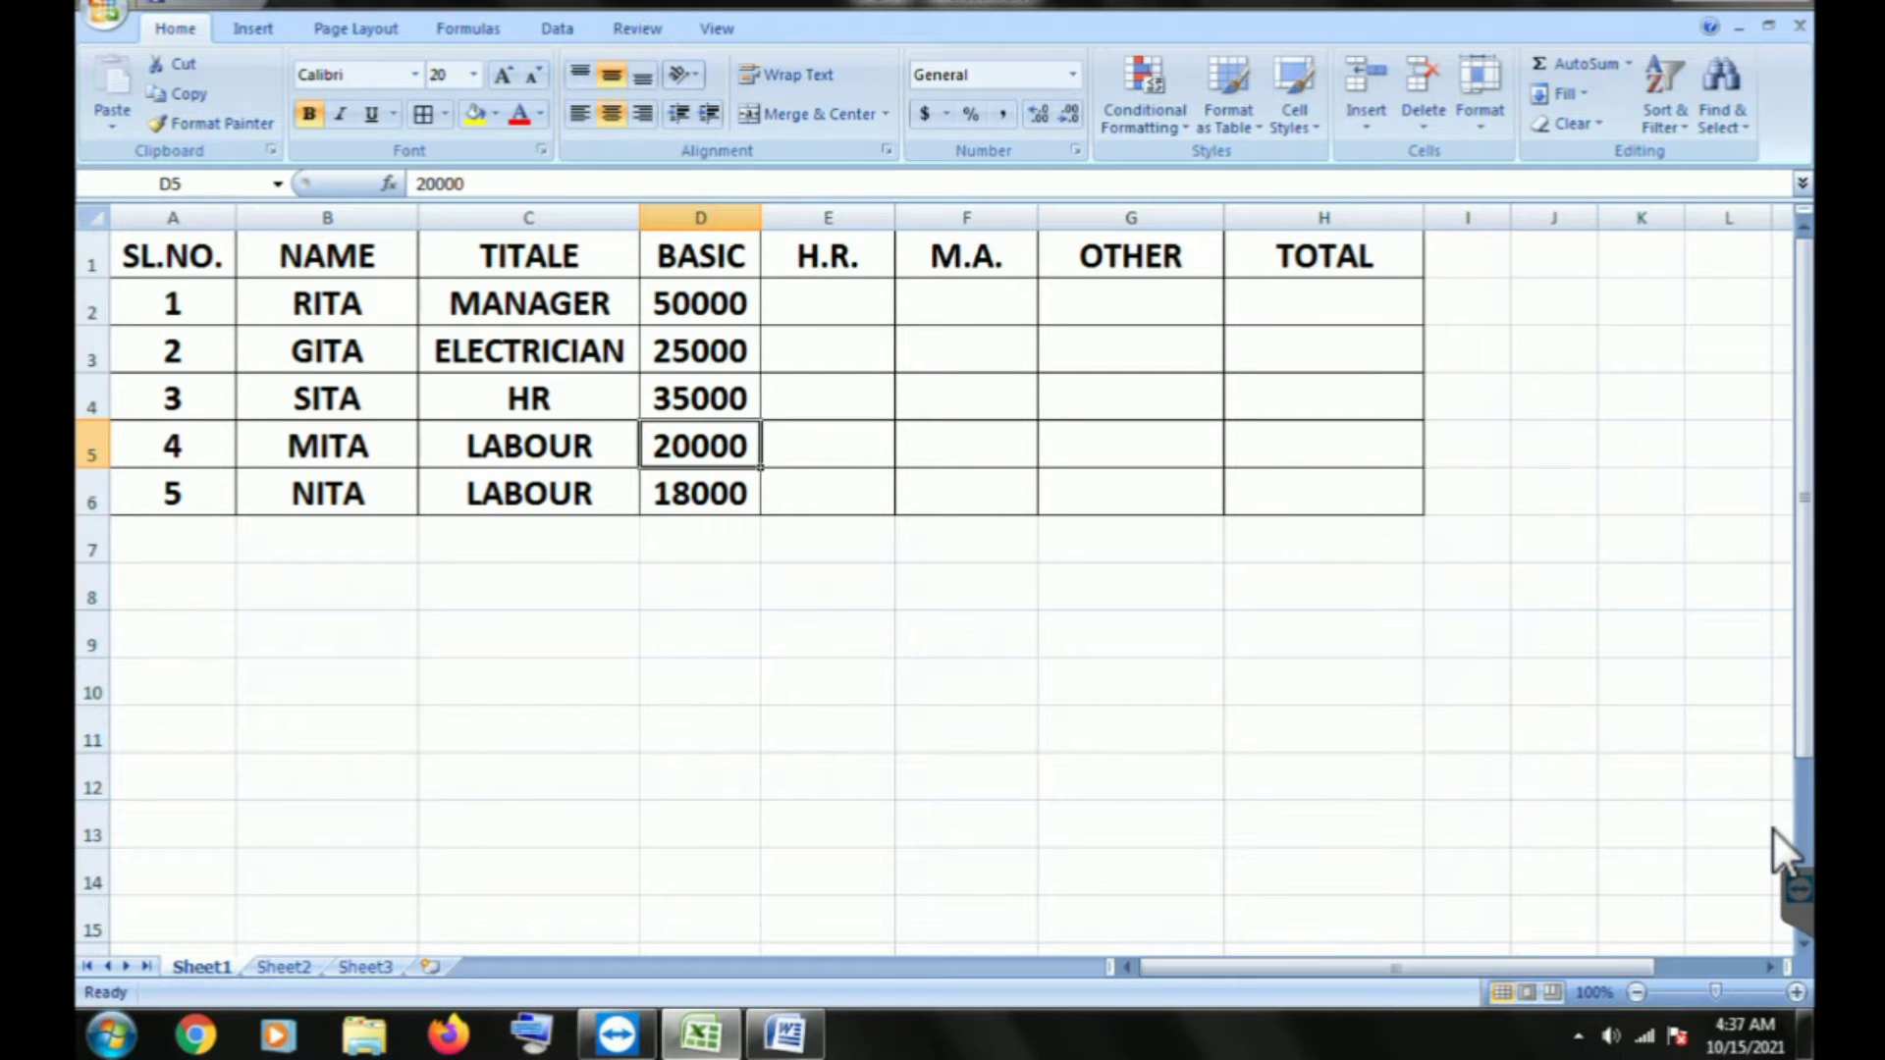
{"action": "key", "text": "Right"}
{"action": "key", "text": "Up"}
{"action": "key", "text": "Up"}
{"action": "key", "text": "Up"}
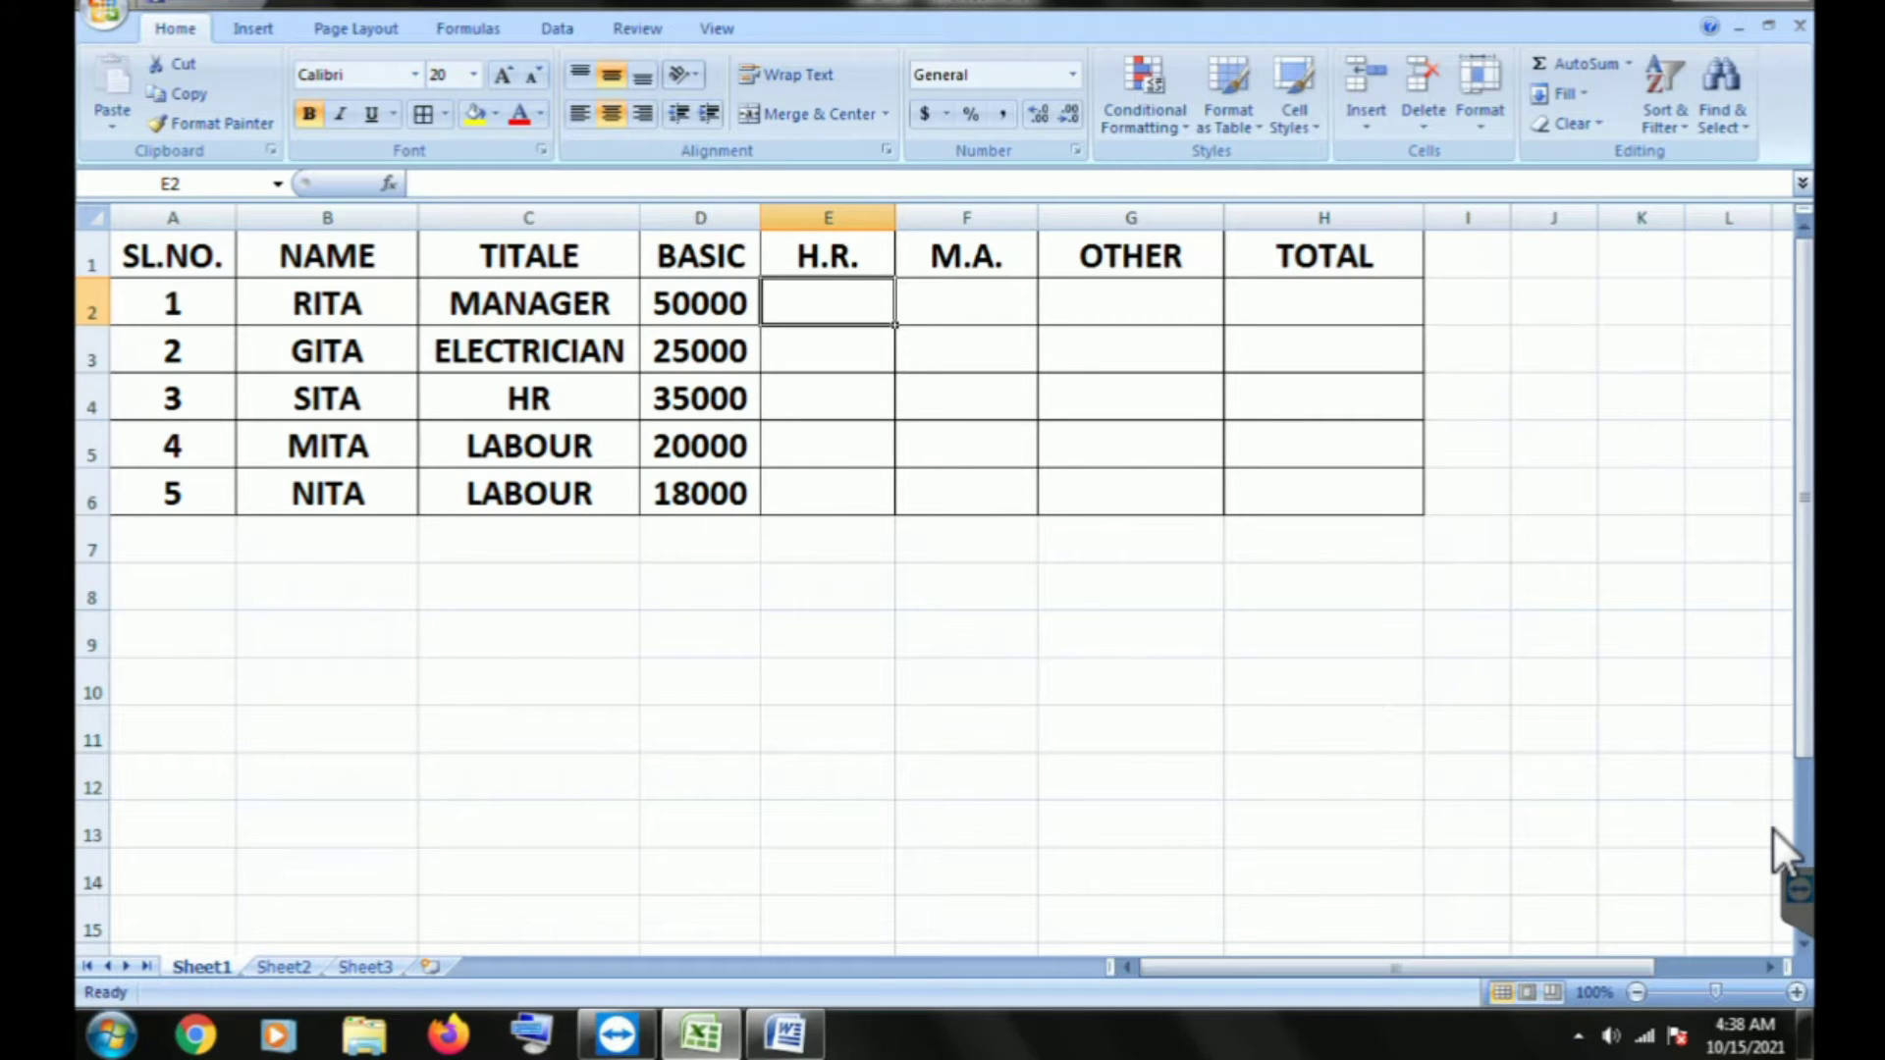
Enter =D2*10% in E2 so the first employee's H.R. shows 5000.
{"action": "type", "text": "="}
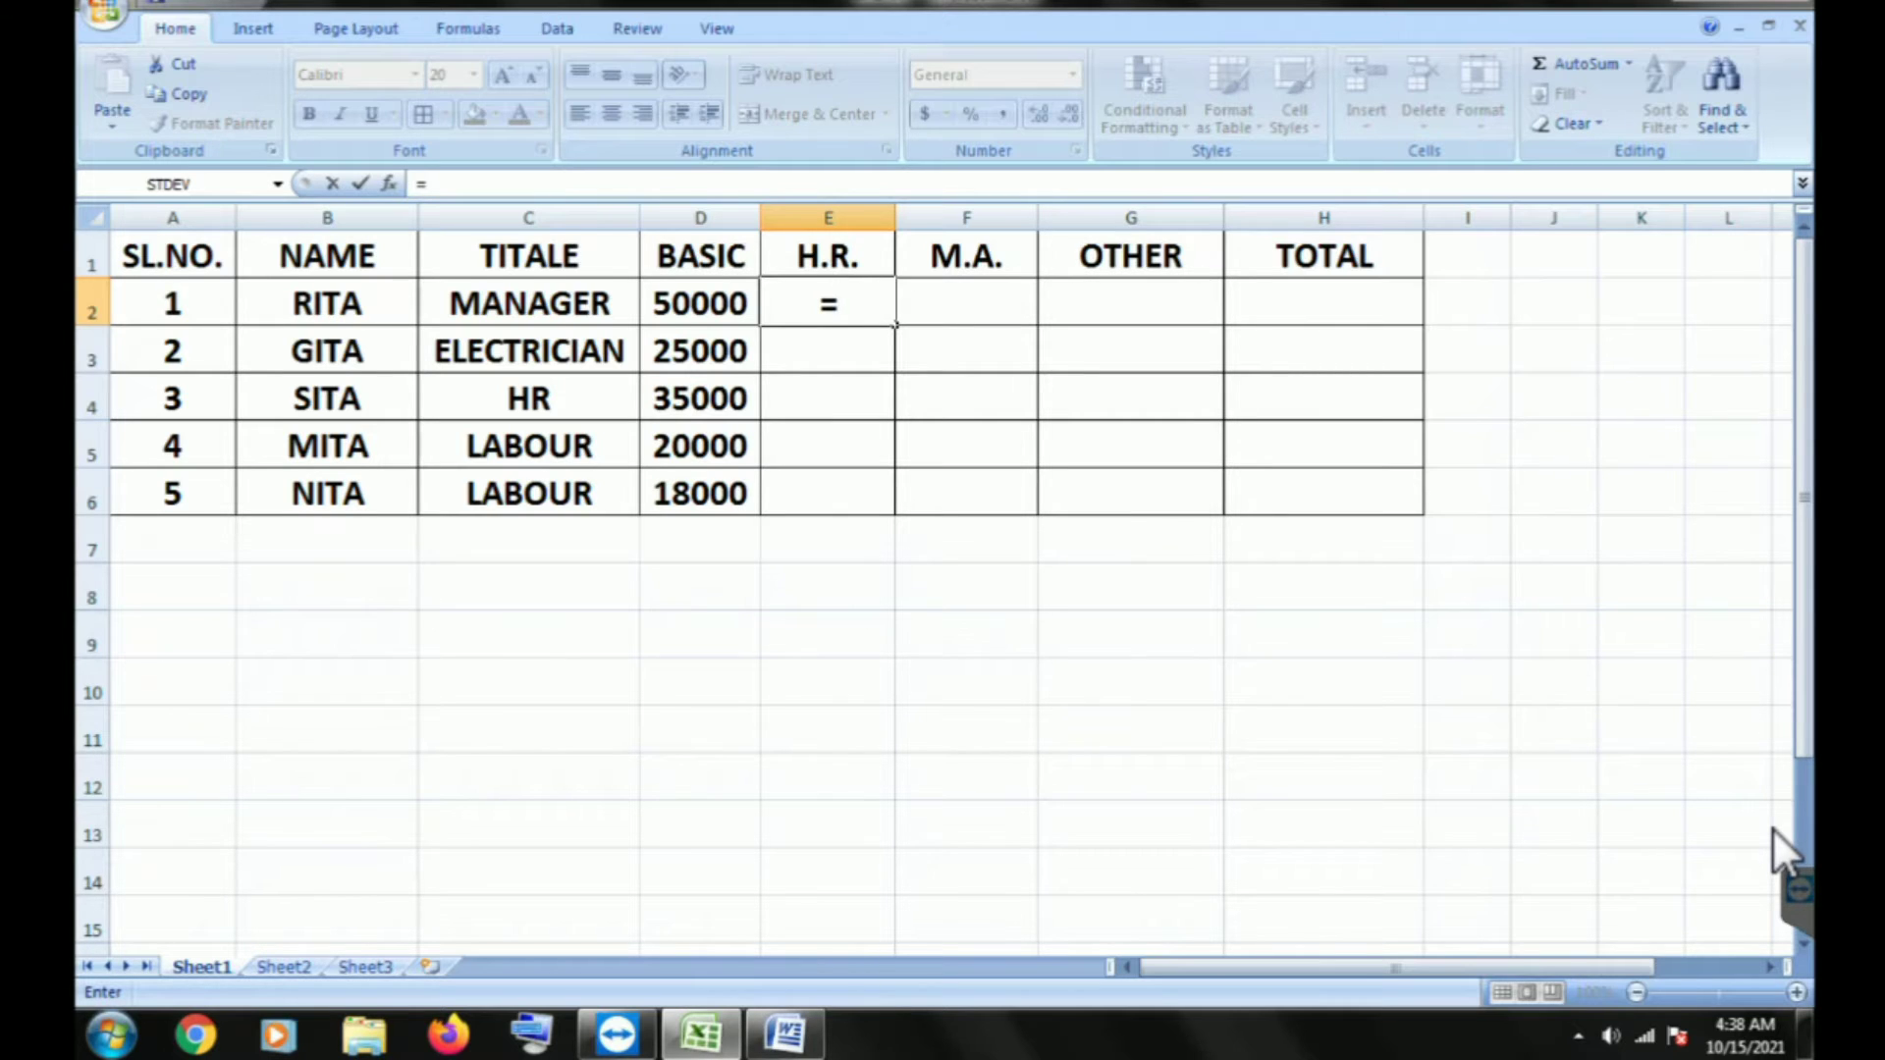
{"action": "key", "text": "Left"}
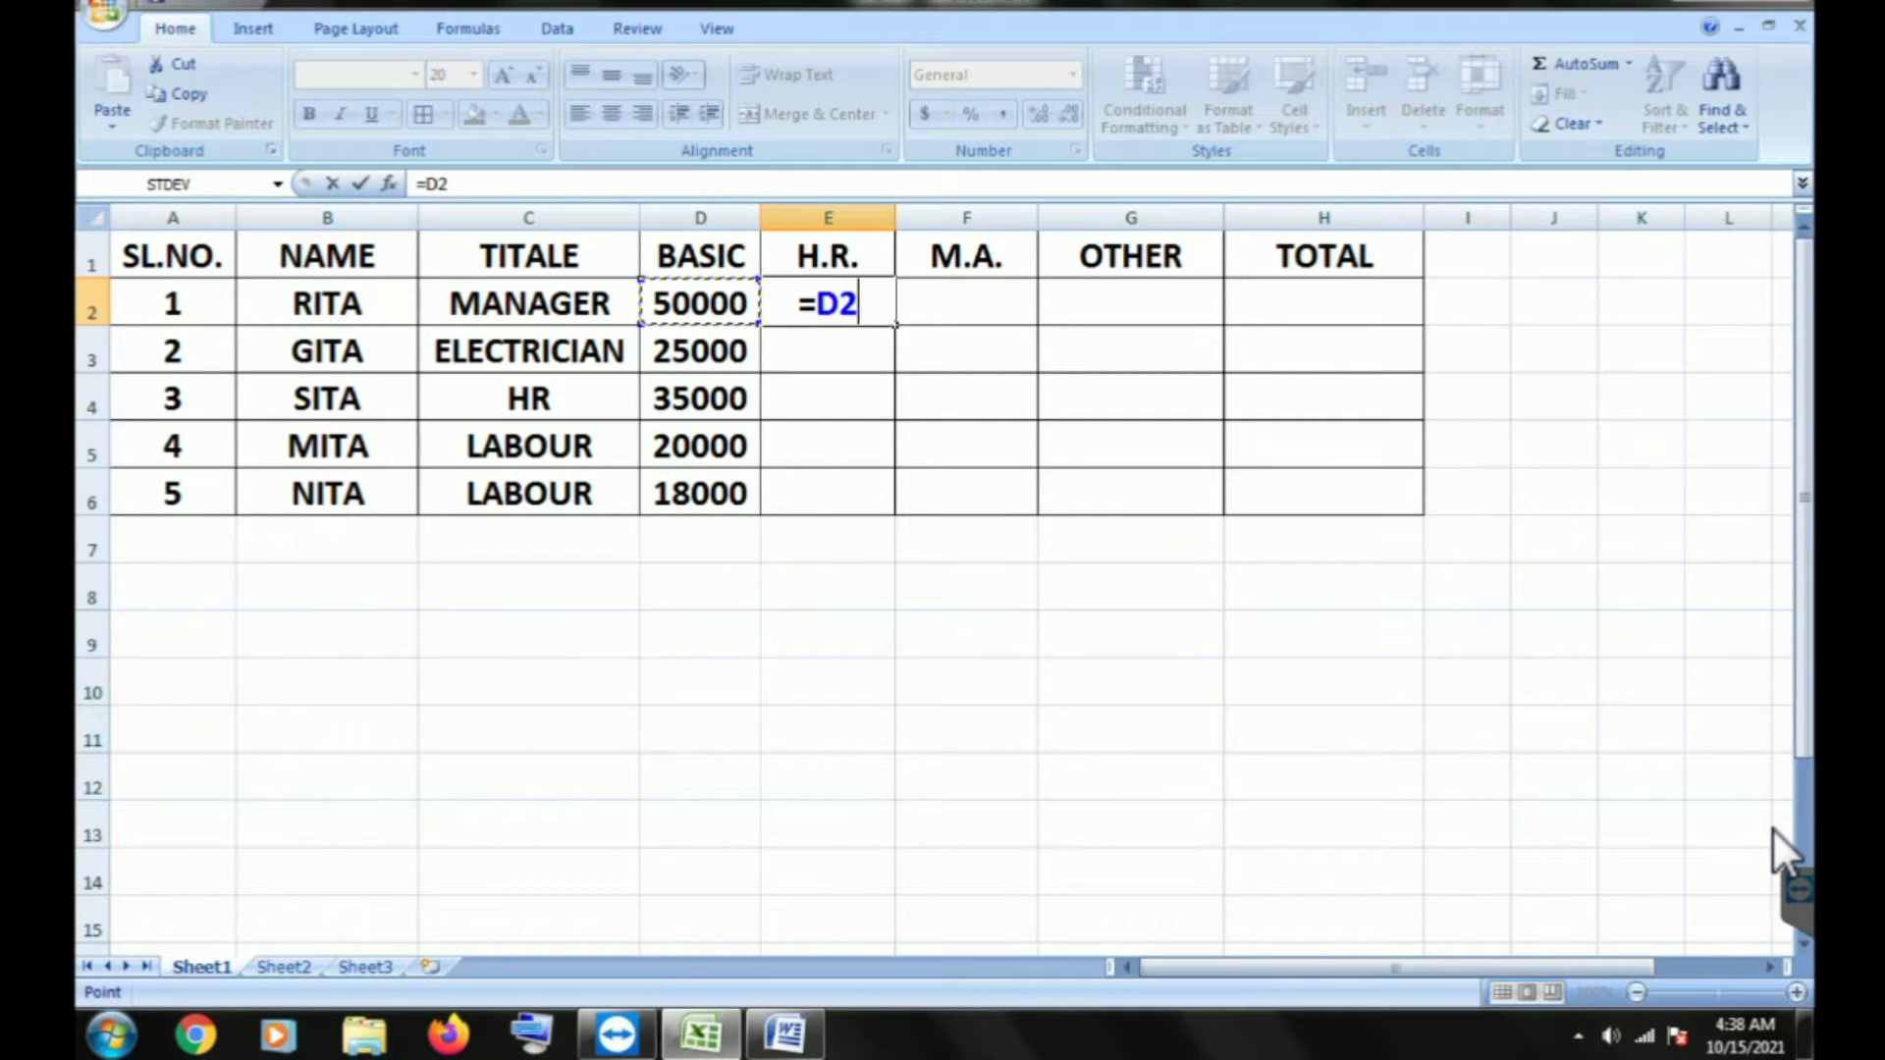
{"action": "type", "text": "*"}
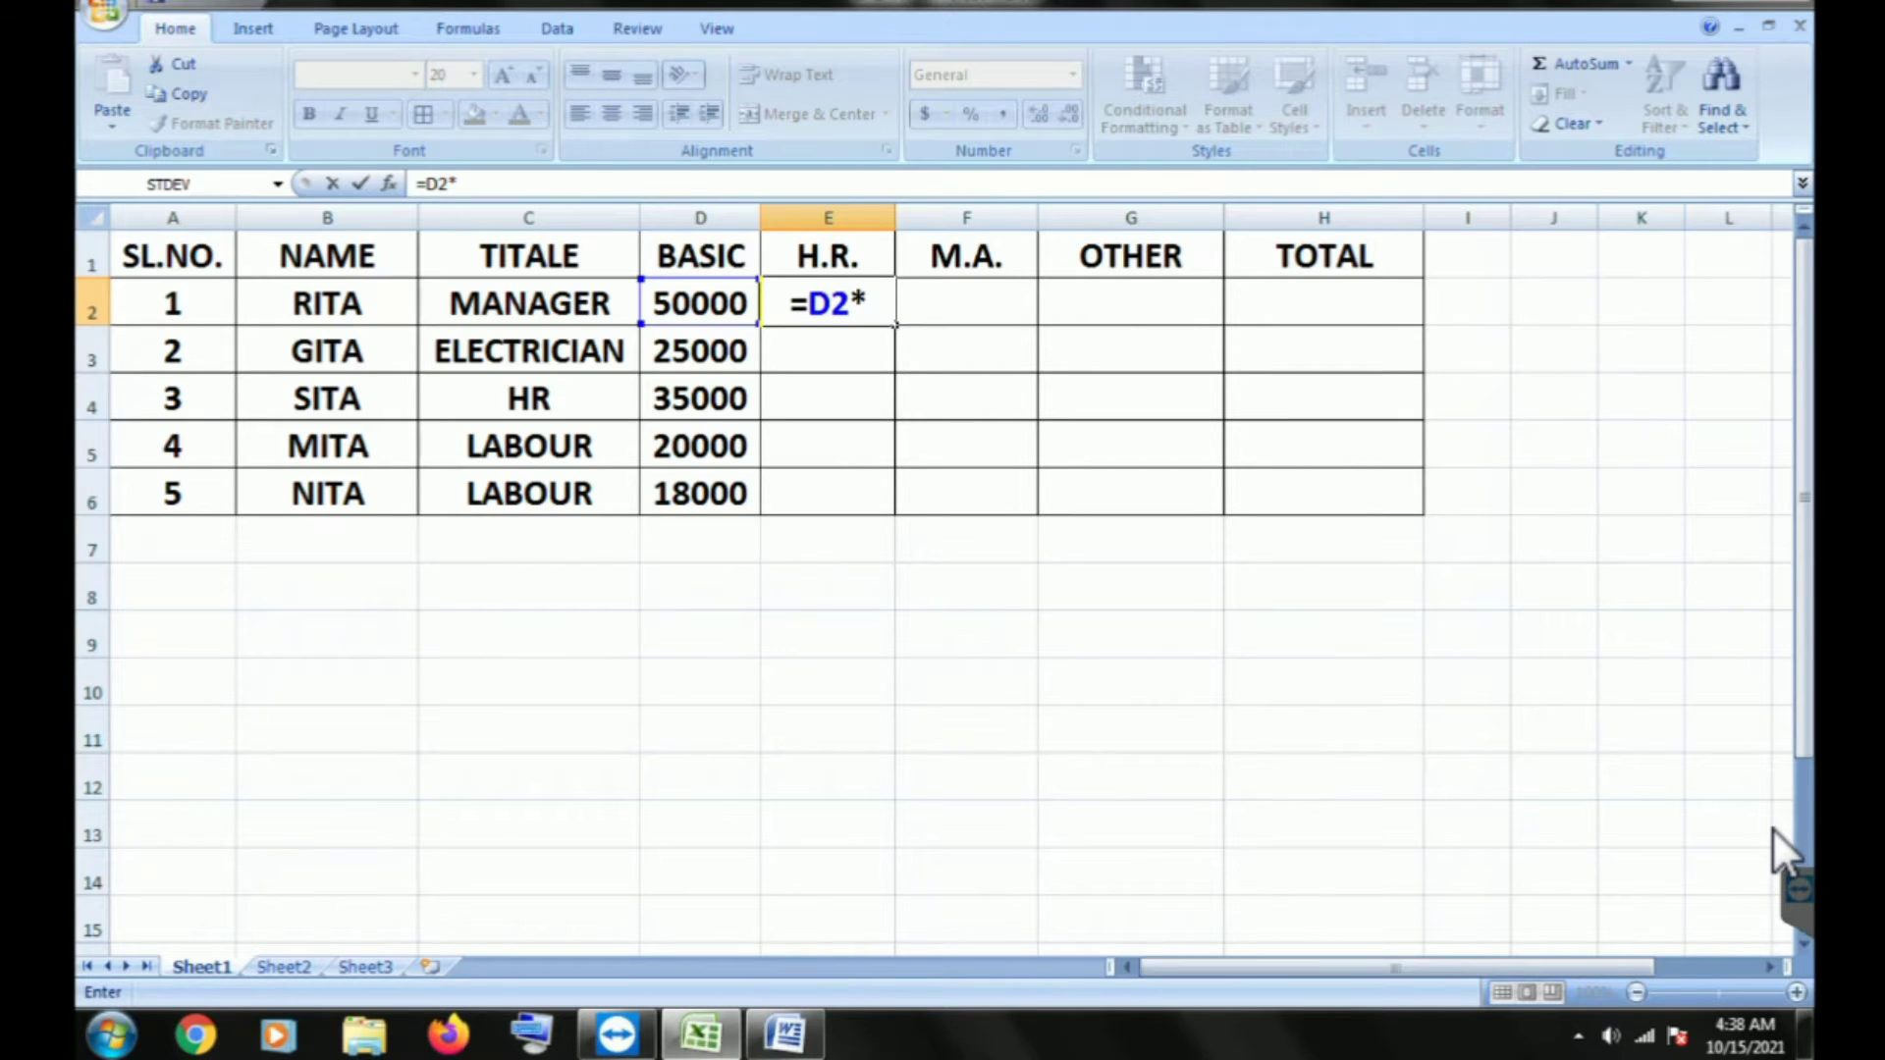
{"action": "type", "text": "1"}
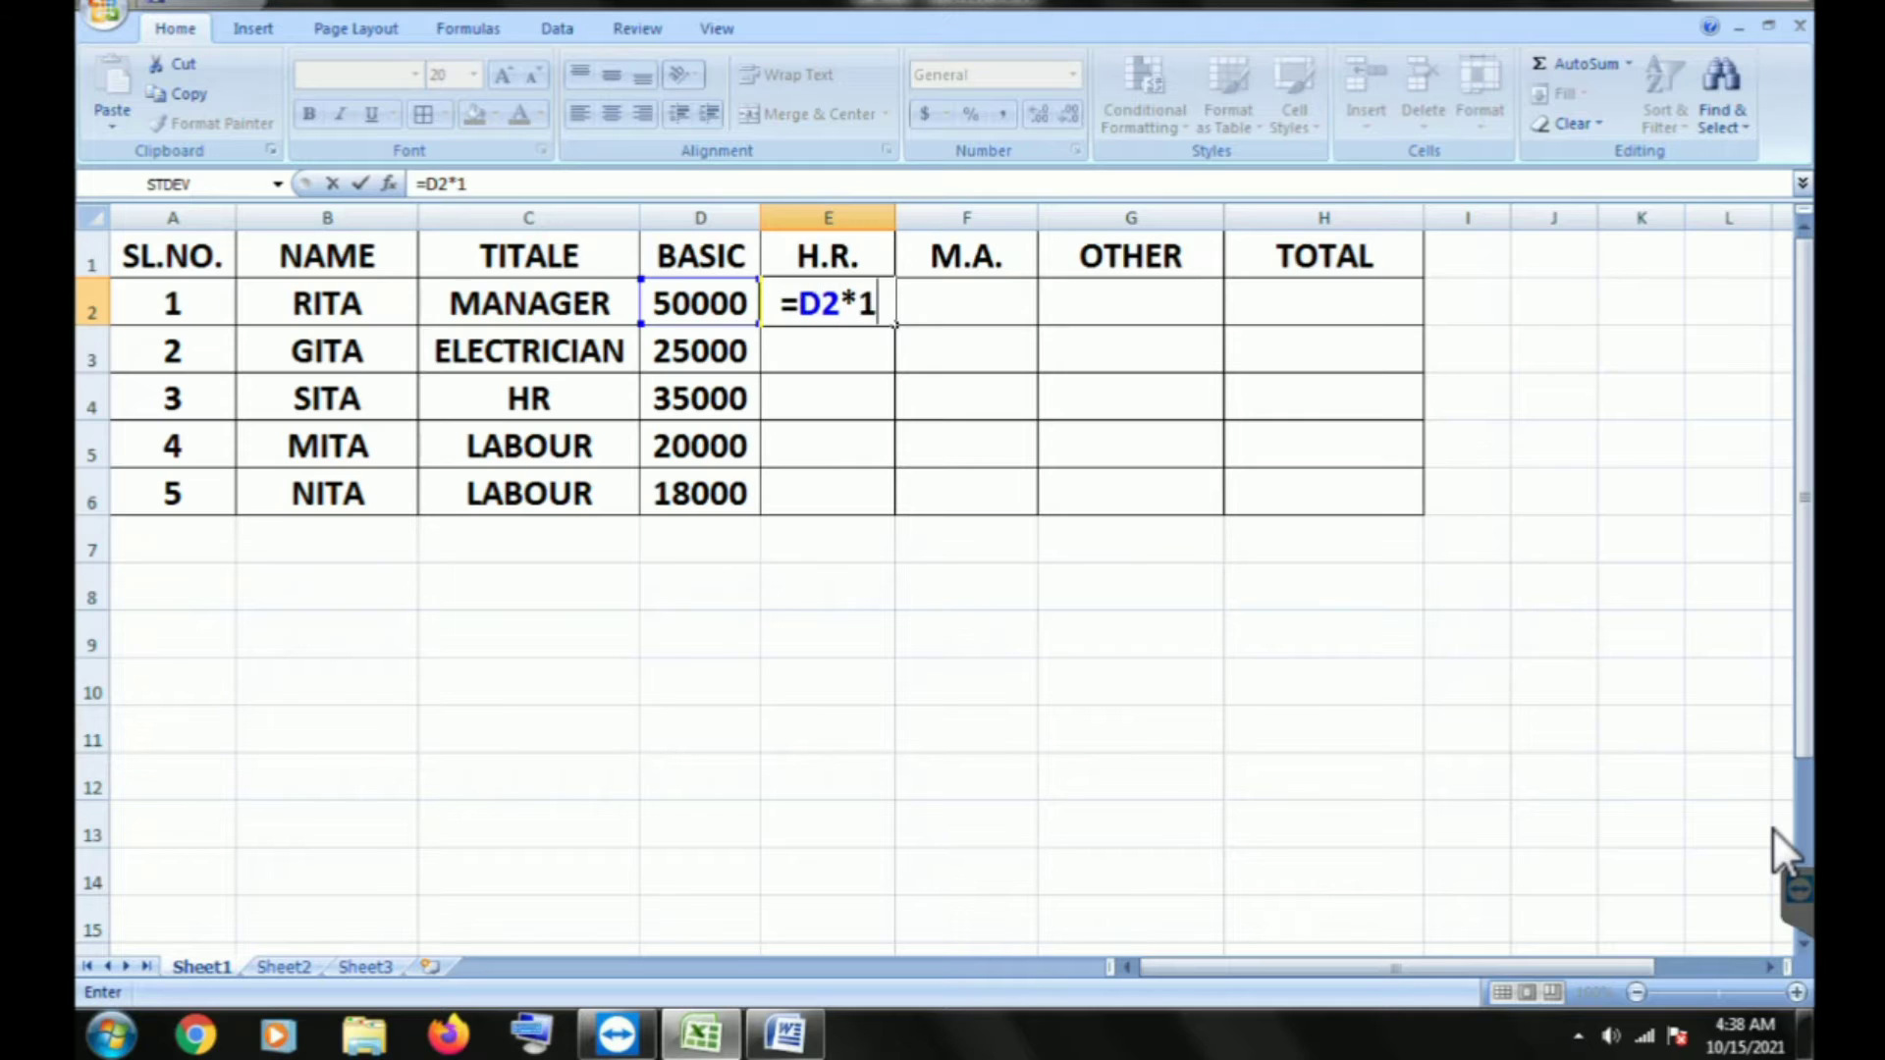
{"action": "type", "text": "0"}
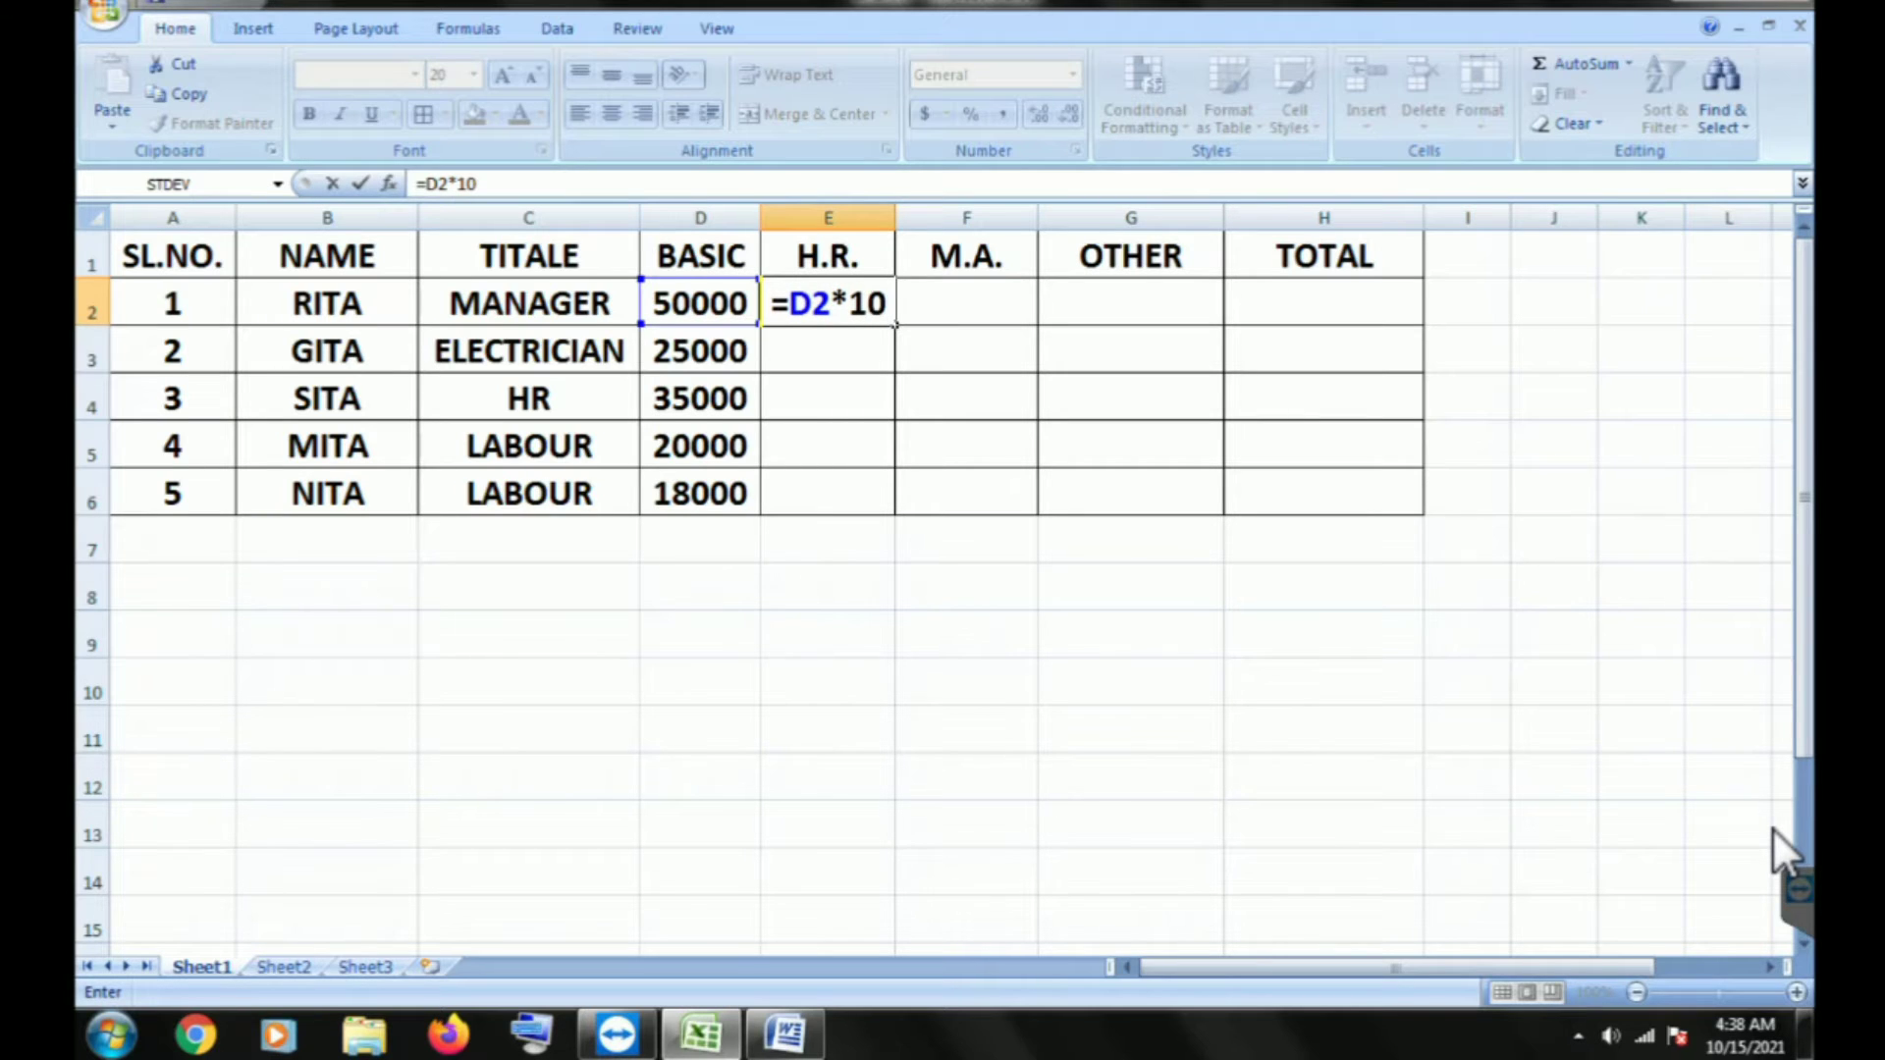
{"action": "type", "text": "%"}
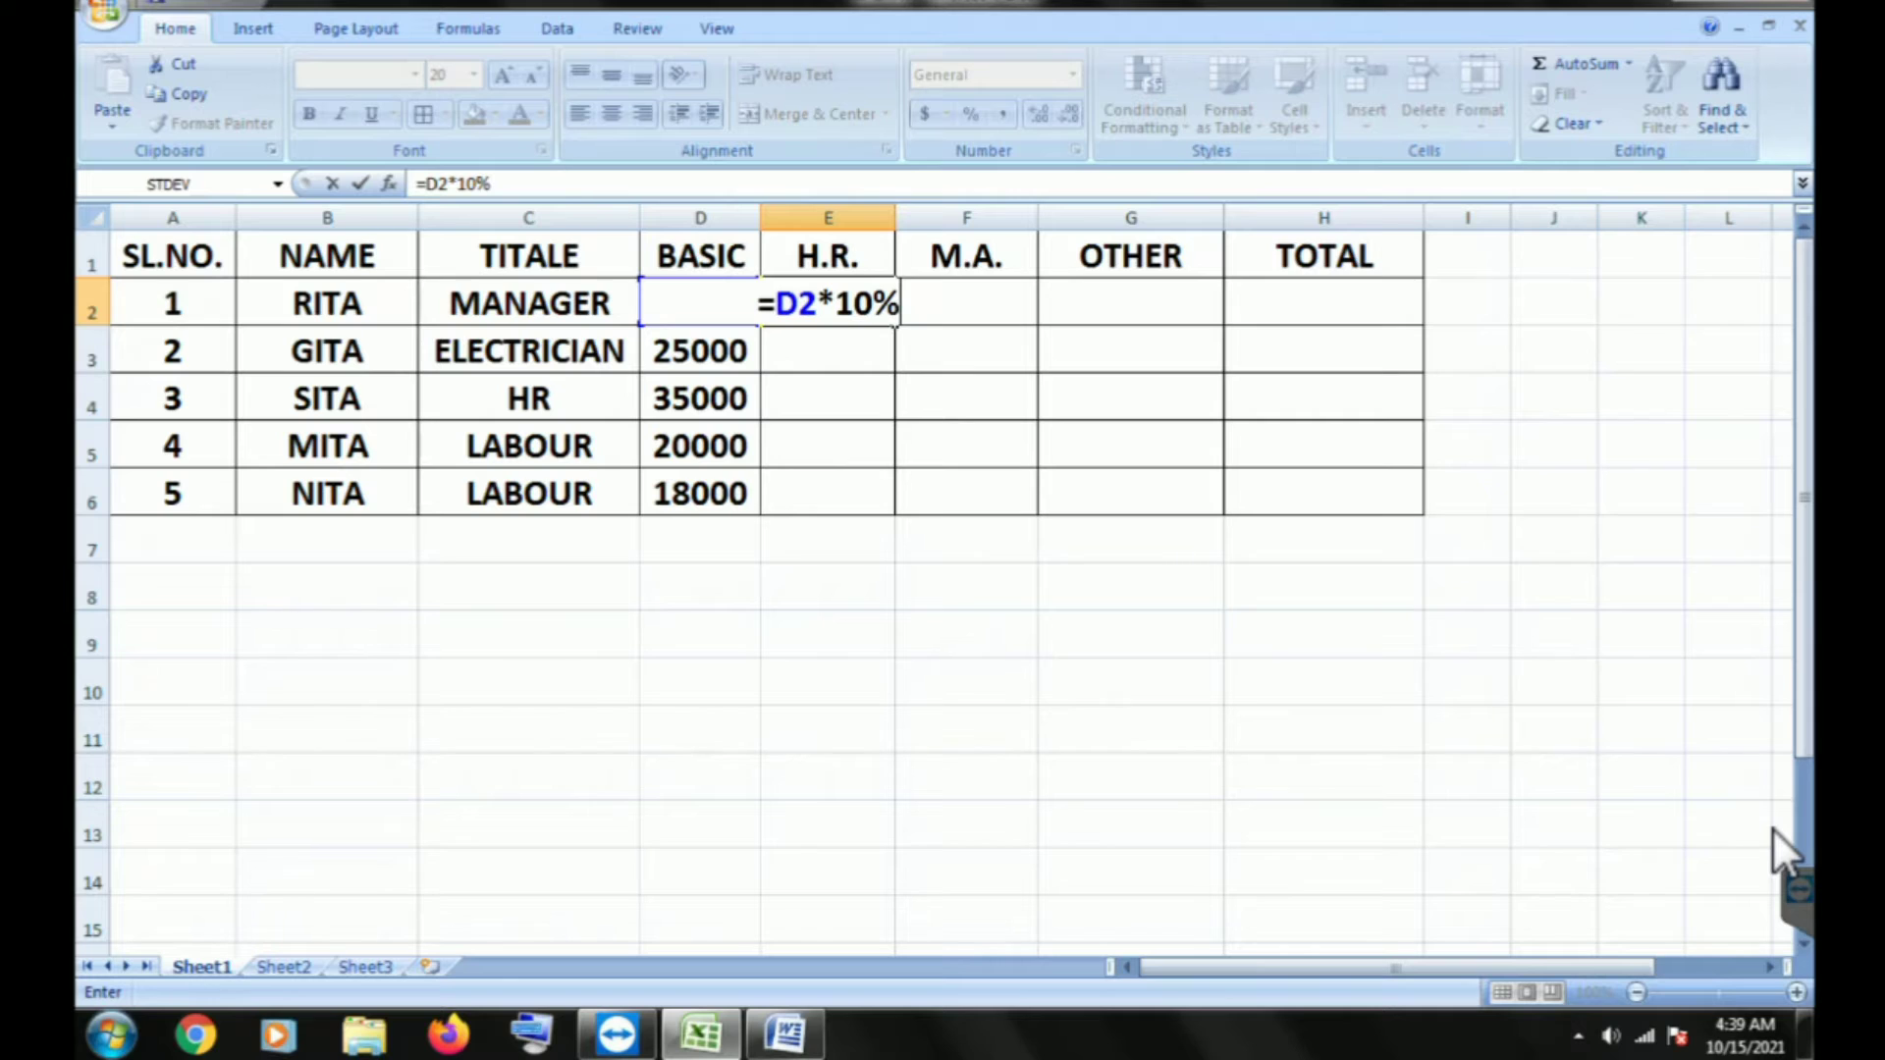
{"action": "key", "text": "Return"}
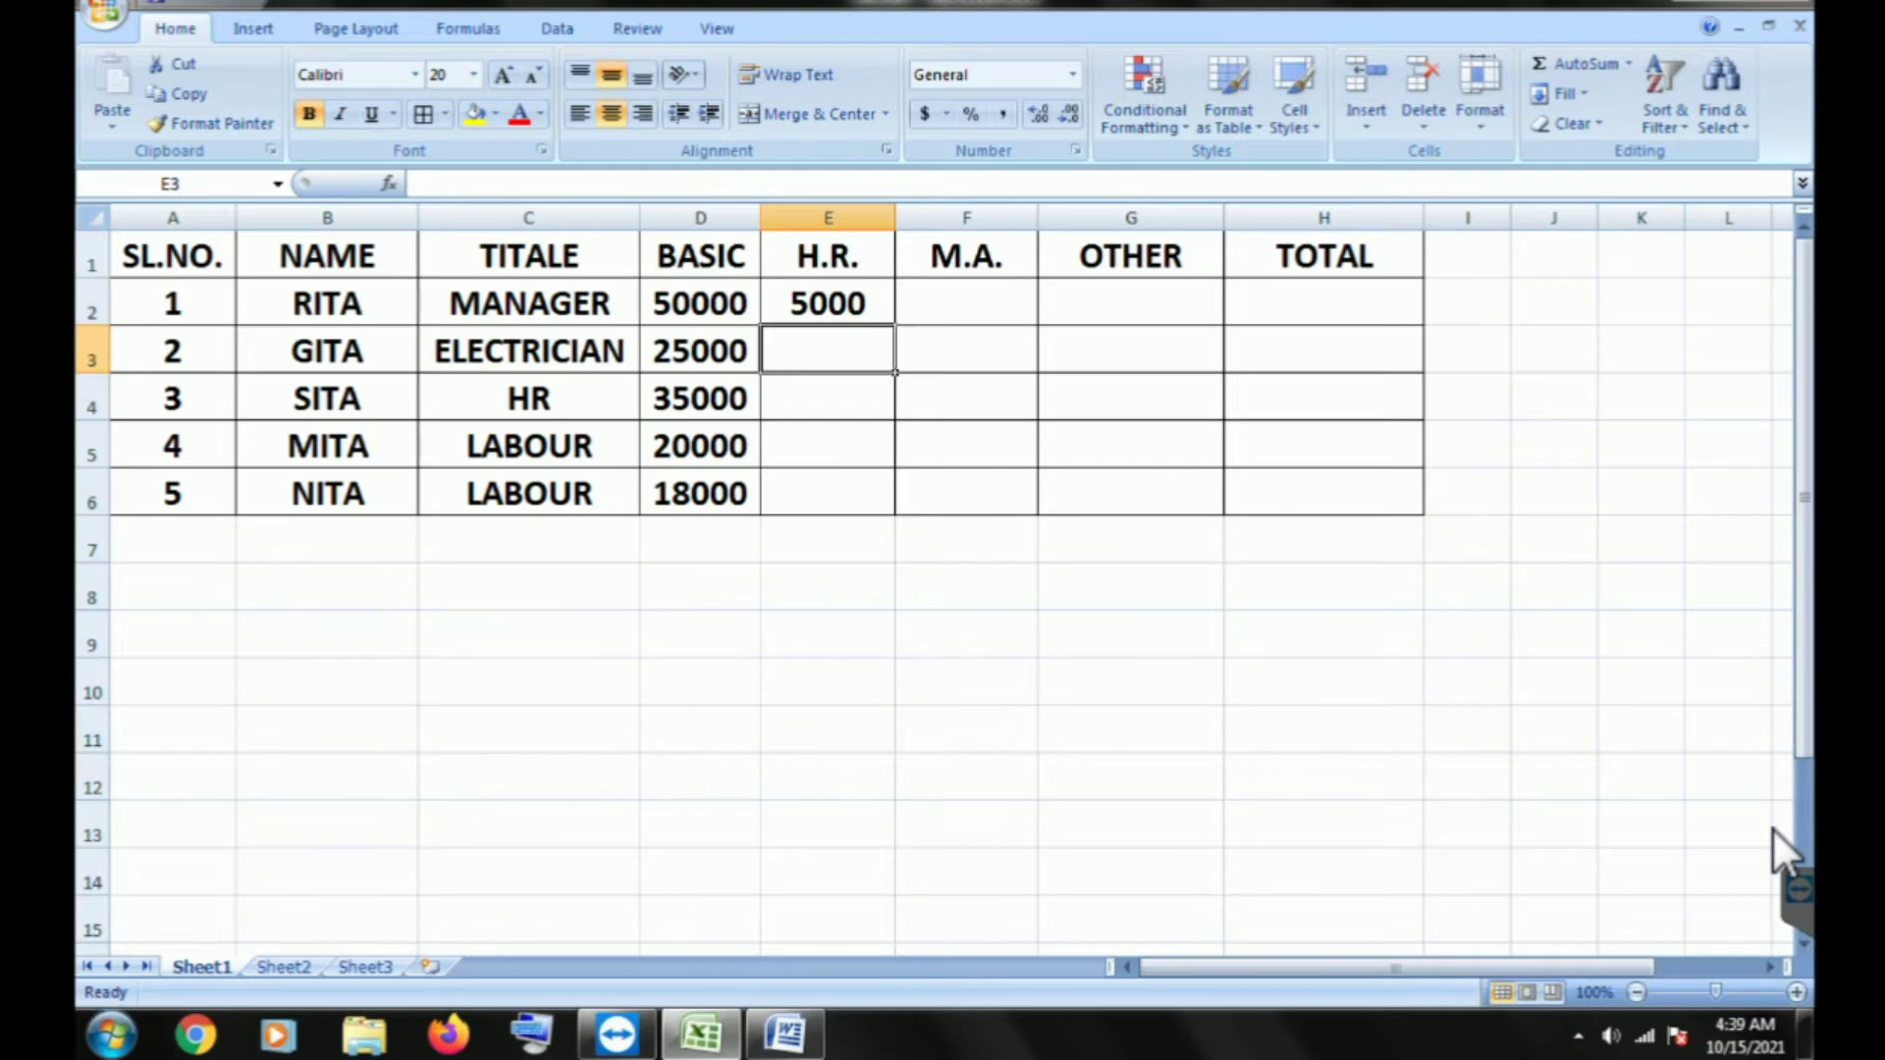
Enter 500 in F2 as the first employee's M.A.
{"action": "key", "text": "Up"}
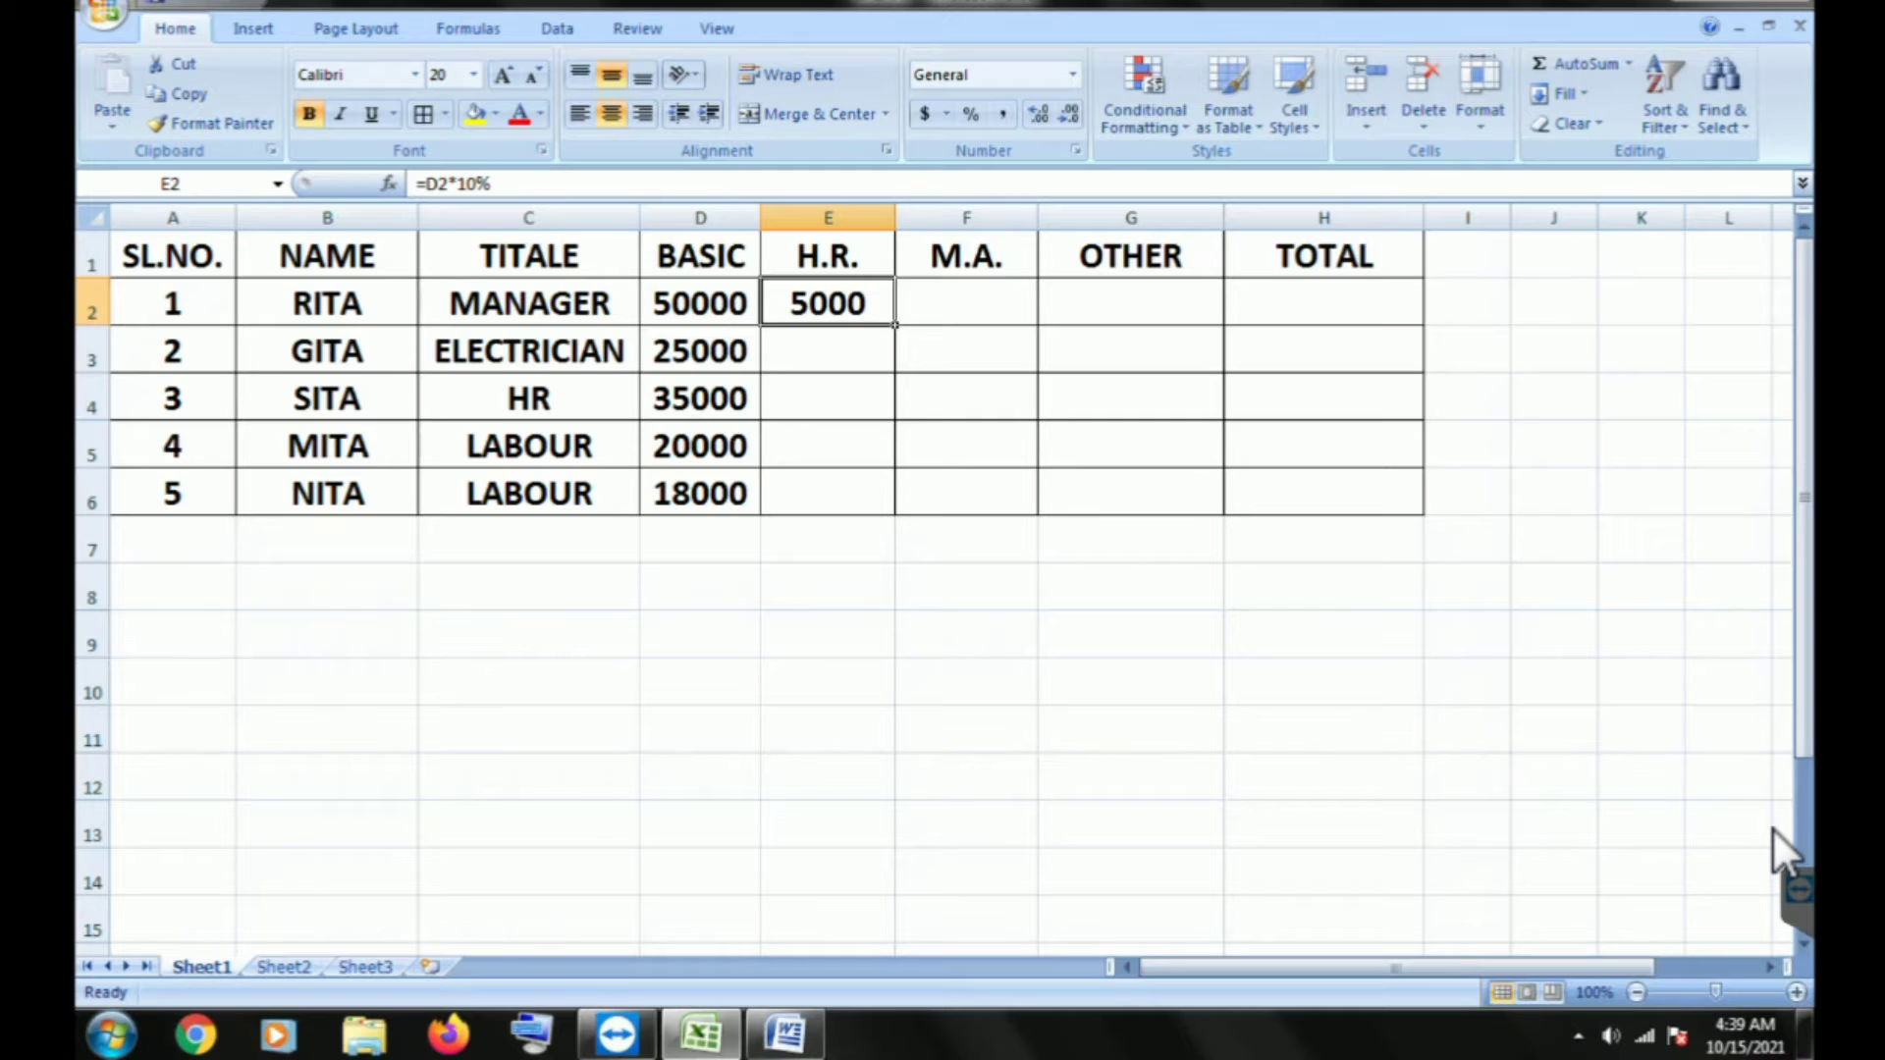
{"action": "key", "text": "Right"}
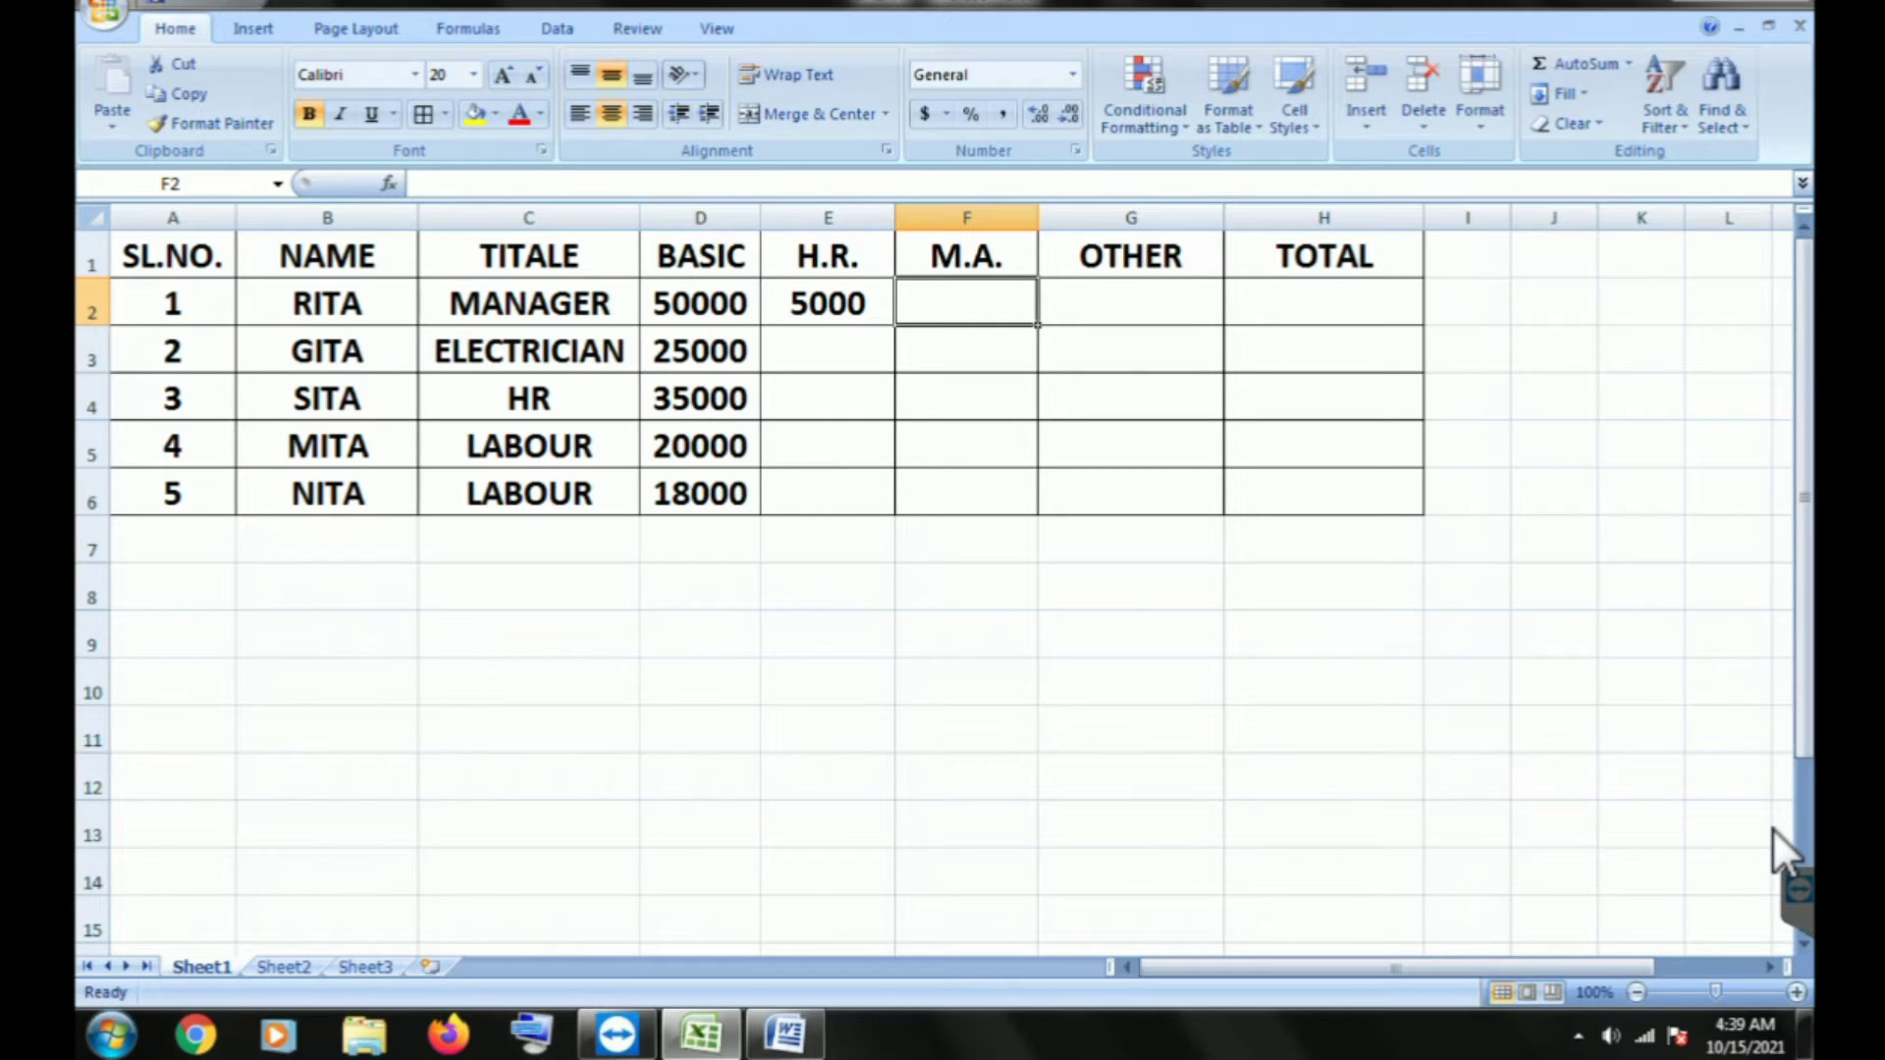
{"action": "type", "text": "500"}
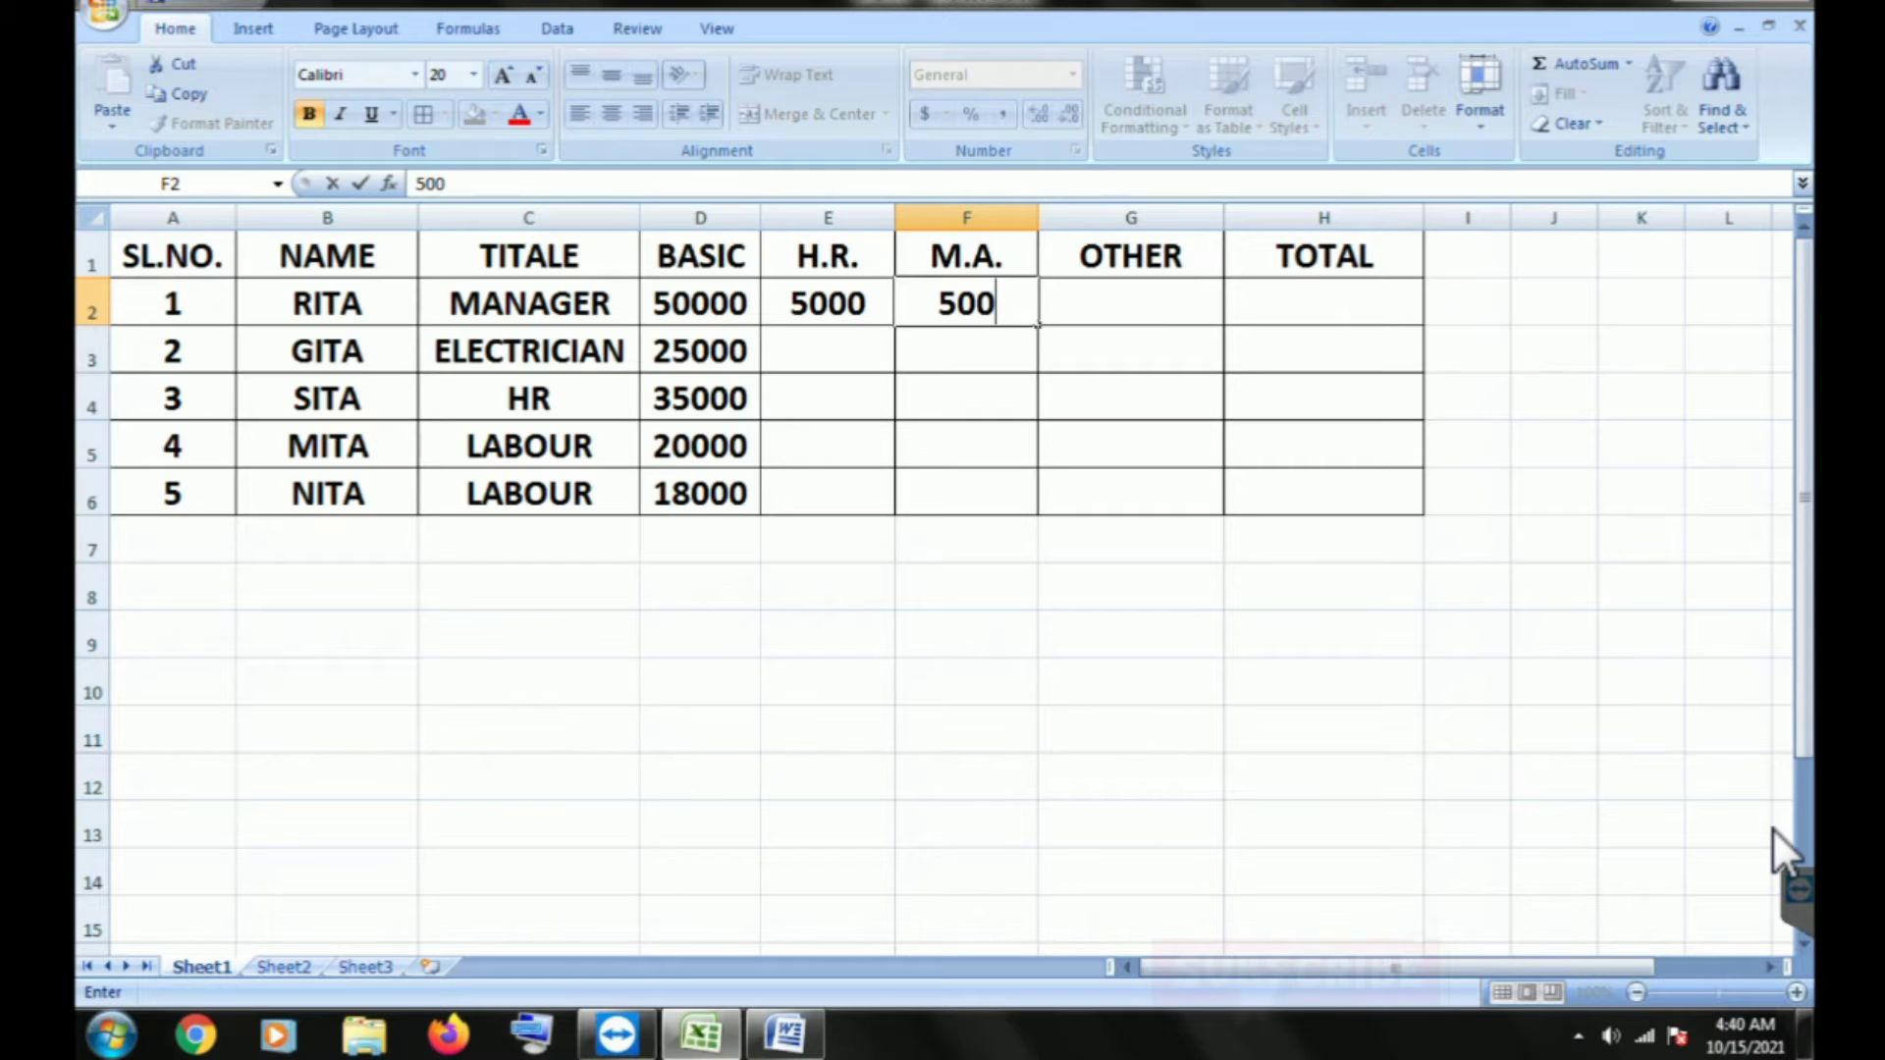
{"action": "key", "text": "Tab"}
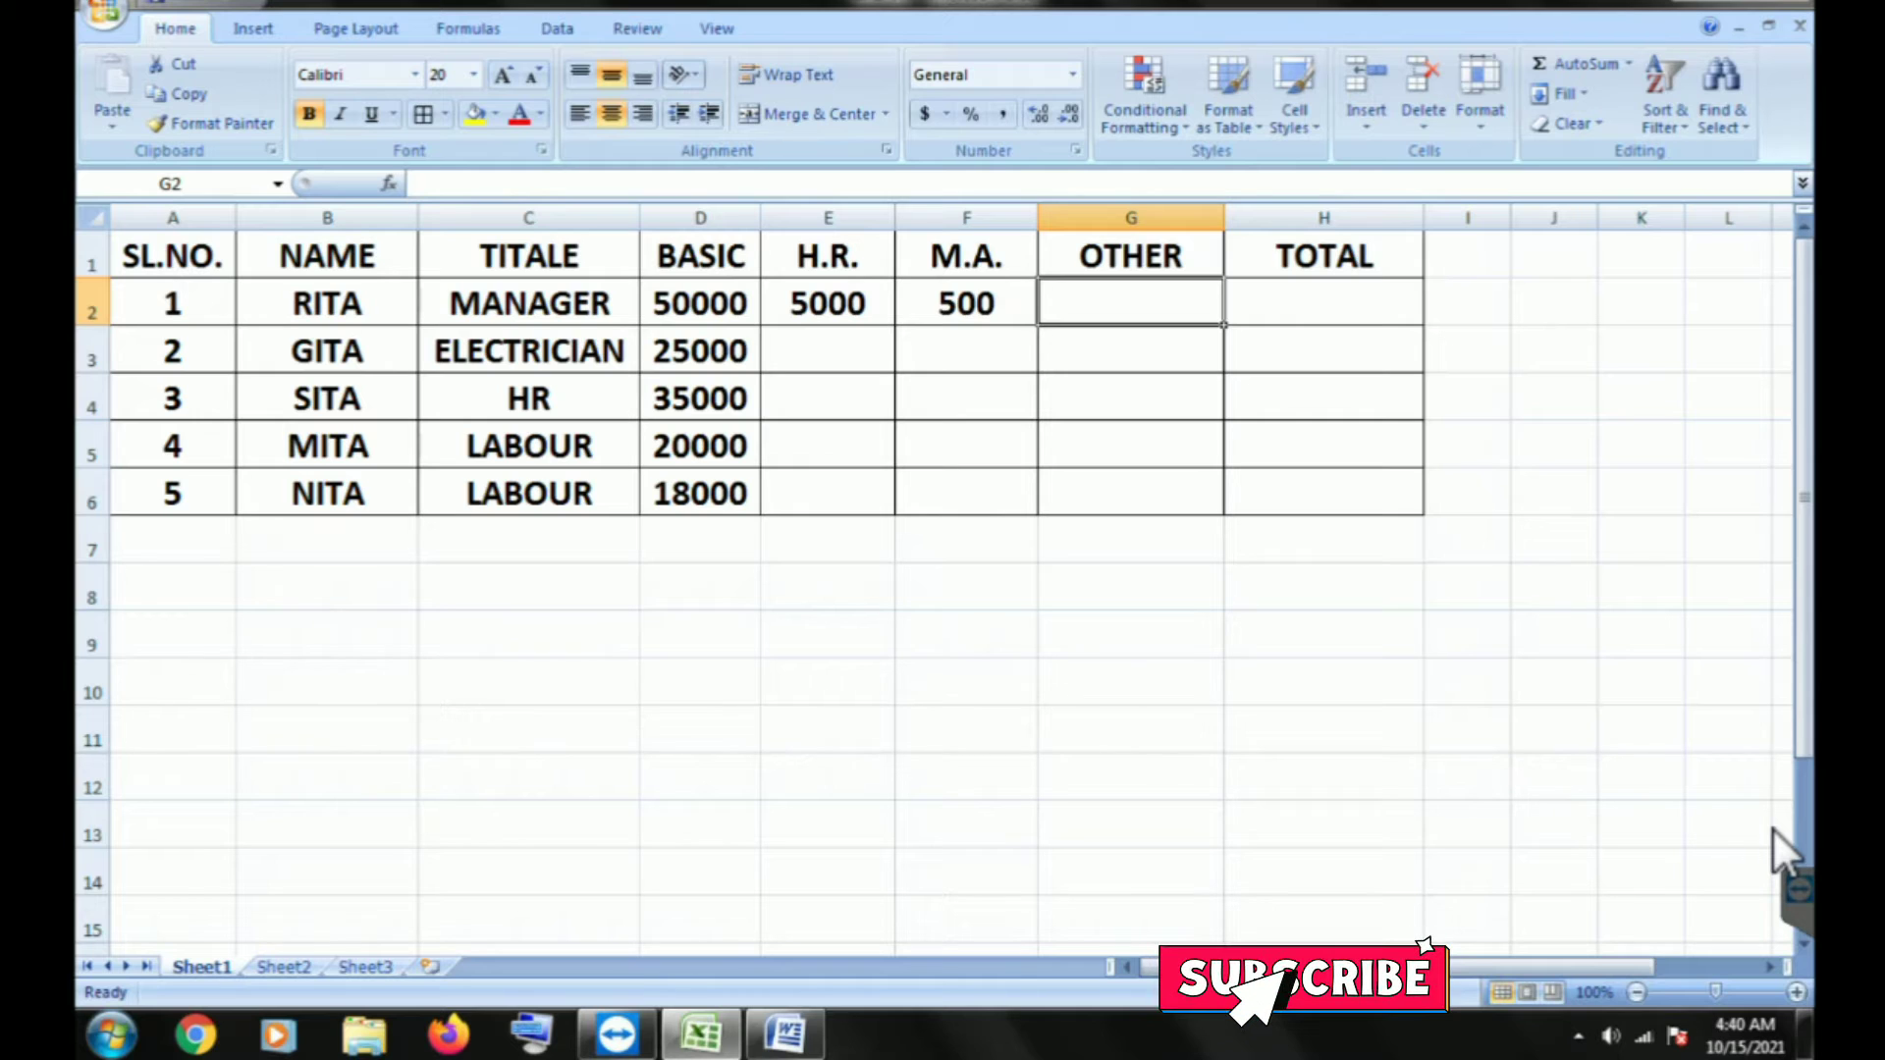
Begin a formula with an equals sign in the OTHER cell G2.
{"action": "key", "text": "Left"}
{"action": "key", "text": "Left"}
{"action": "key", "text": "Left"}
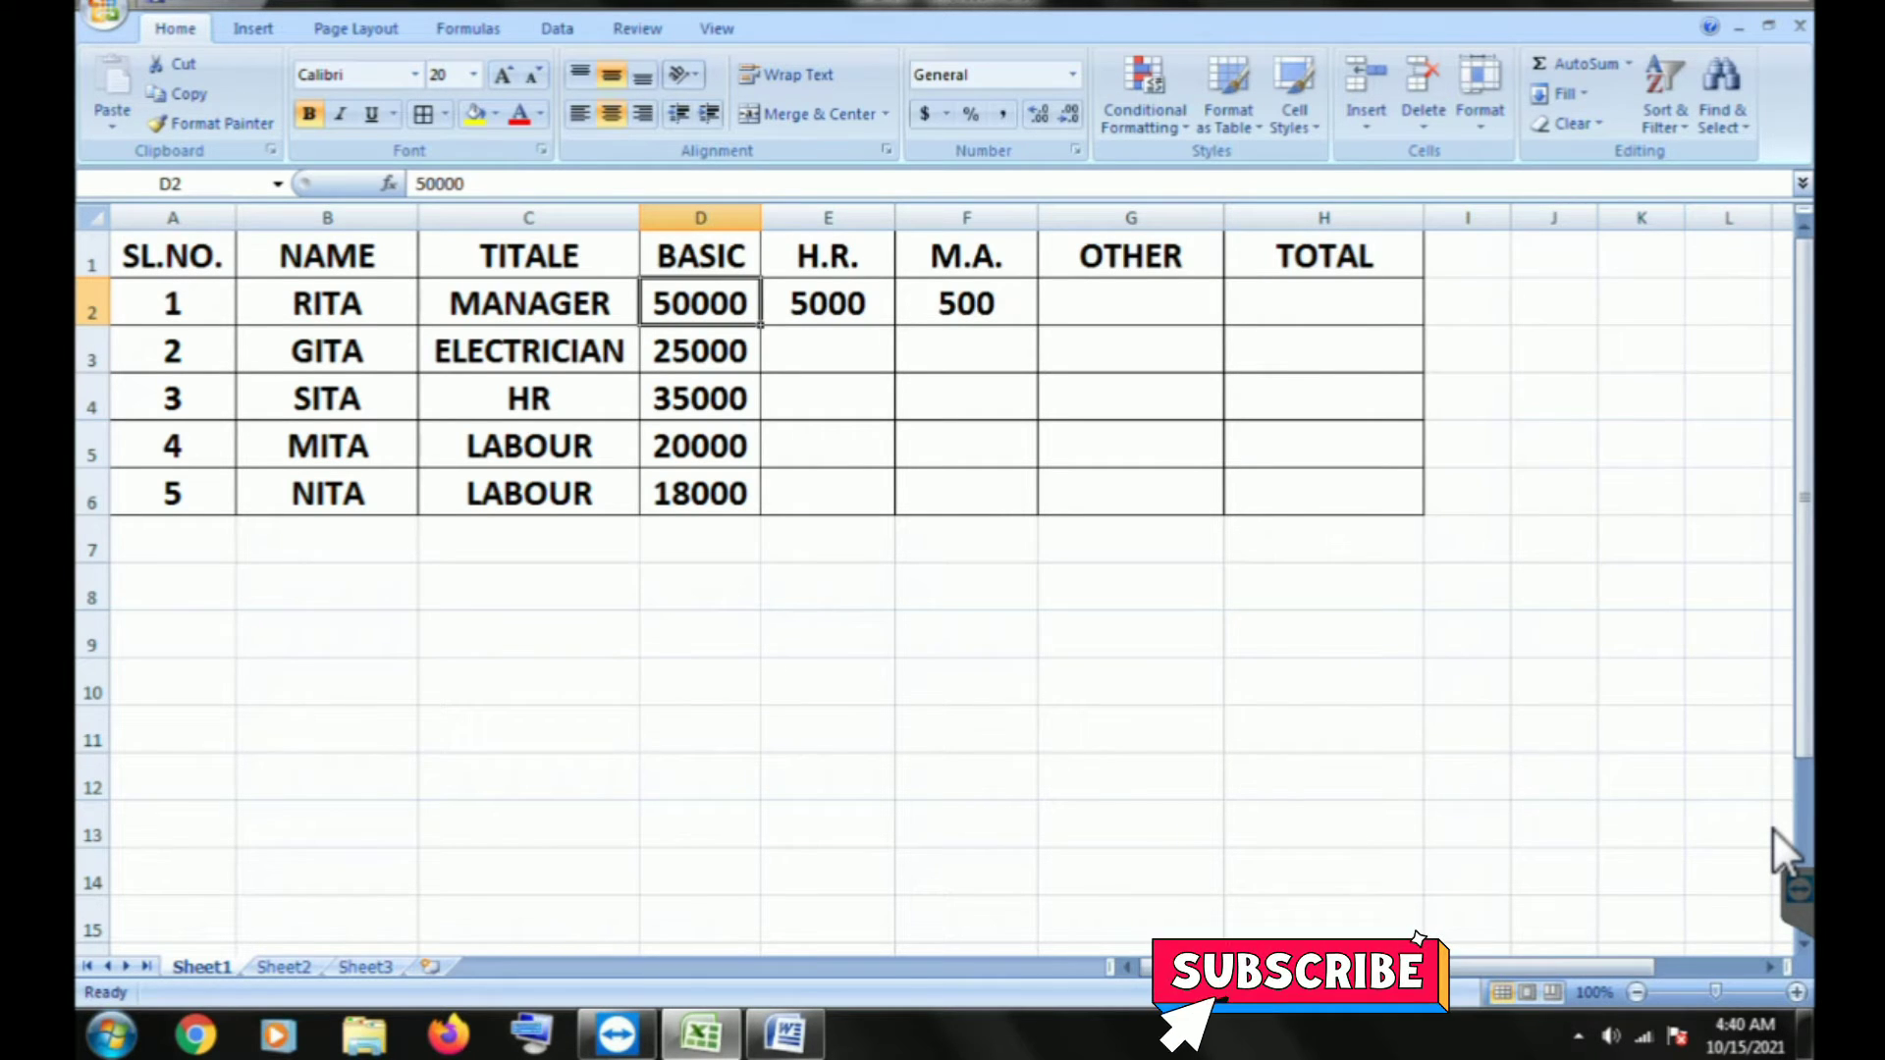
{"action": "key", "text": "Right"}
{"action": "key", "text": "Right"}
{"action": "key", "text": "Right"}
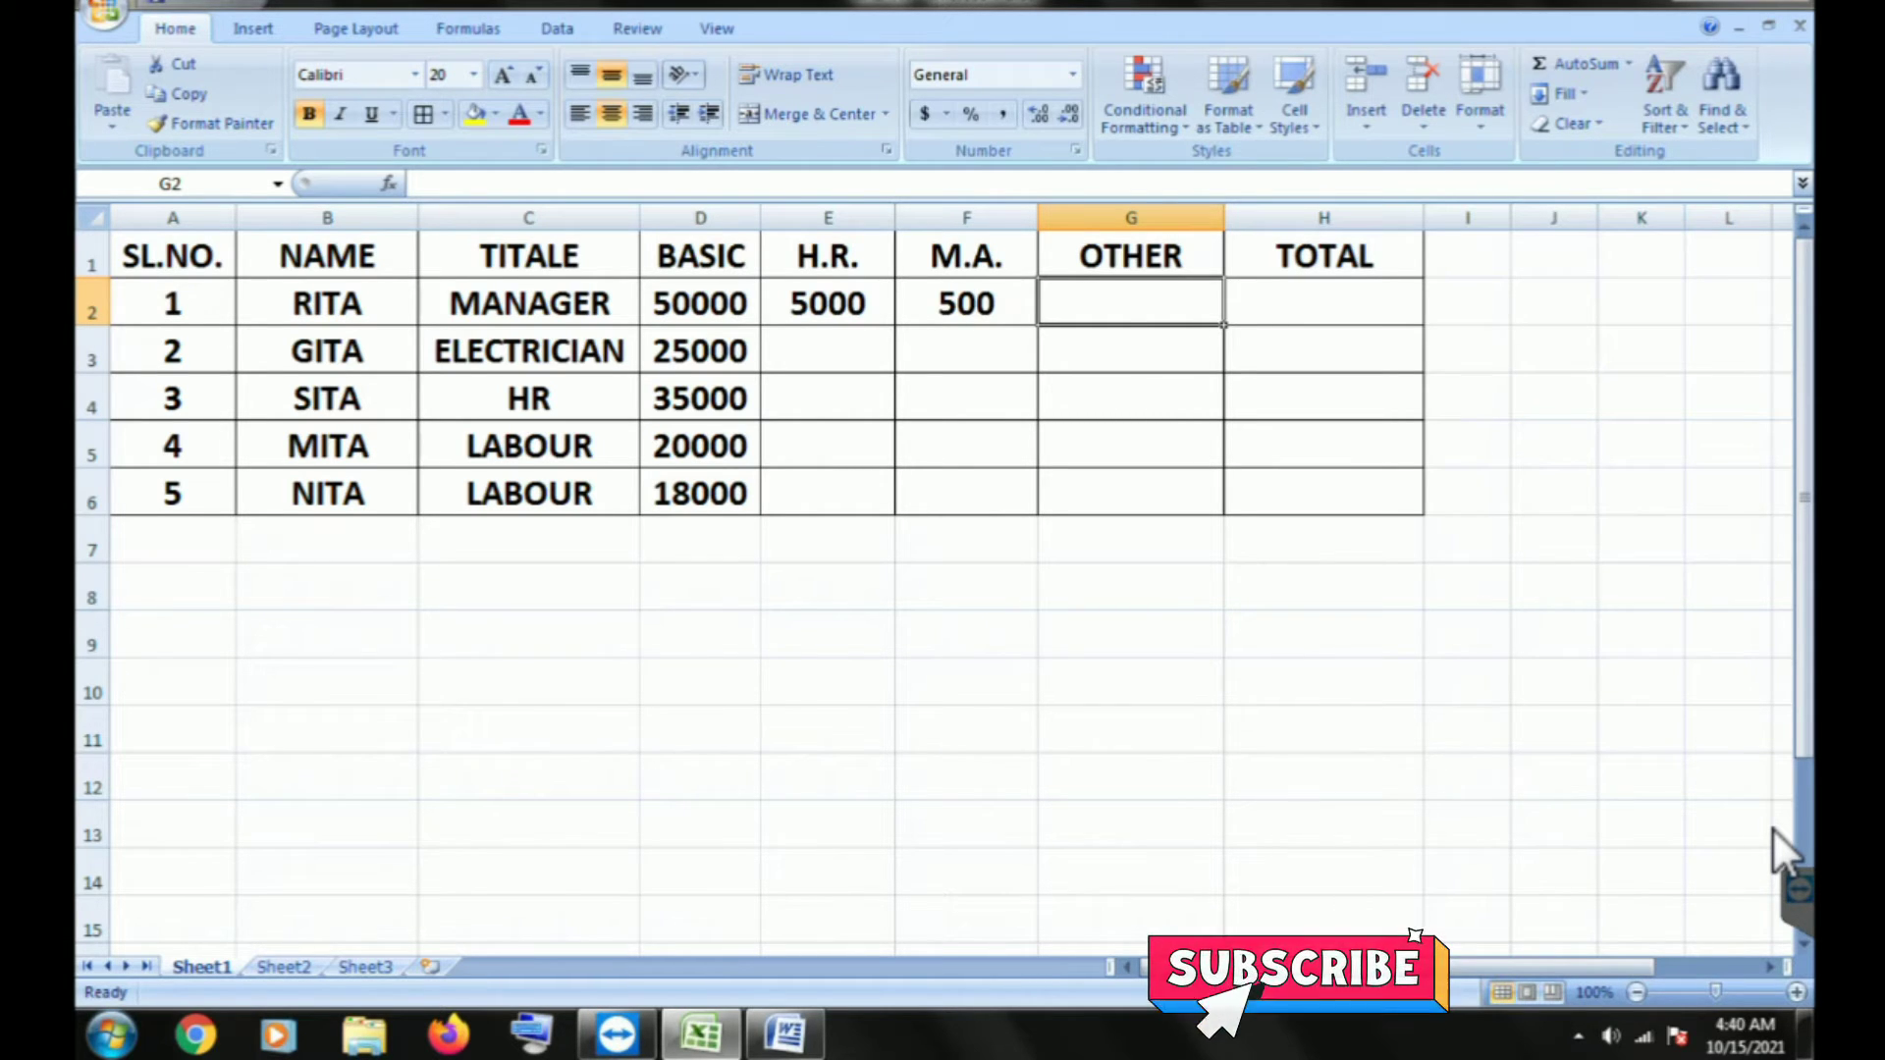
{"action": "type", "text": "="}
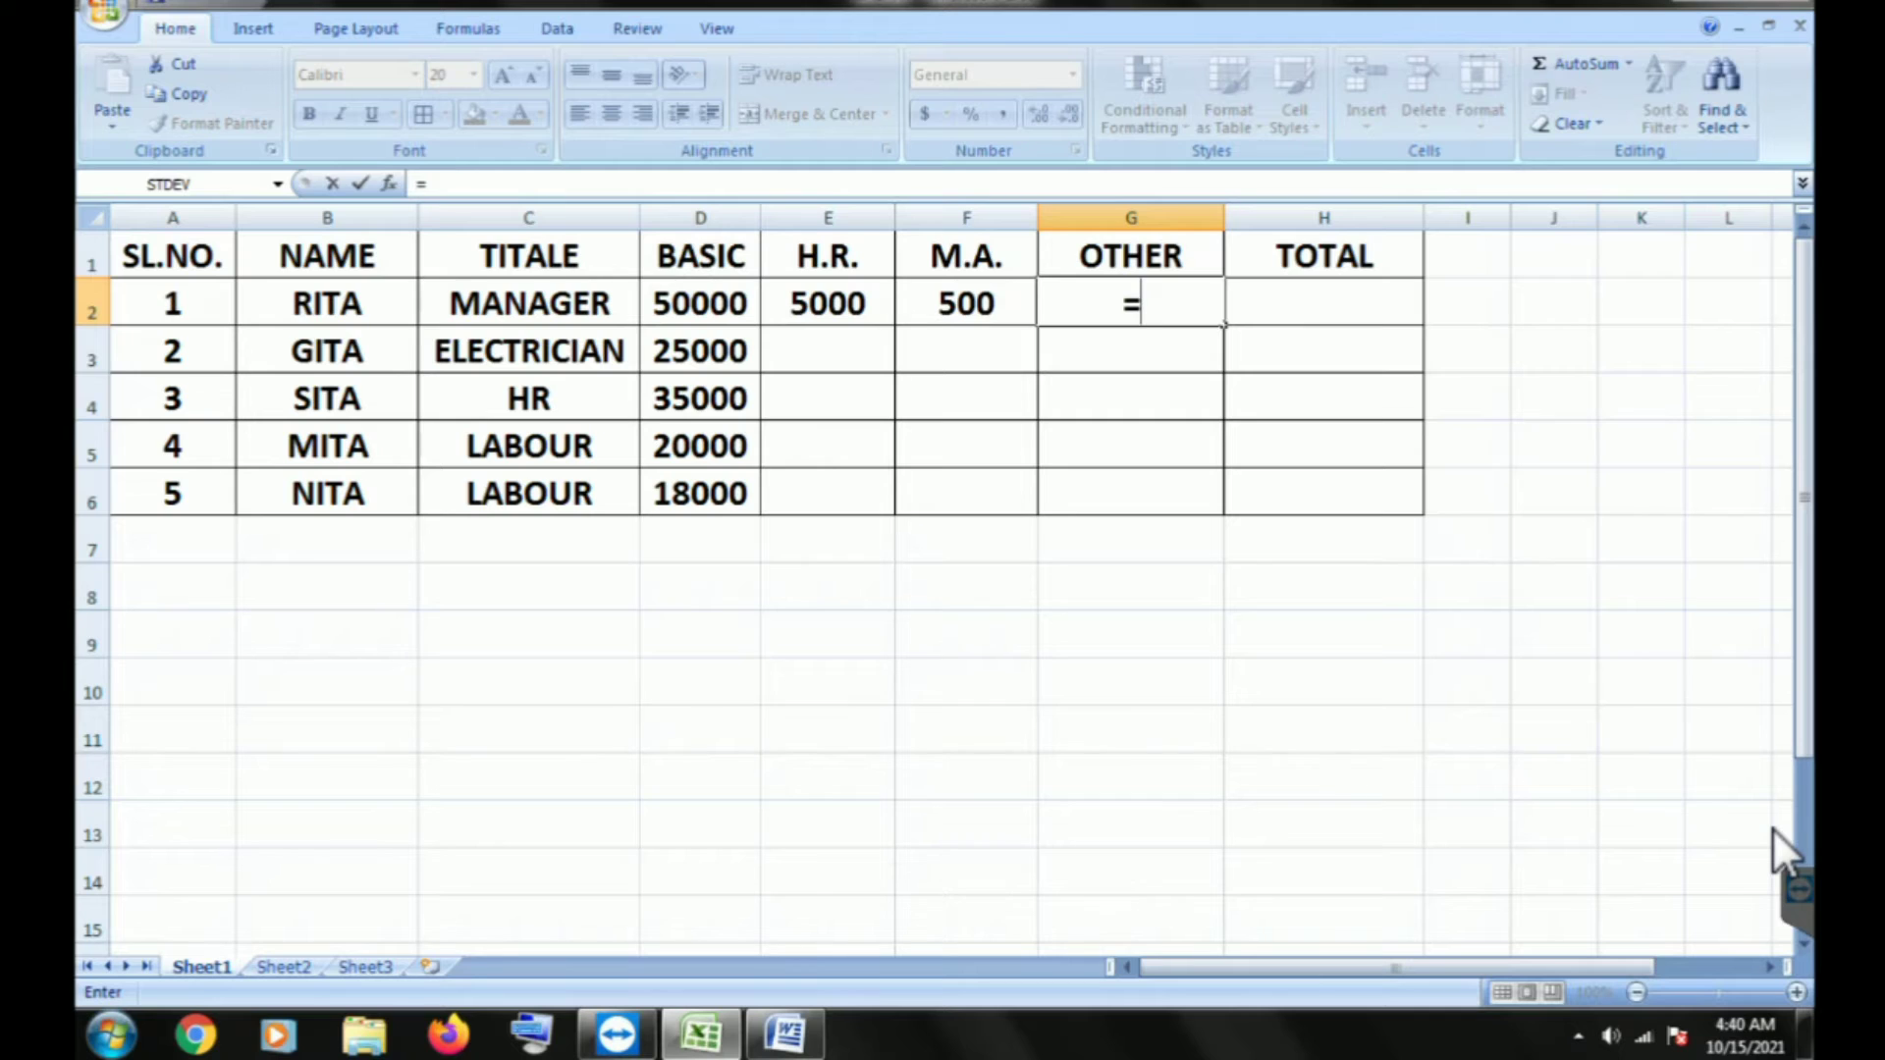
Complete G2 as =D2*15% so the first employee's OTHER shows 7500.
{"action": "key", "text": "Left"}
{"action": "key", "text": "Left"}
{"action": "key", "text": "Left"}
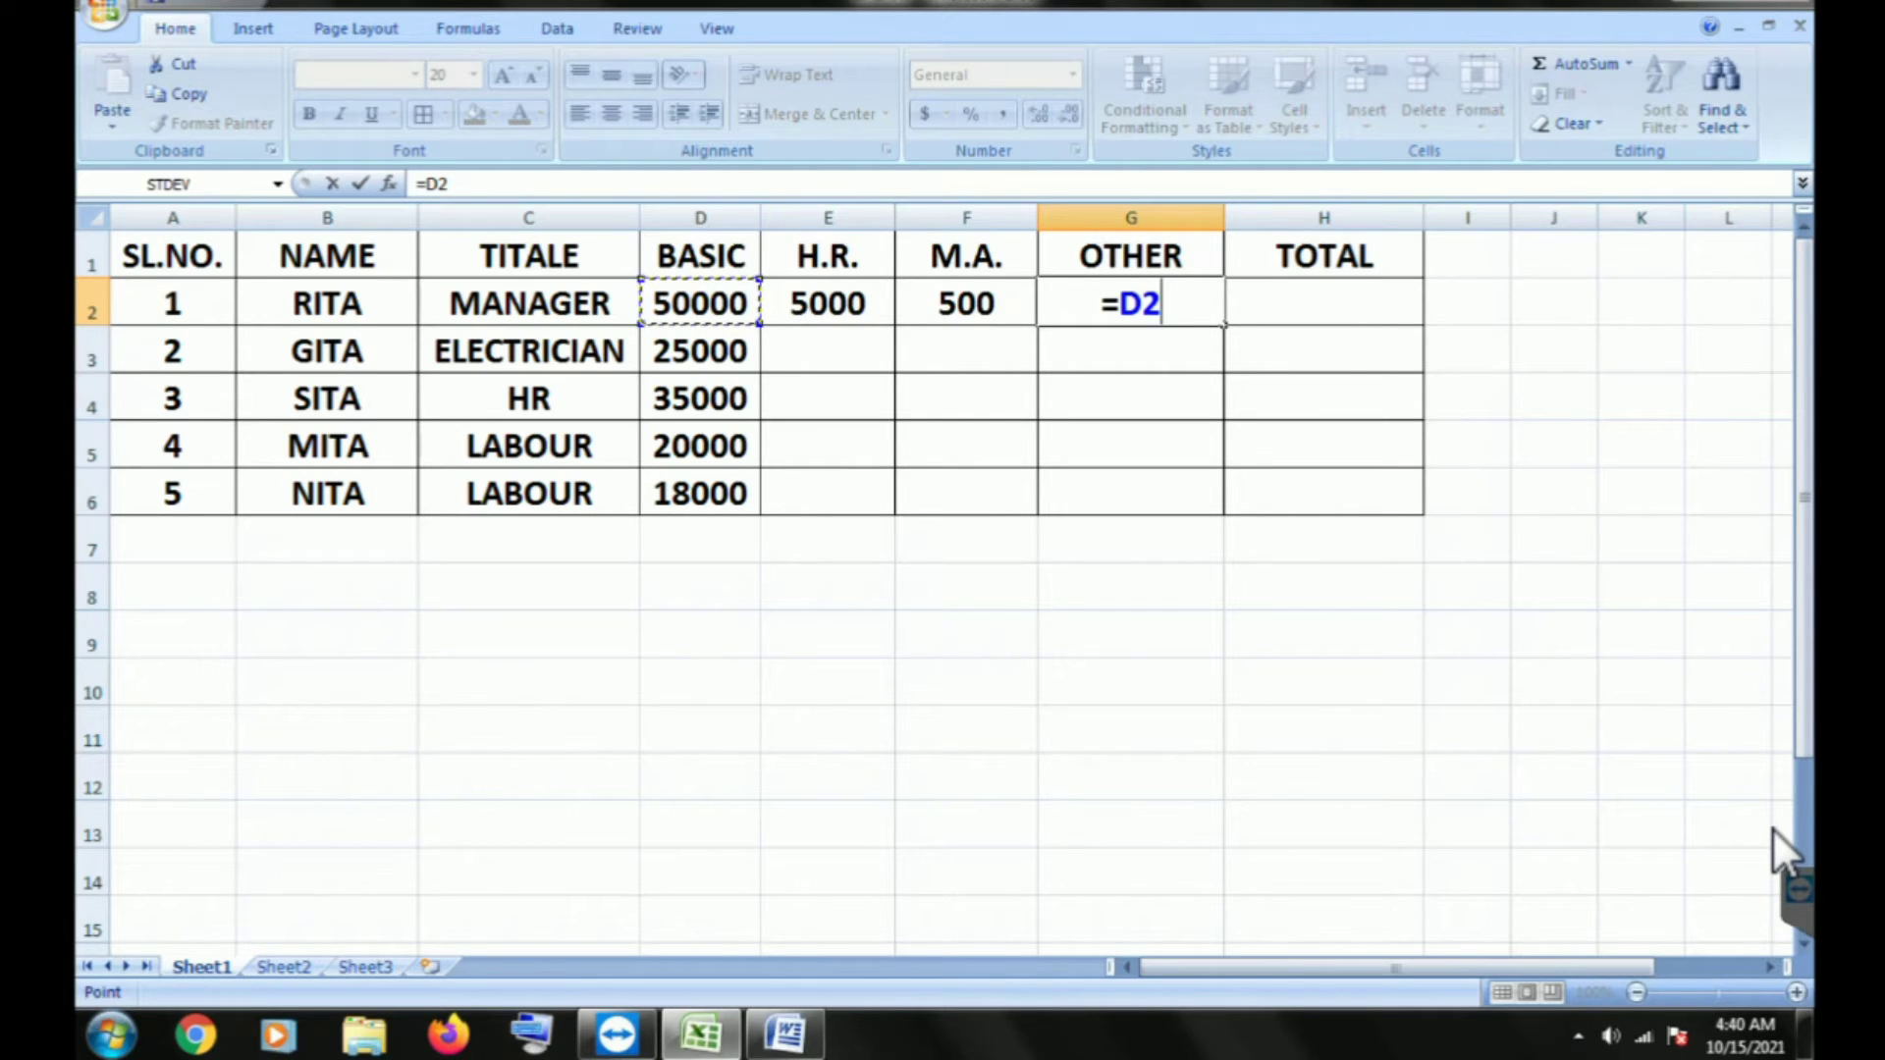
{"action": "type", "text": "*"}
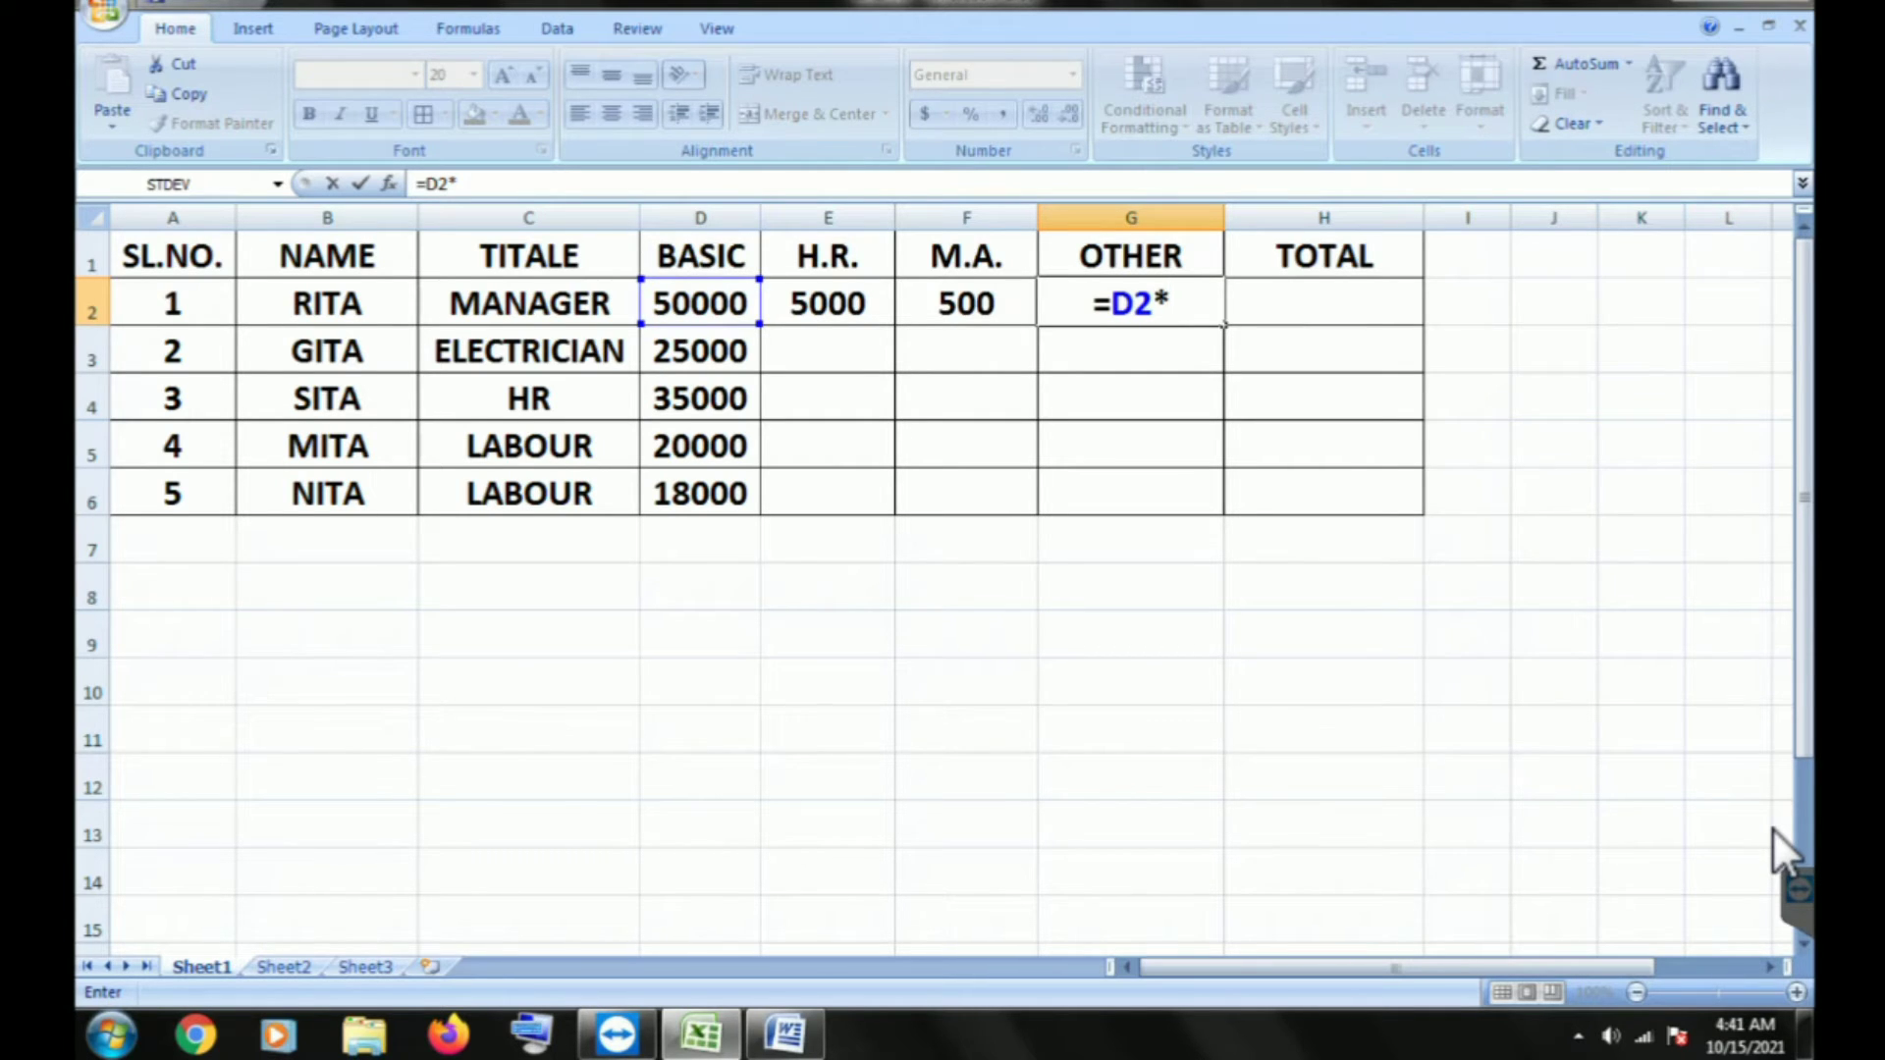
{"action": "type", "text": "15"}
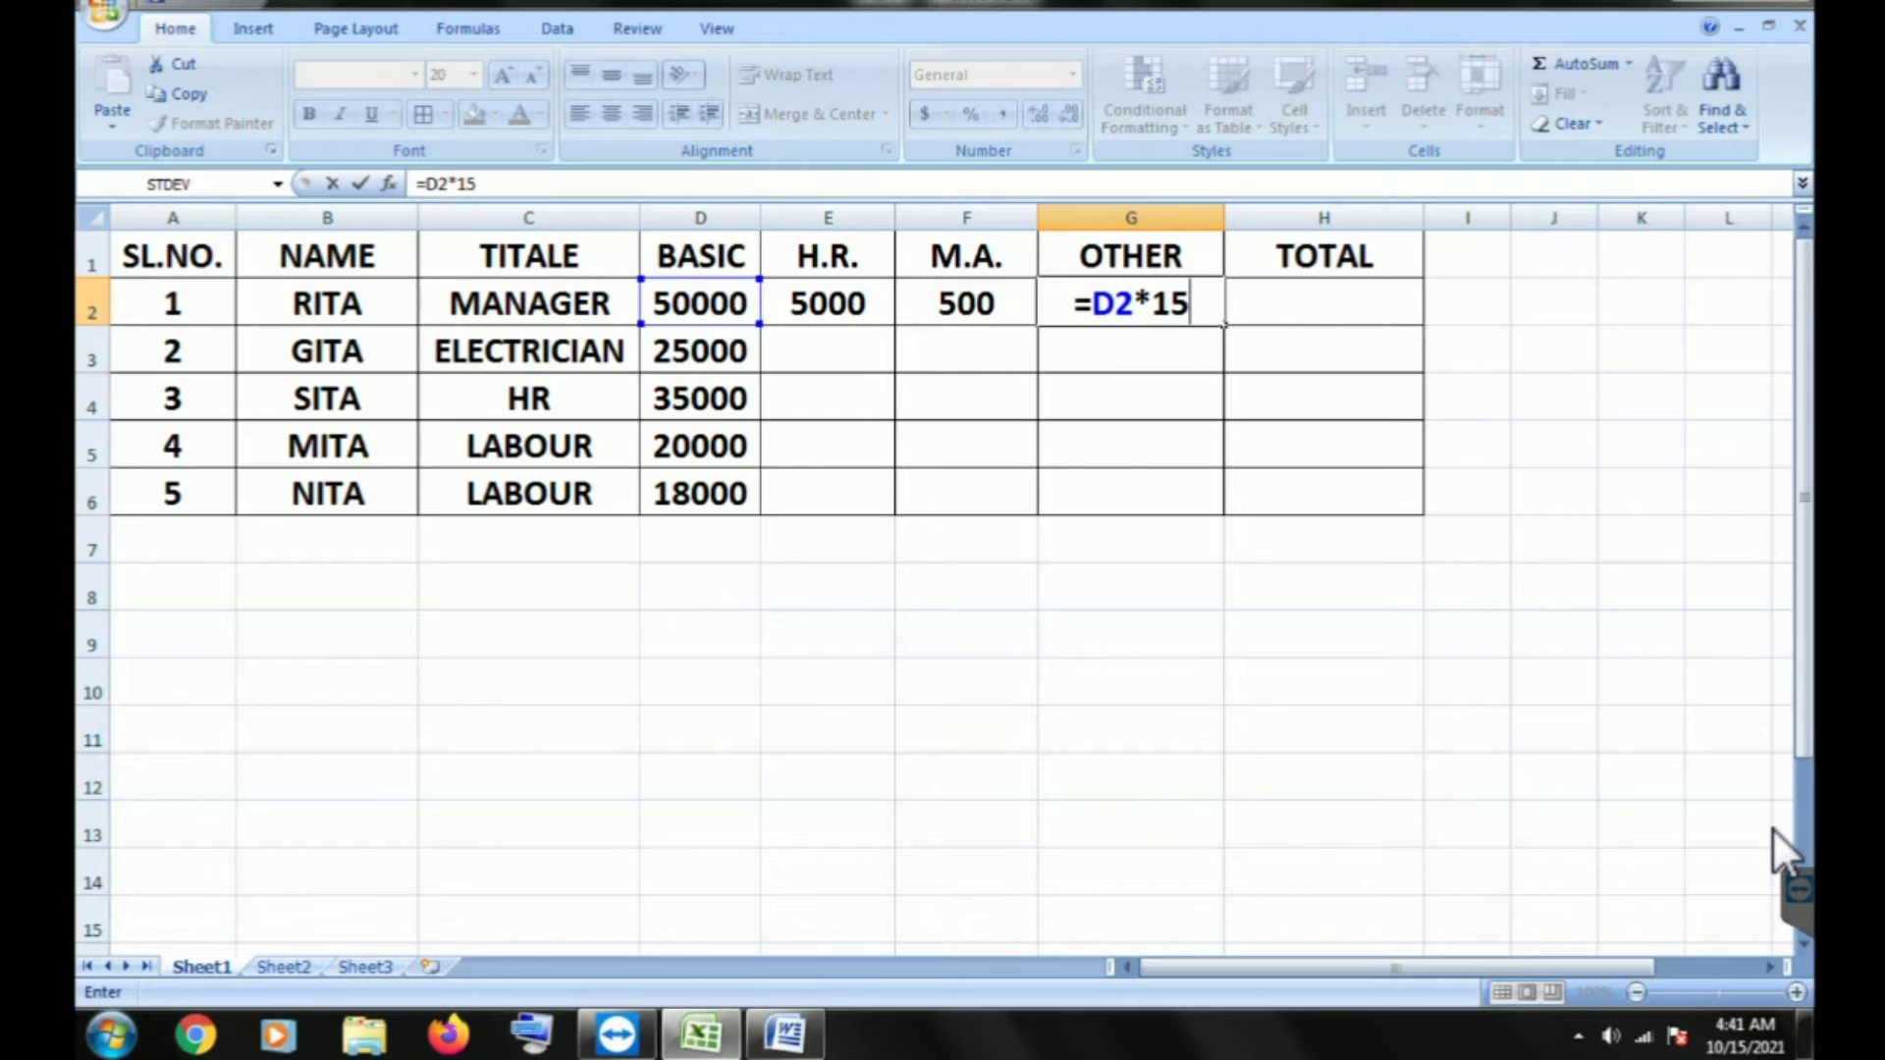
{"action": "type", "text": "%"}
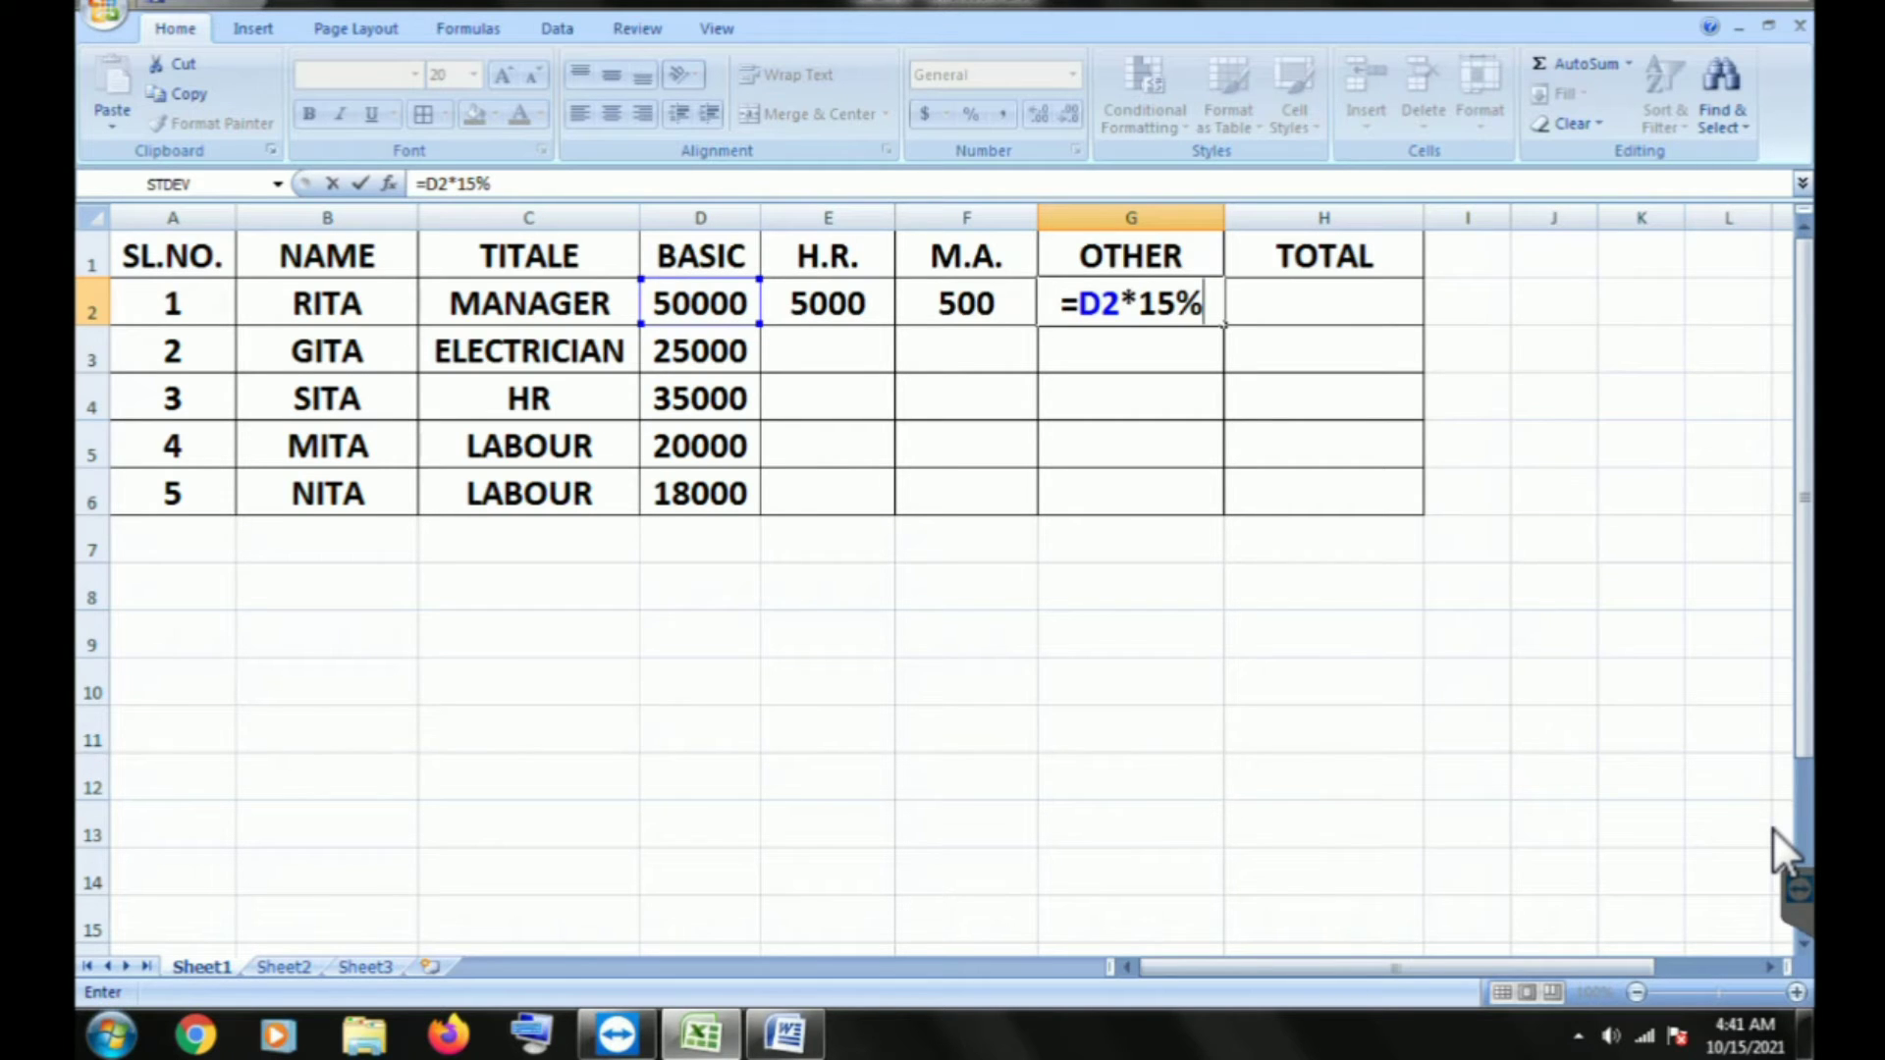
{"action": "key", "text": "Return"}
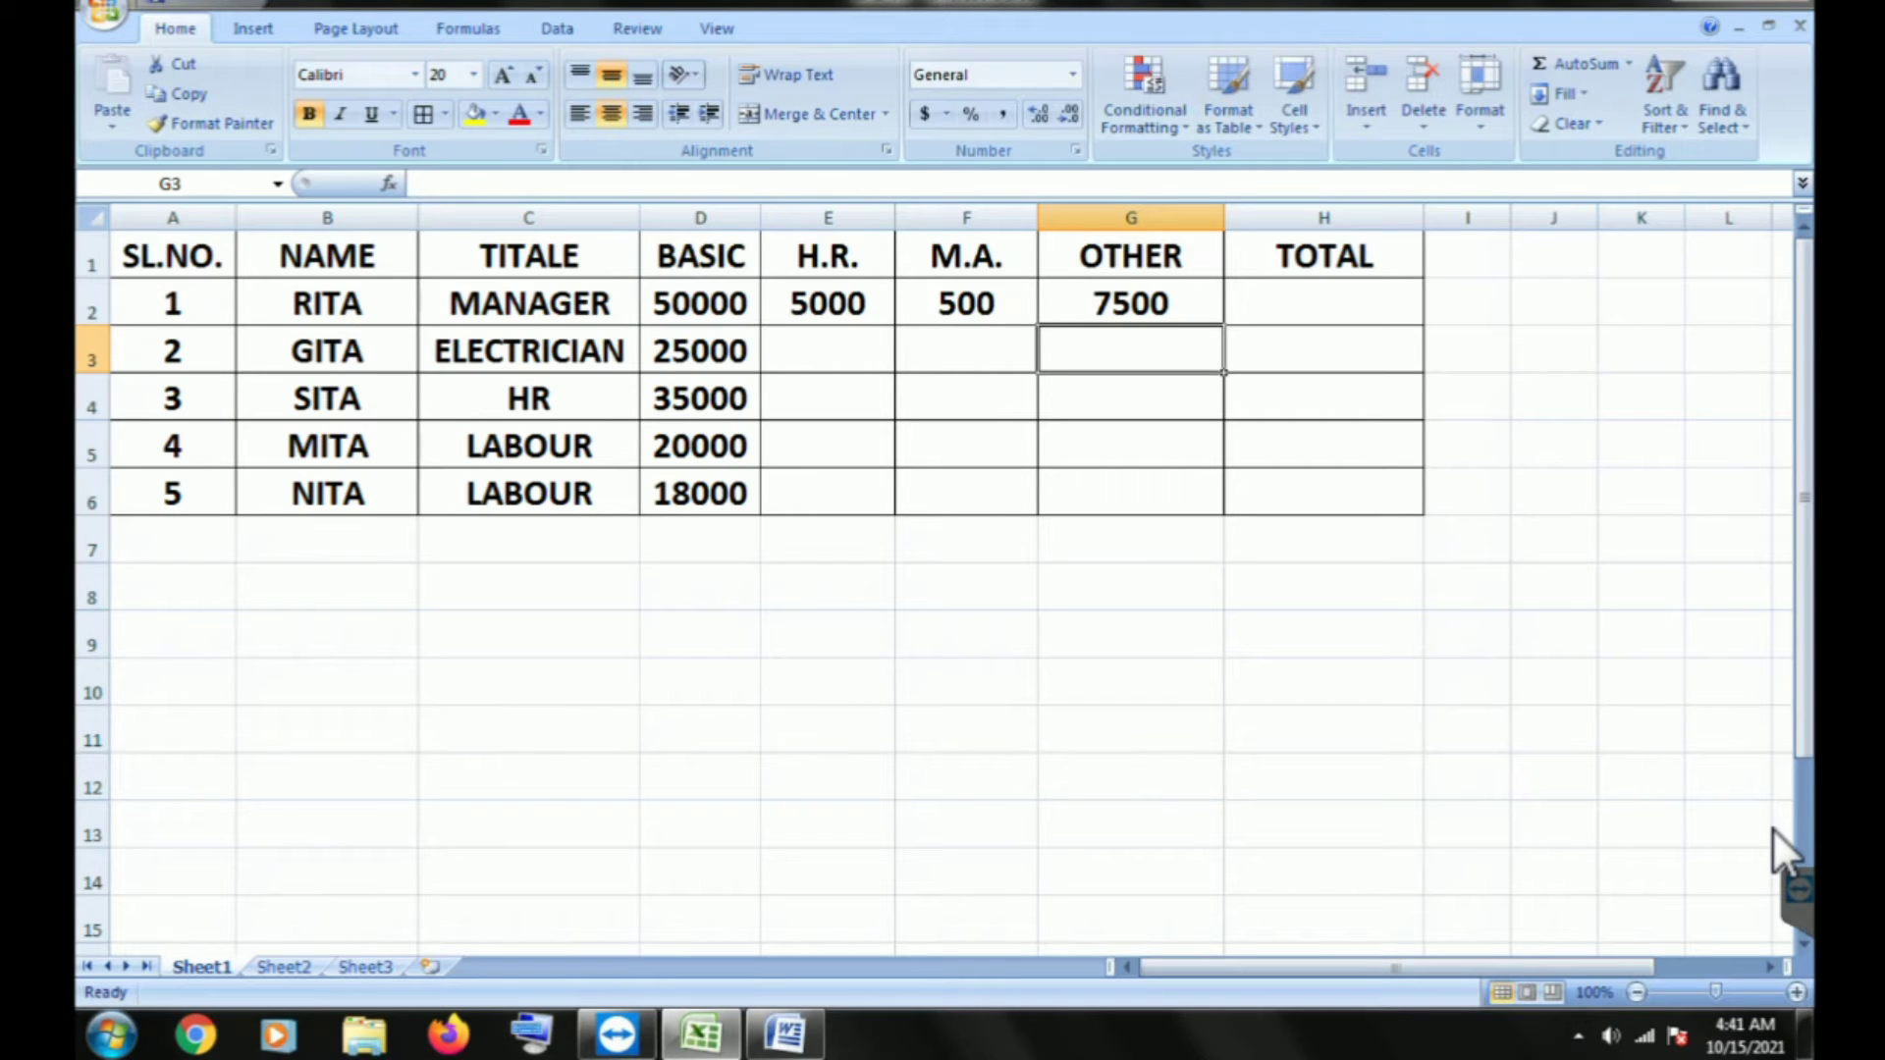
{"action": "key", "text": "Up"}
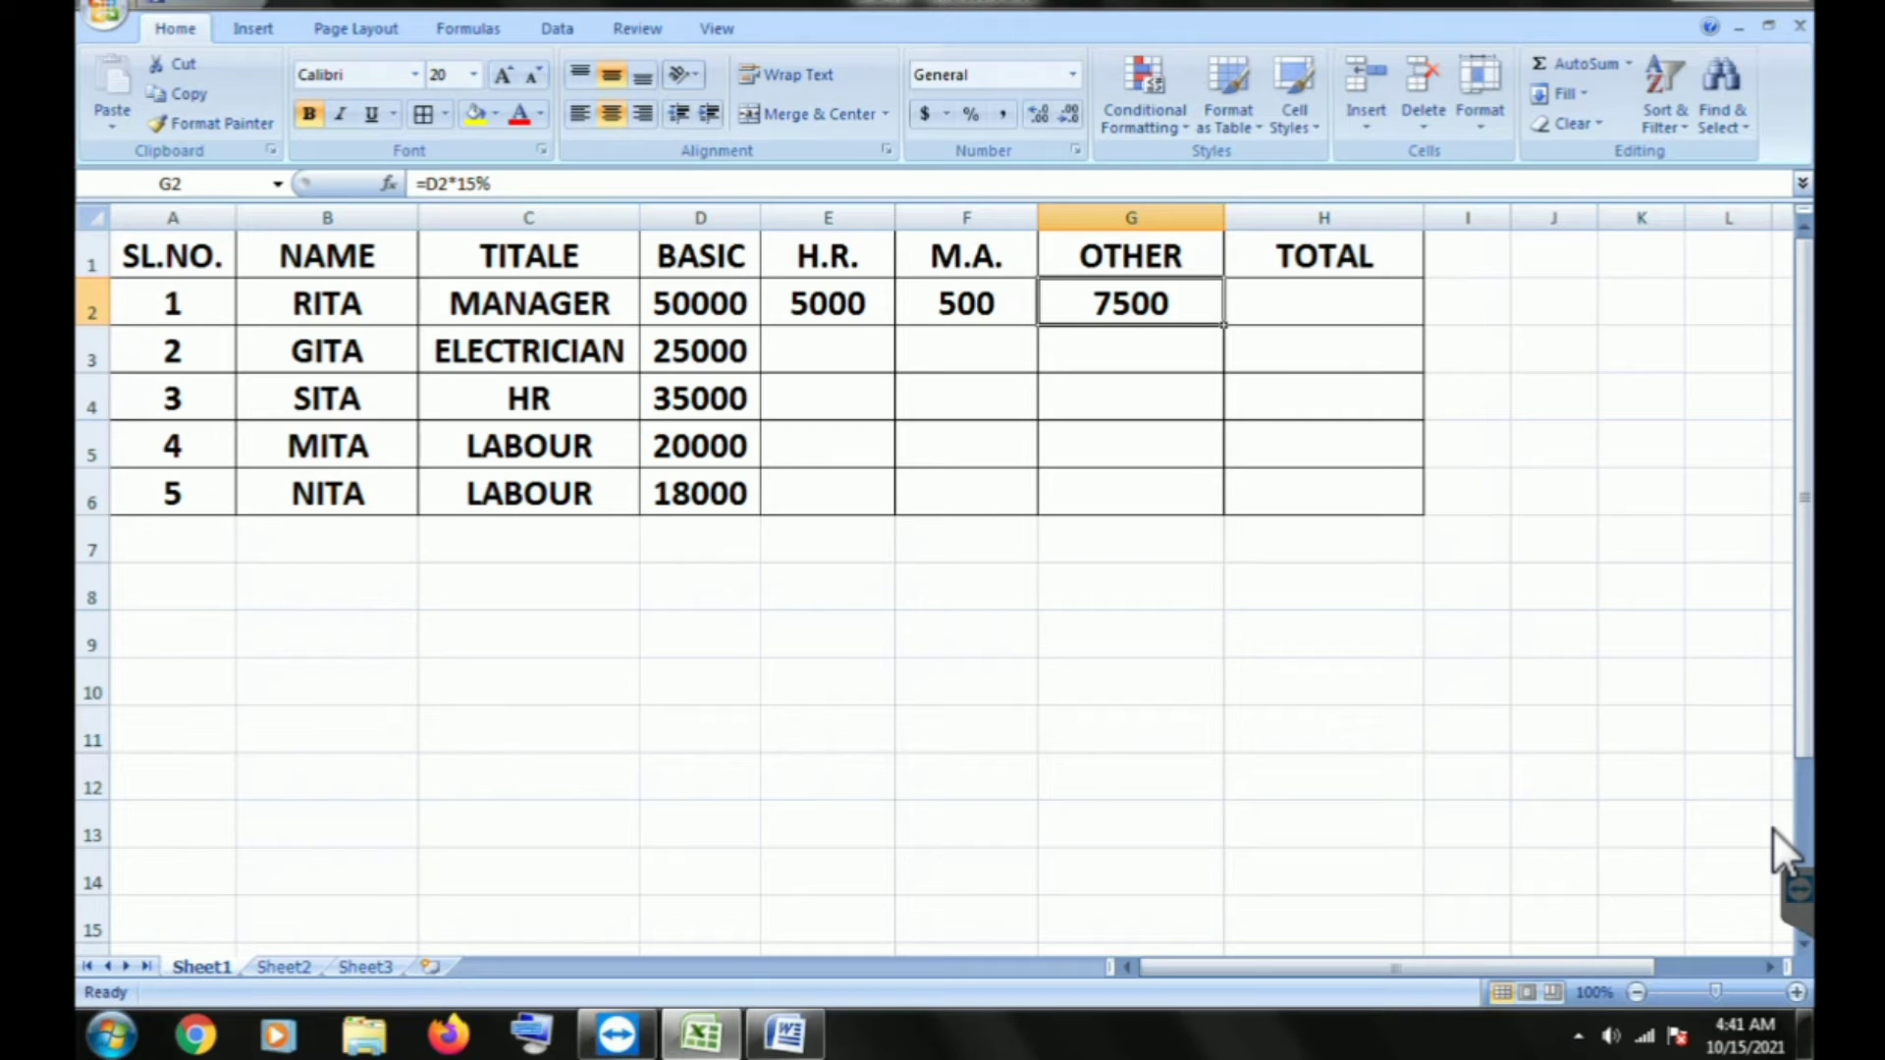
Select the first employee's row from BASIC through TOTAL, D2:H2.
{"action": "key", "text": "Right"}
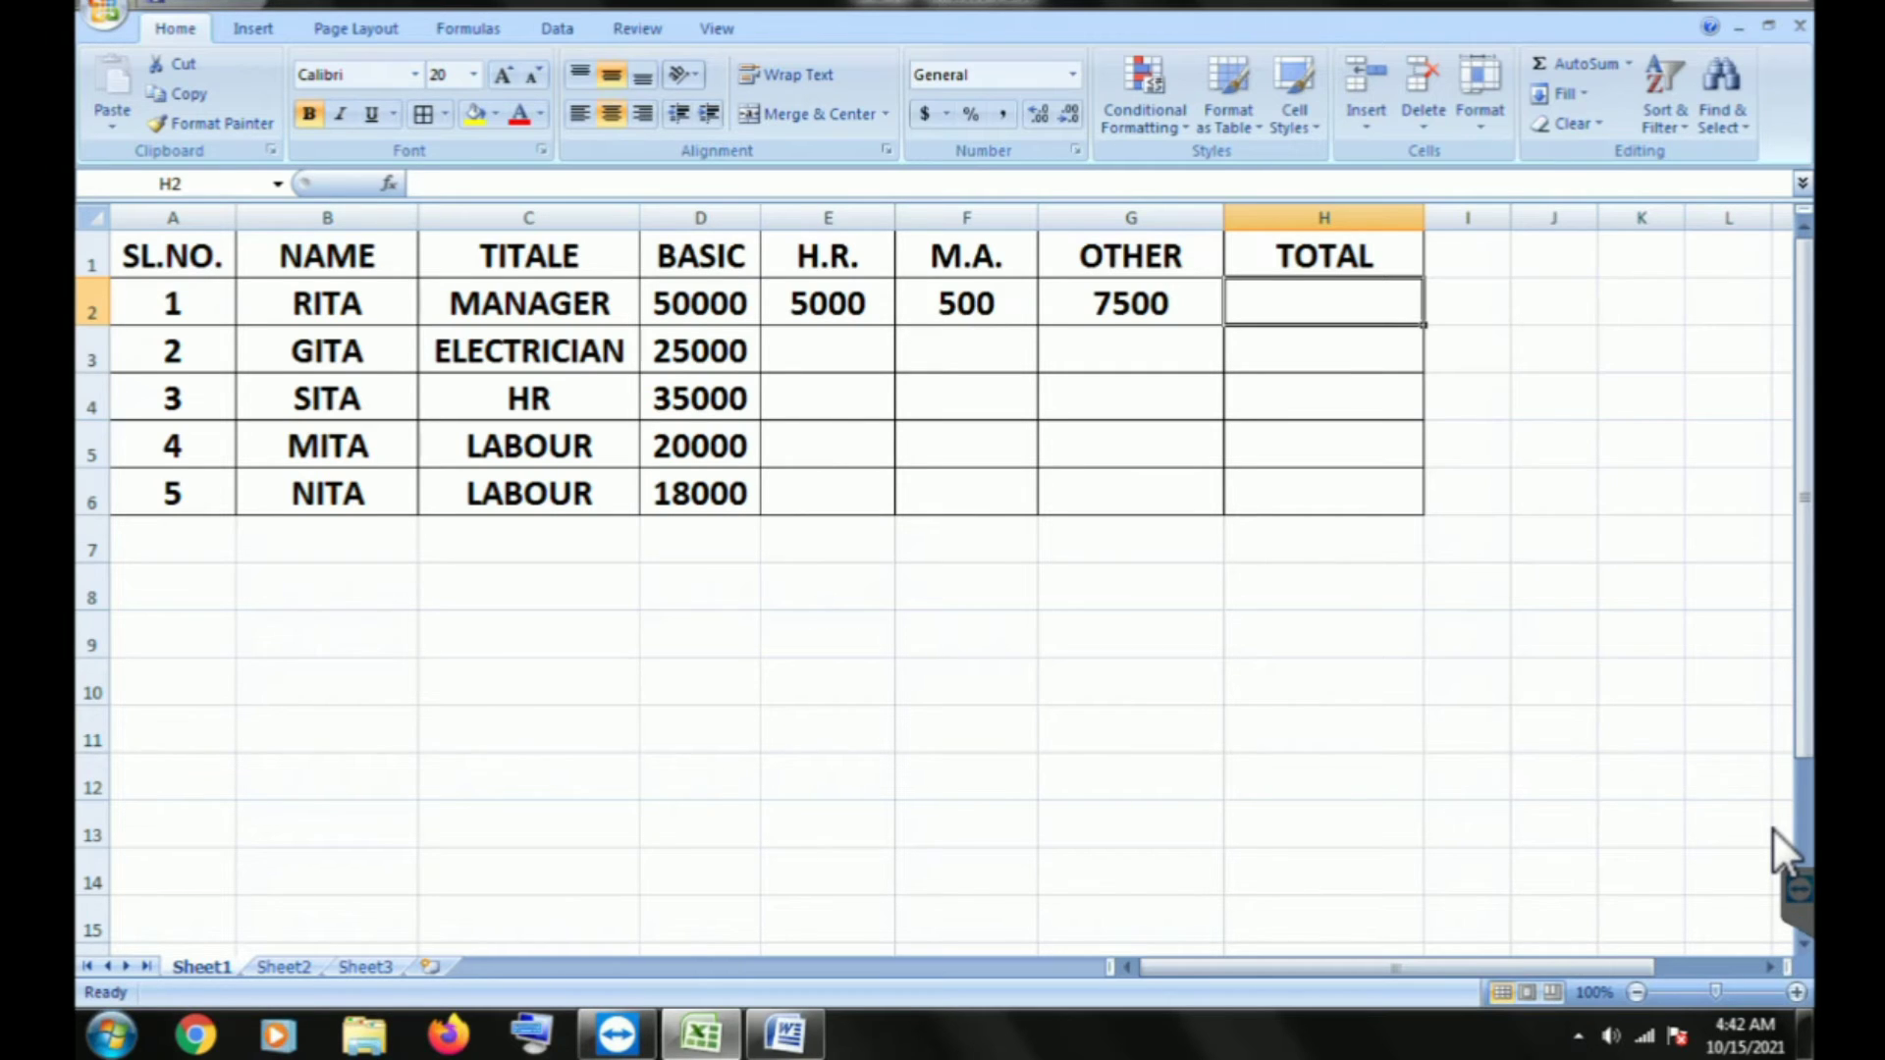
{"action": "key", "text": "Left"}
{"action": "key", "text": "Left"}
{"action": "key", "text": "Left"}
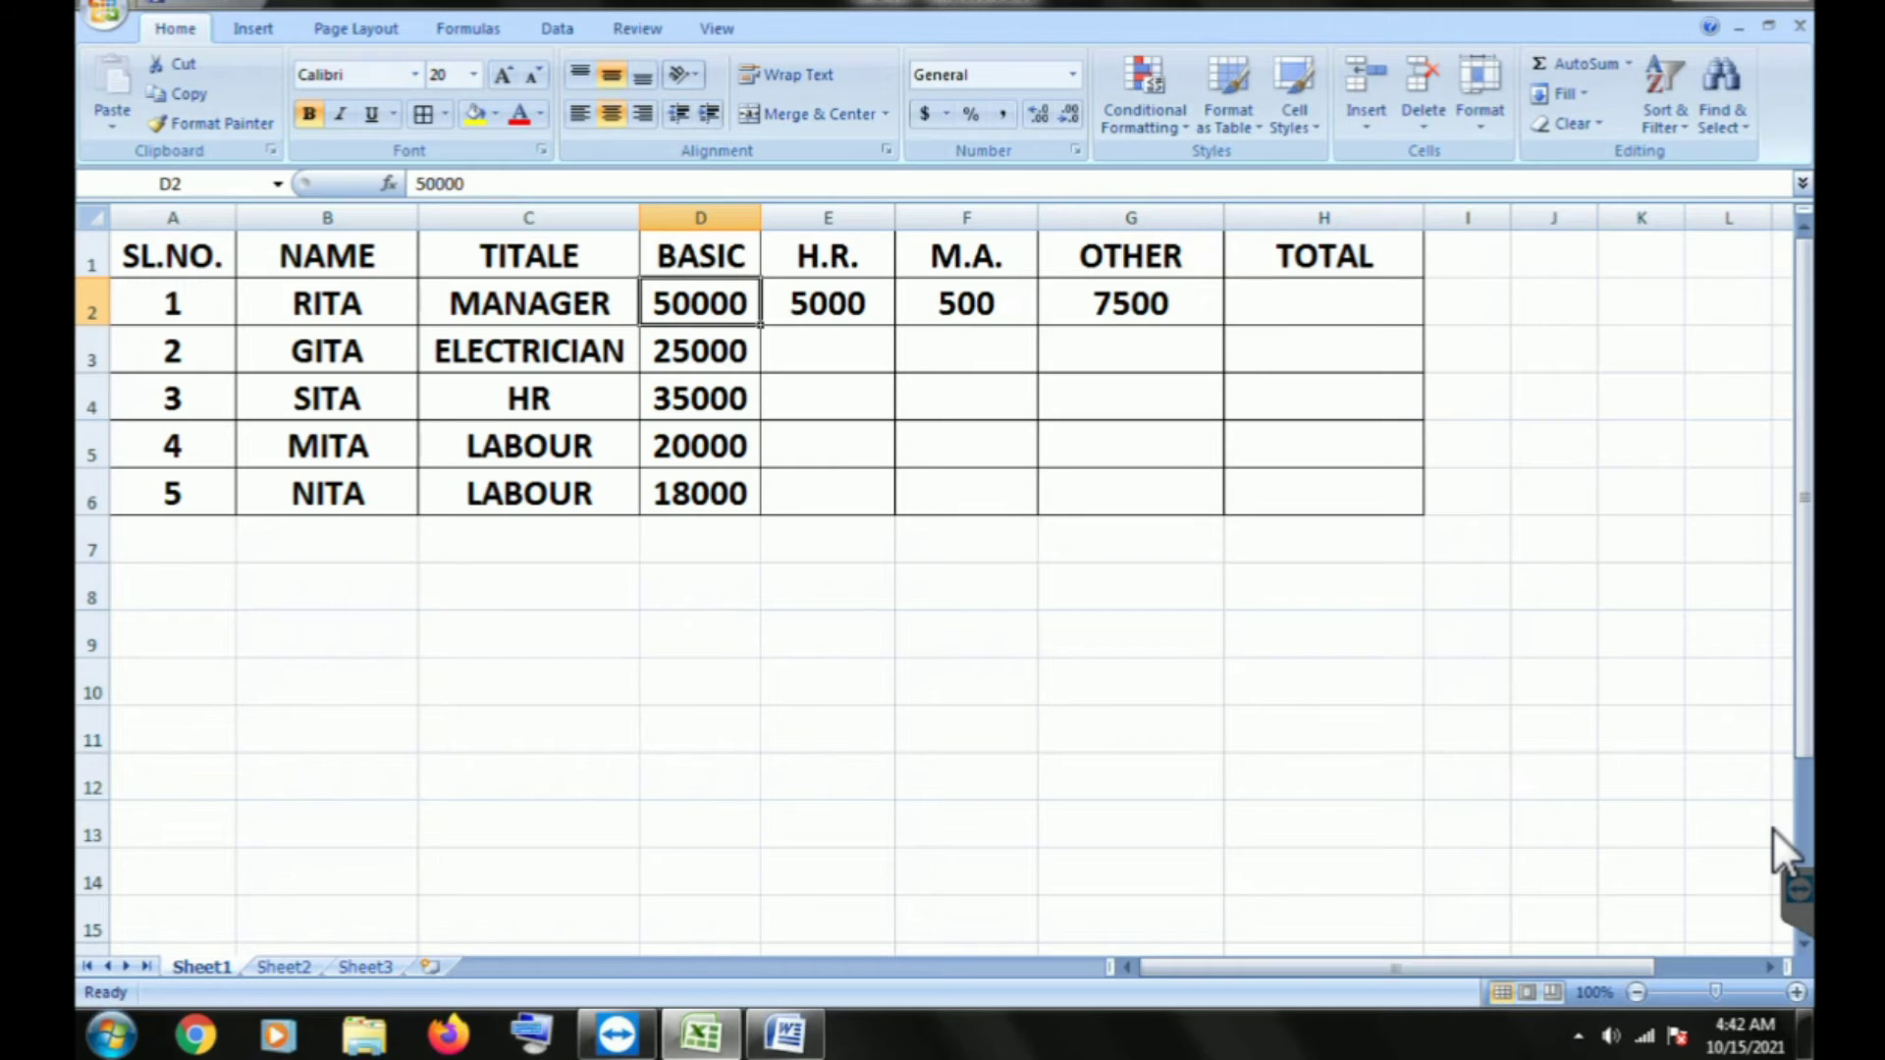
{"action": "key", "text": "shift+Right"}
{"action": "key", "text": "shift+Right"}
{"action": "key", "text": "shift+Right"}
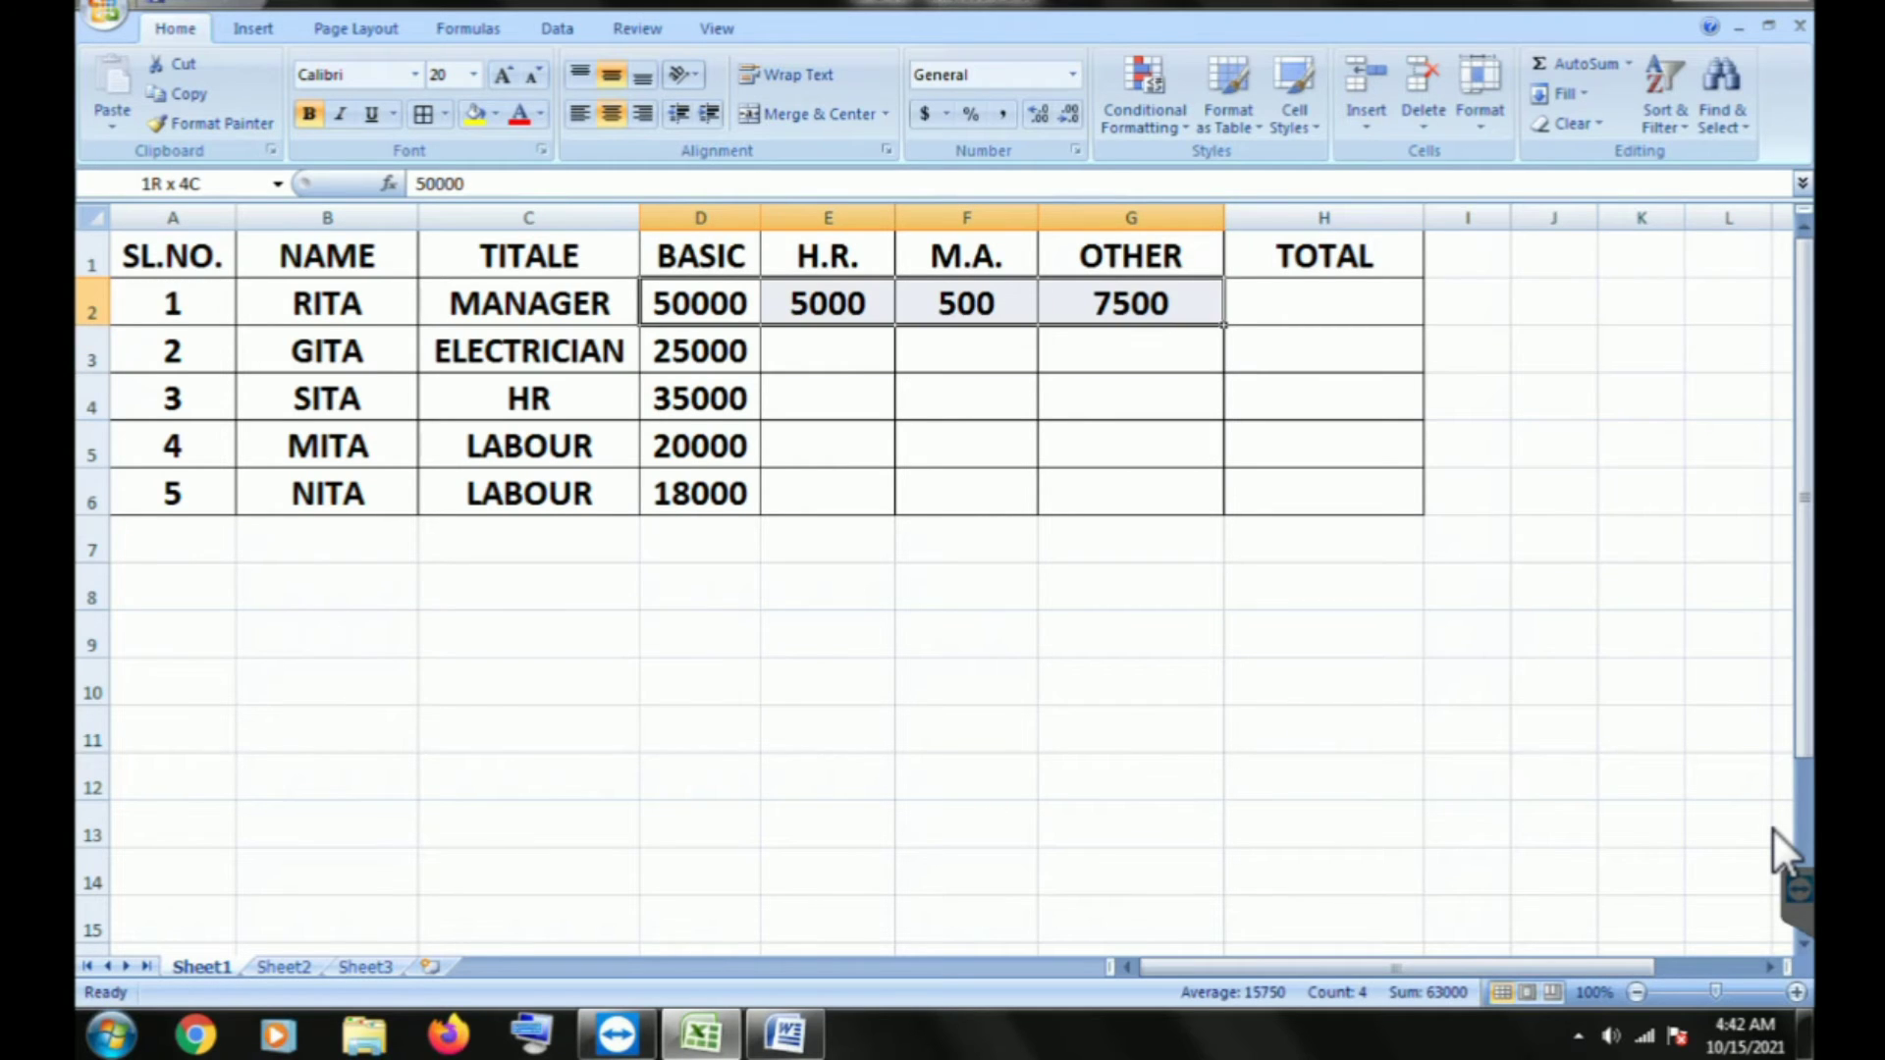
{"action": "key", "text": "shift+Right"}
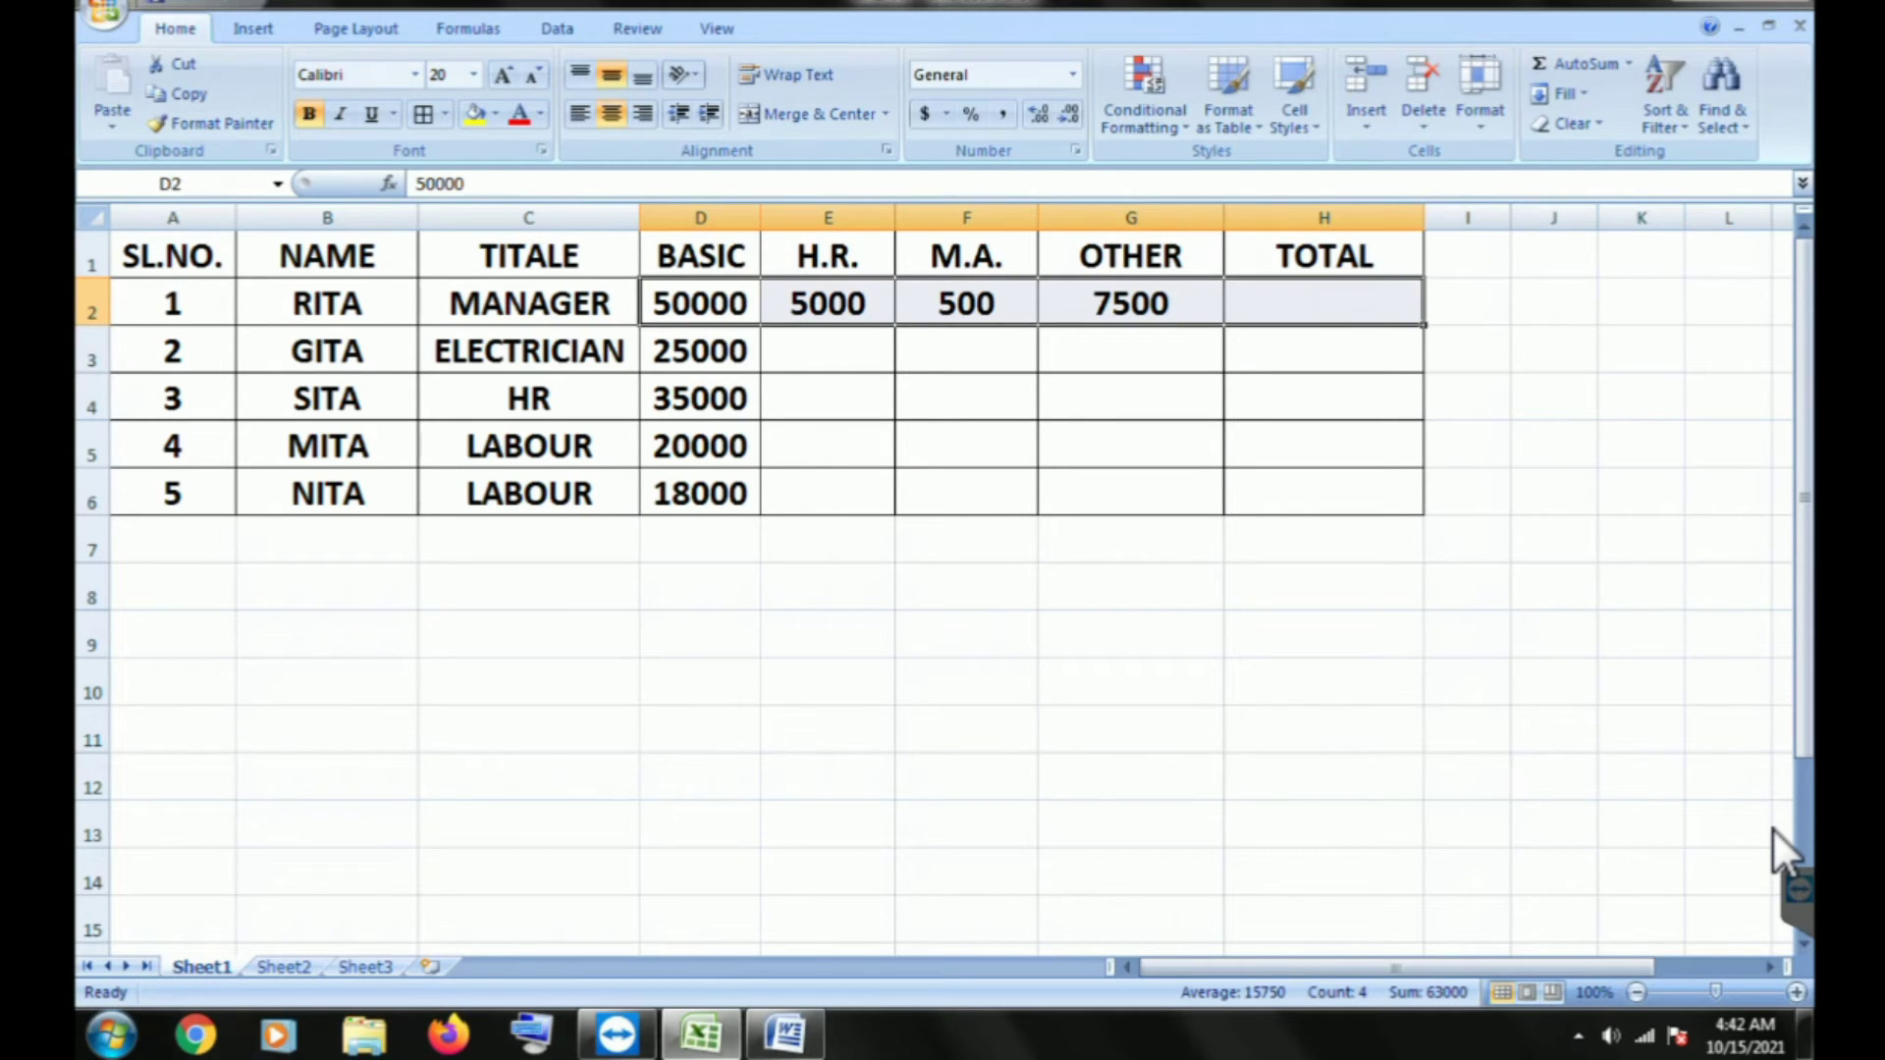
{"action": "key", "text": "Down"}
{"action": "key", "text": "Down"}
{"action": "key", "text": "Down"}
{"action": "key", "text": "Right"}
{"action": "key", "text": "Right"}
{"action": "key", "text": "Right"}
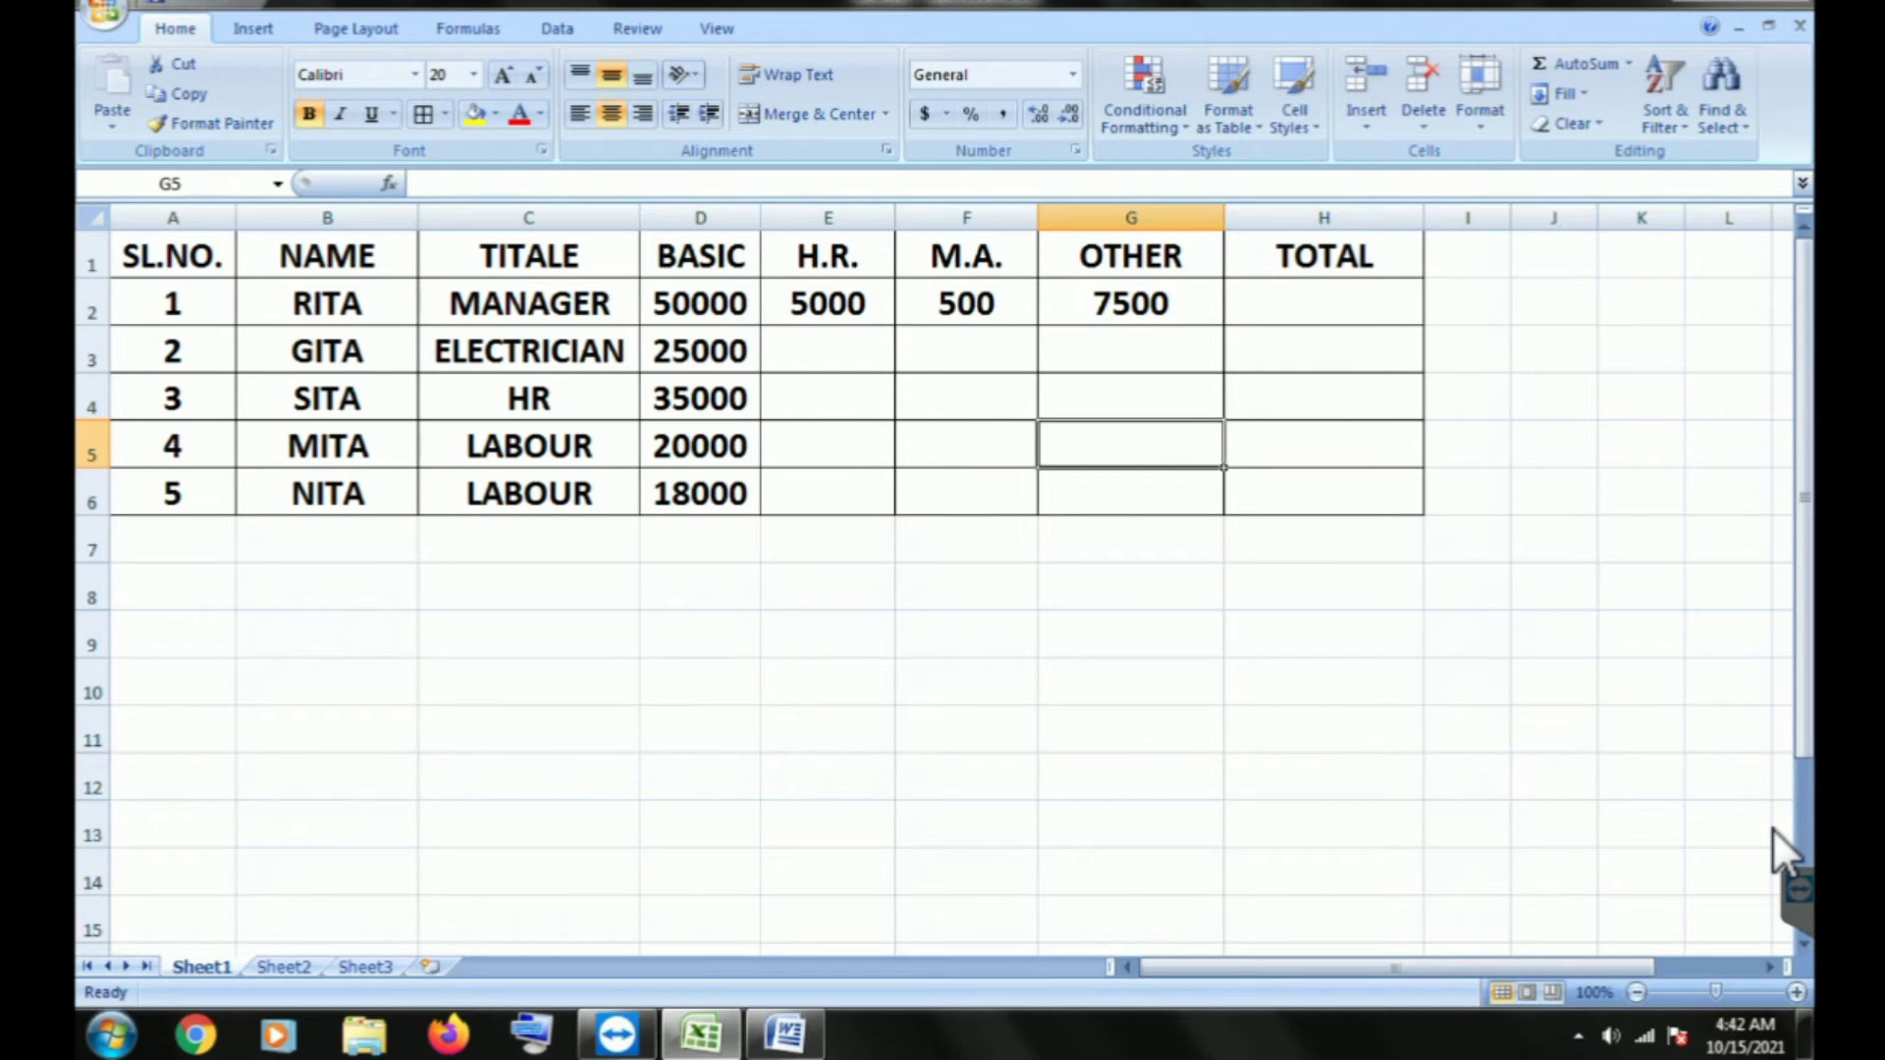
{"action": "key", "text": "Up"}
{"action": "key", "text": "Up"}
{"action": "key", "text": "Up"}
{"action": "key", "text": "Left"}
{"action": "key", "text": "Left"}
{"action": "key", "text": "Left"}
{"action": "key", "text": "shift+Right"}
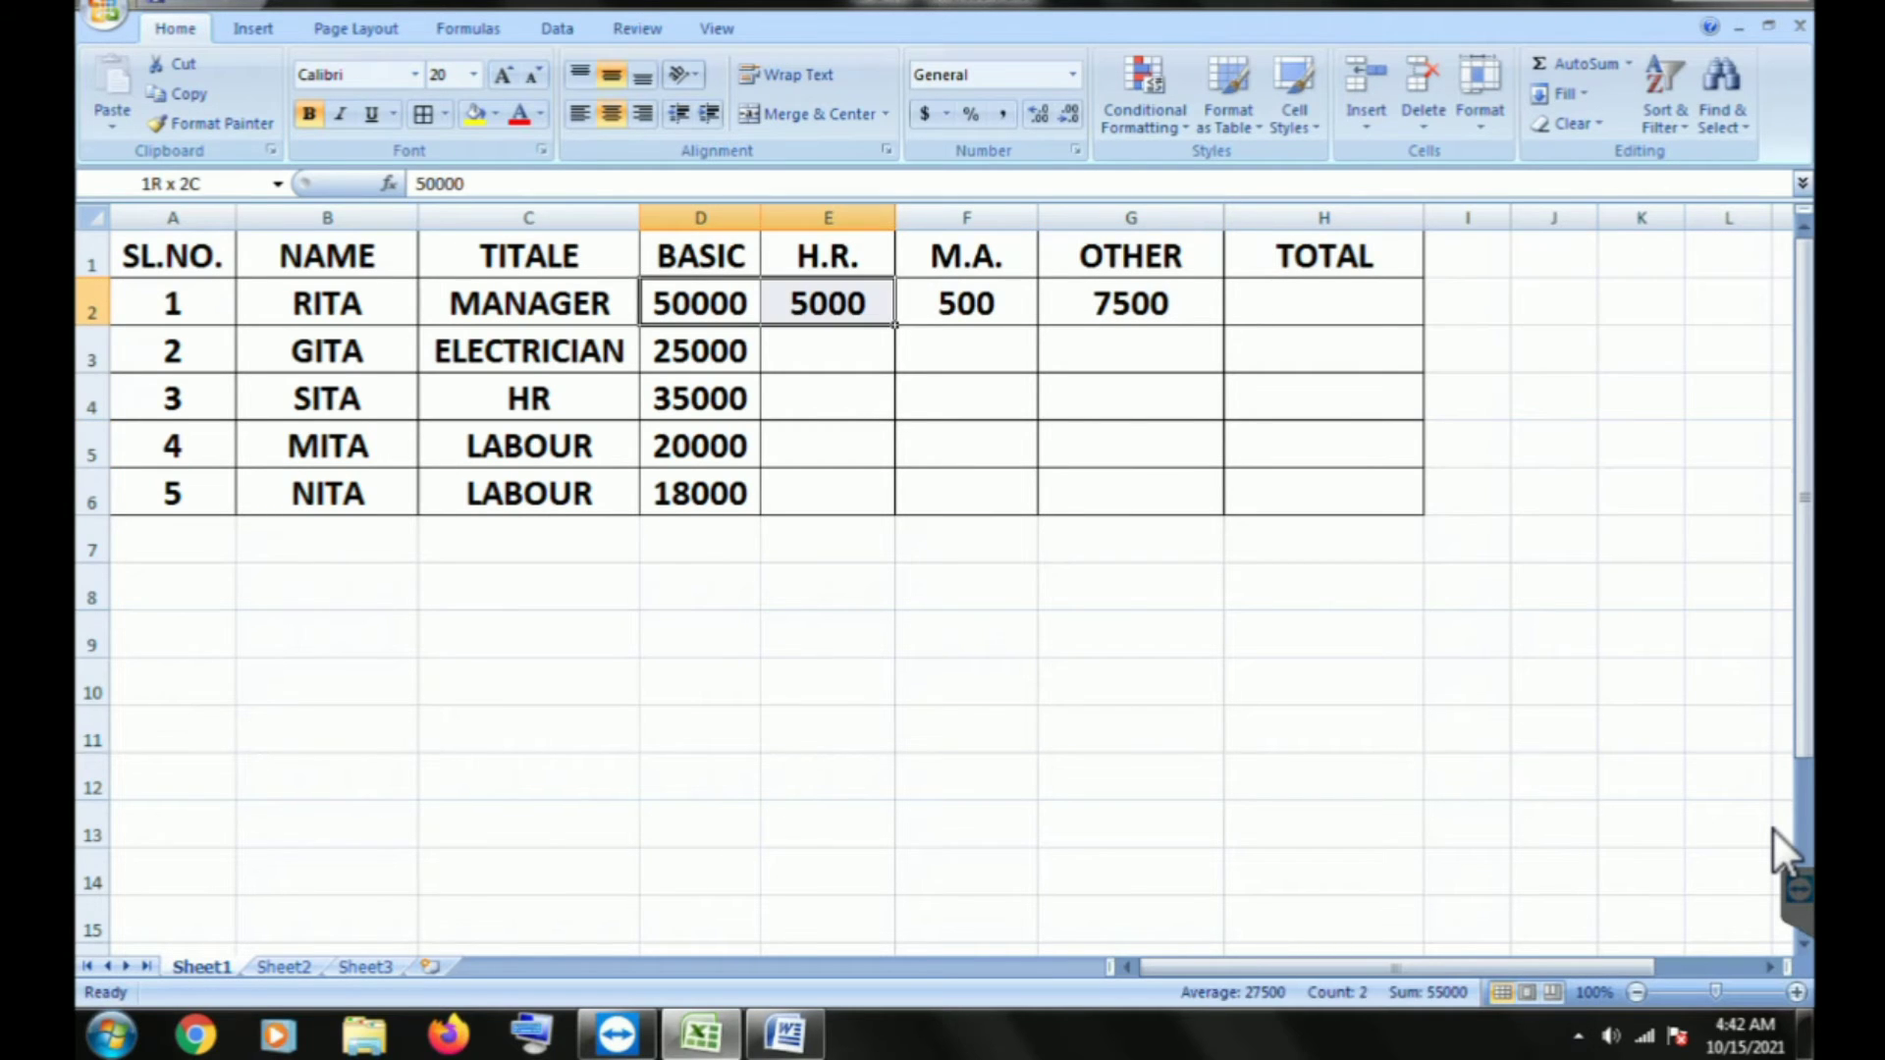
{"action": "key", "text": "shift+Down"}
{"action": "key", "text": "shift+Right"}
{"action": "key", "text": "shift+Right"}
{"action": "key", "text": "shift+Right"}
{"action": "key", "text": "shift+Up"}
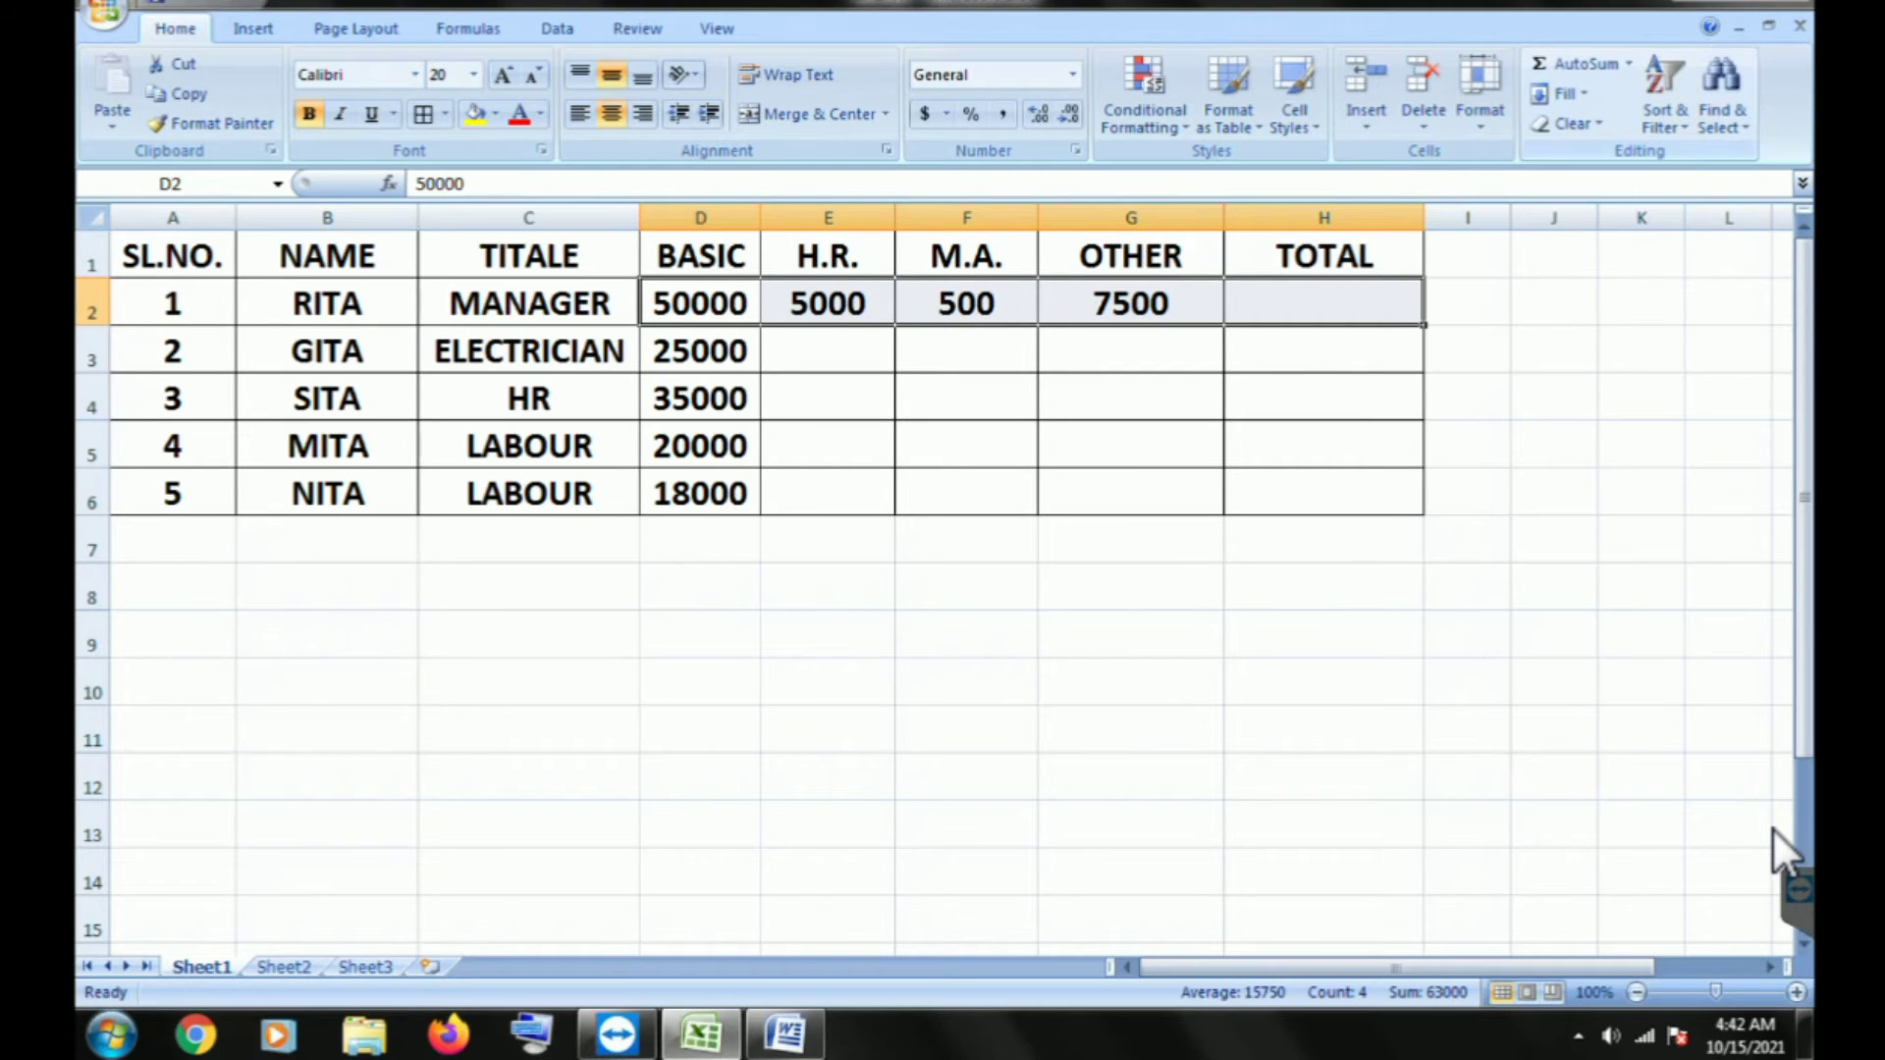
Apply AutoSum's Sum so H2 totals 63000.
{"action": "left_click", "coordinate": [1628, 63]}
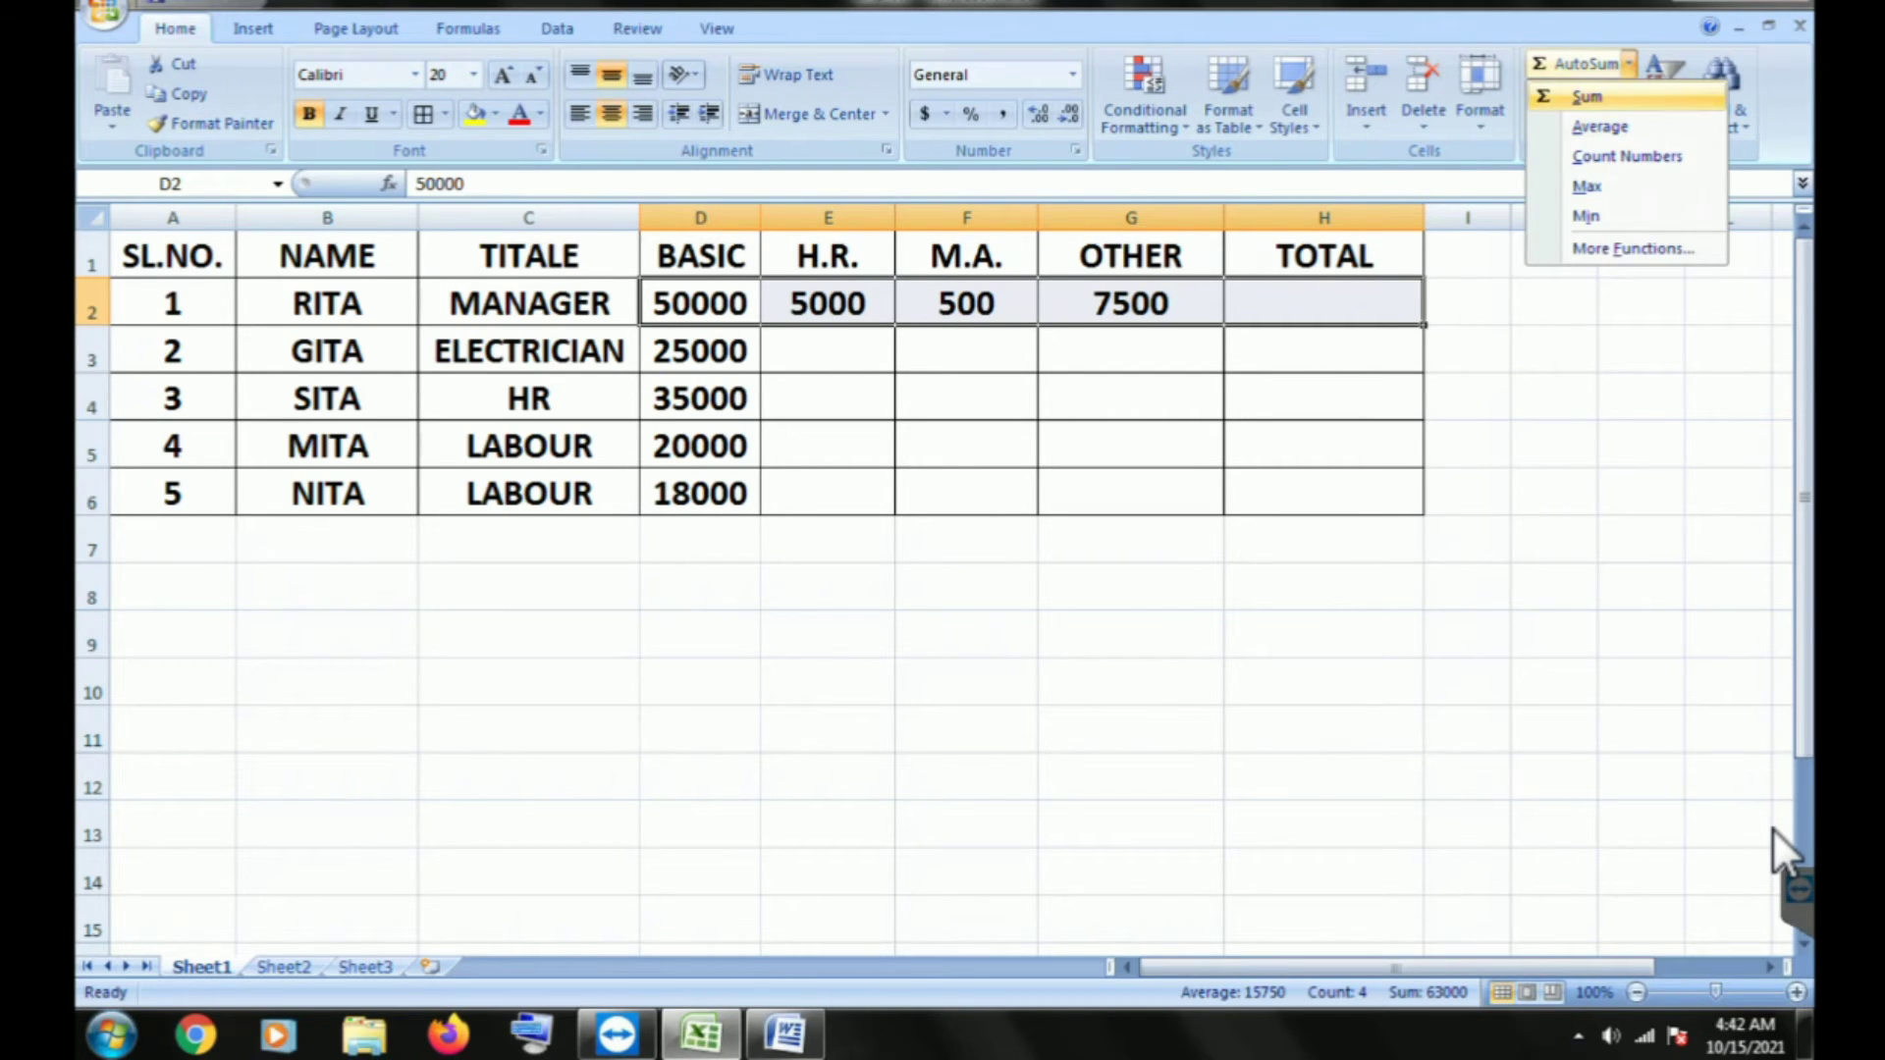
{"action": "key", "text": "Return"}
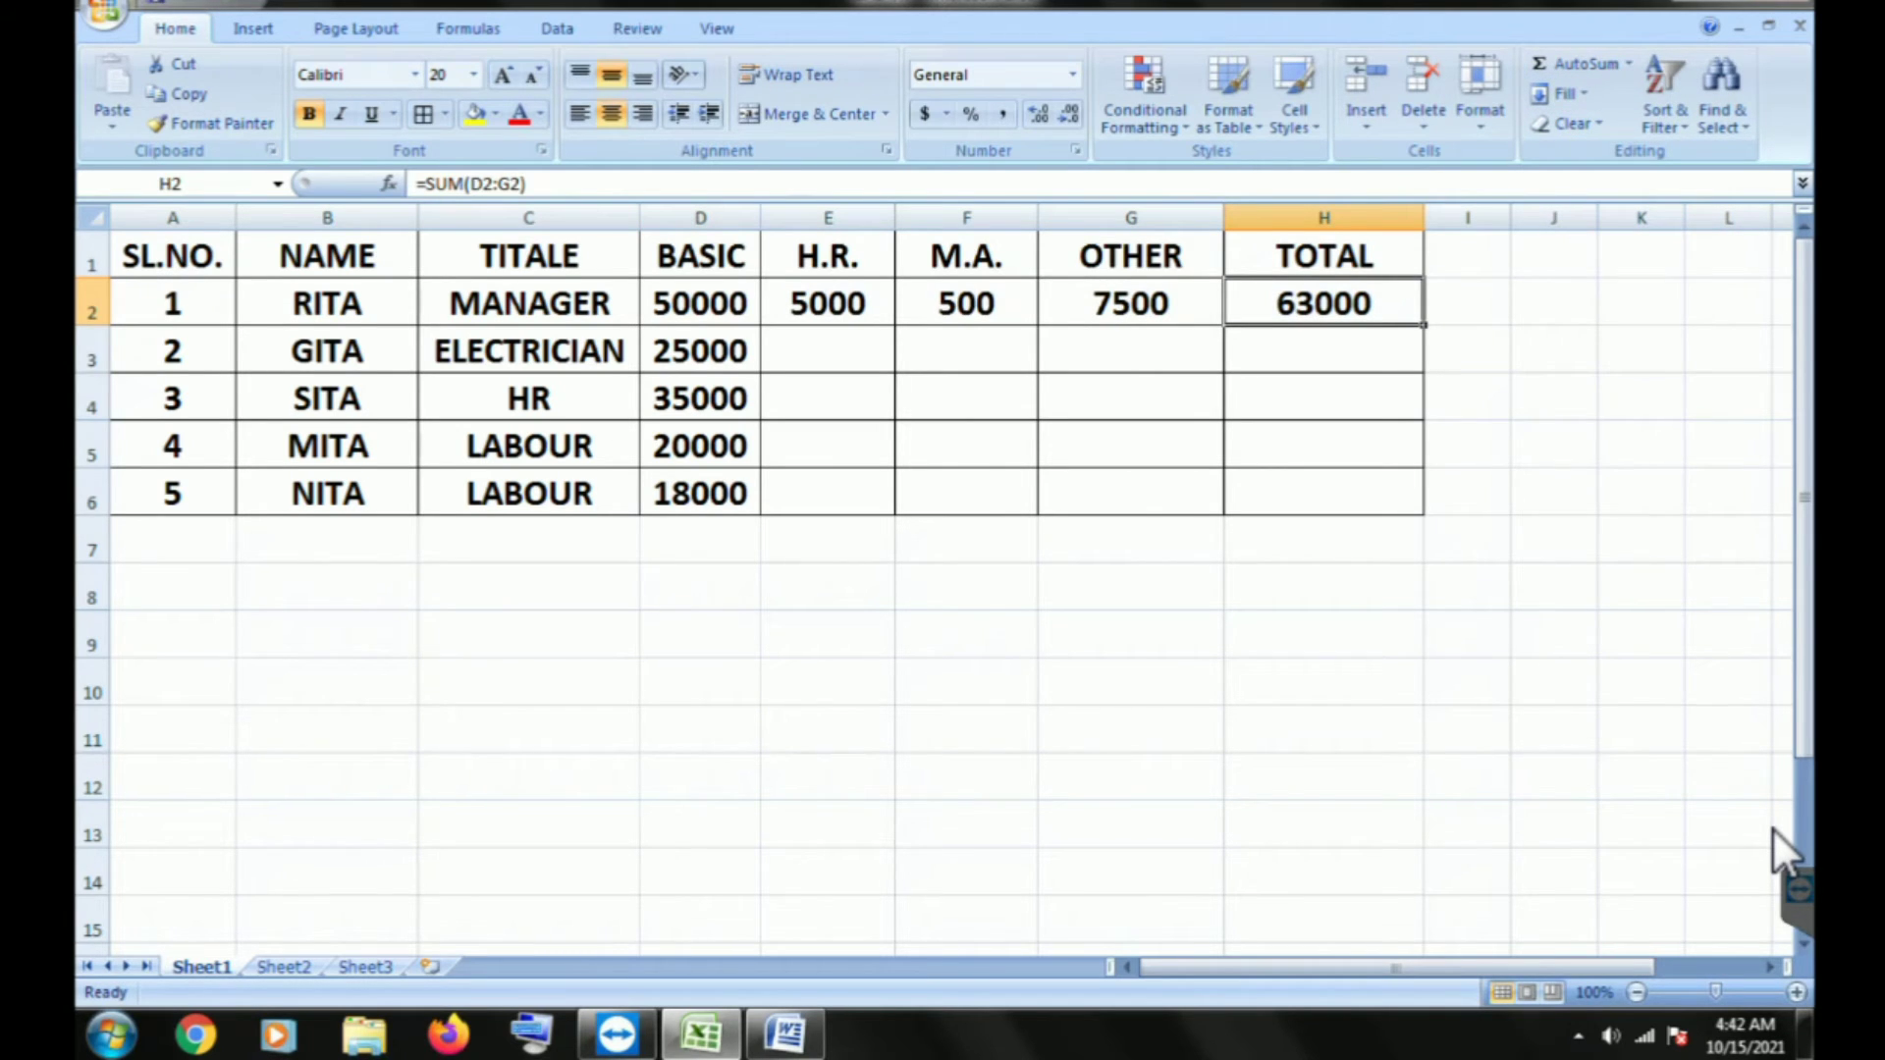
{"action": "key", "text": "Down"}
{"action": "key", "text": "Down"}
{"action": "key", "text": "Up"}
{"action": "key", "text": "Up"}
{"action": "key", "text": "Left"}
{"action": "key", "text": "Left"}
{"action": "key", "text": "Left"}
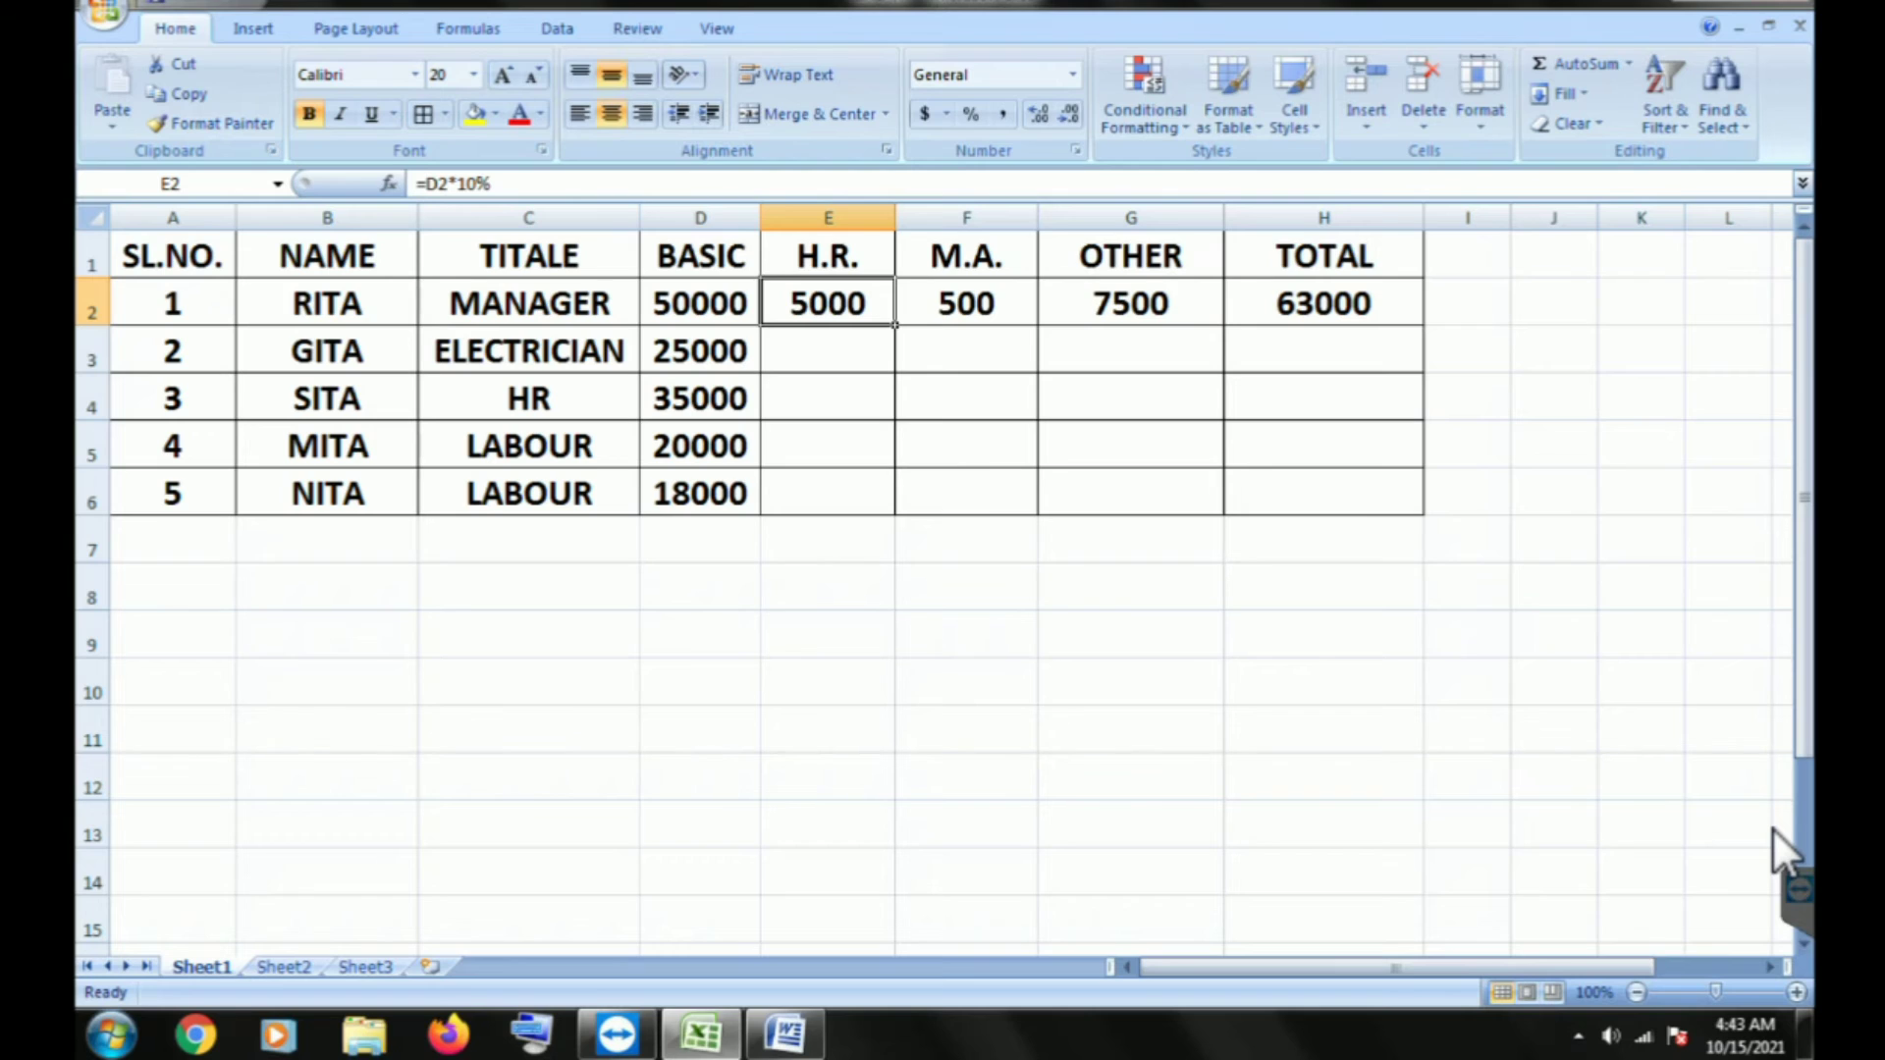
Fill =D2*10% down E2:E6, giving H.R. values 2500, 3500, 2000 and 1800.
{"action": "left_click_drag", "start_coordinate": [895, 325], "coordinate": [895, 515]}
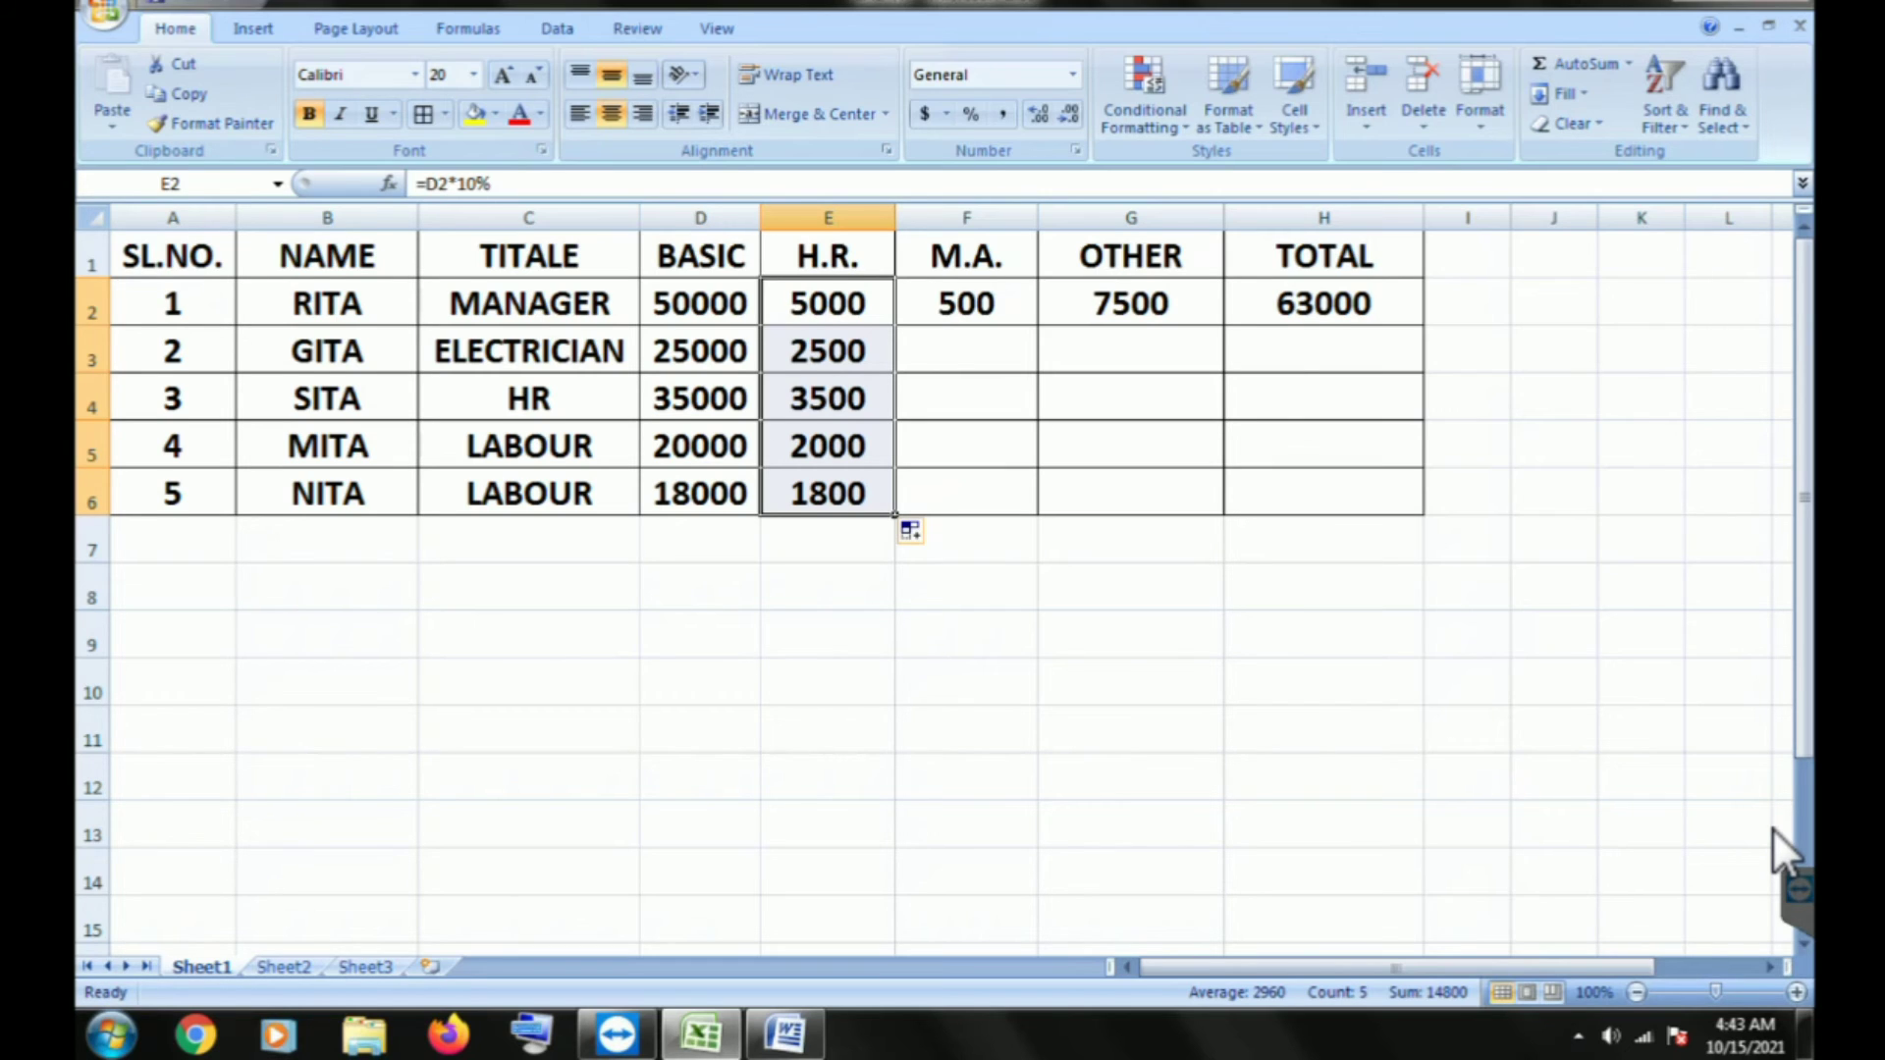
{"action": "key", "text": "Down"}
{"action": "key", "text": "Down"}
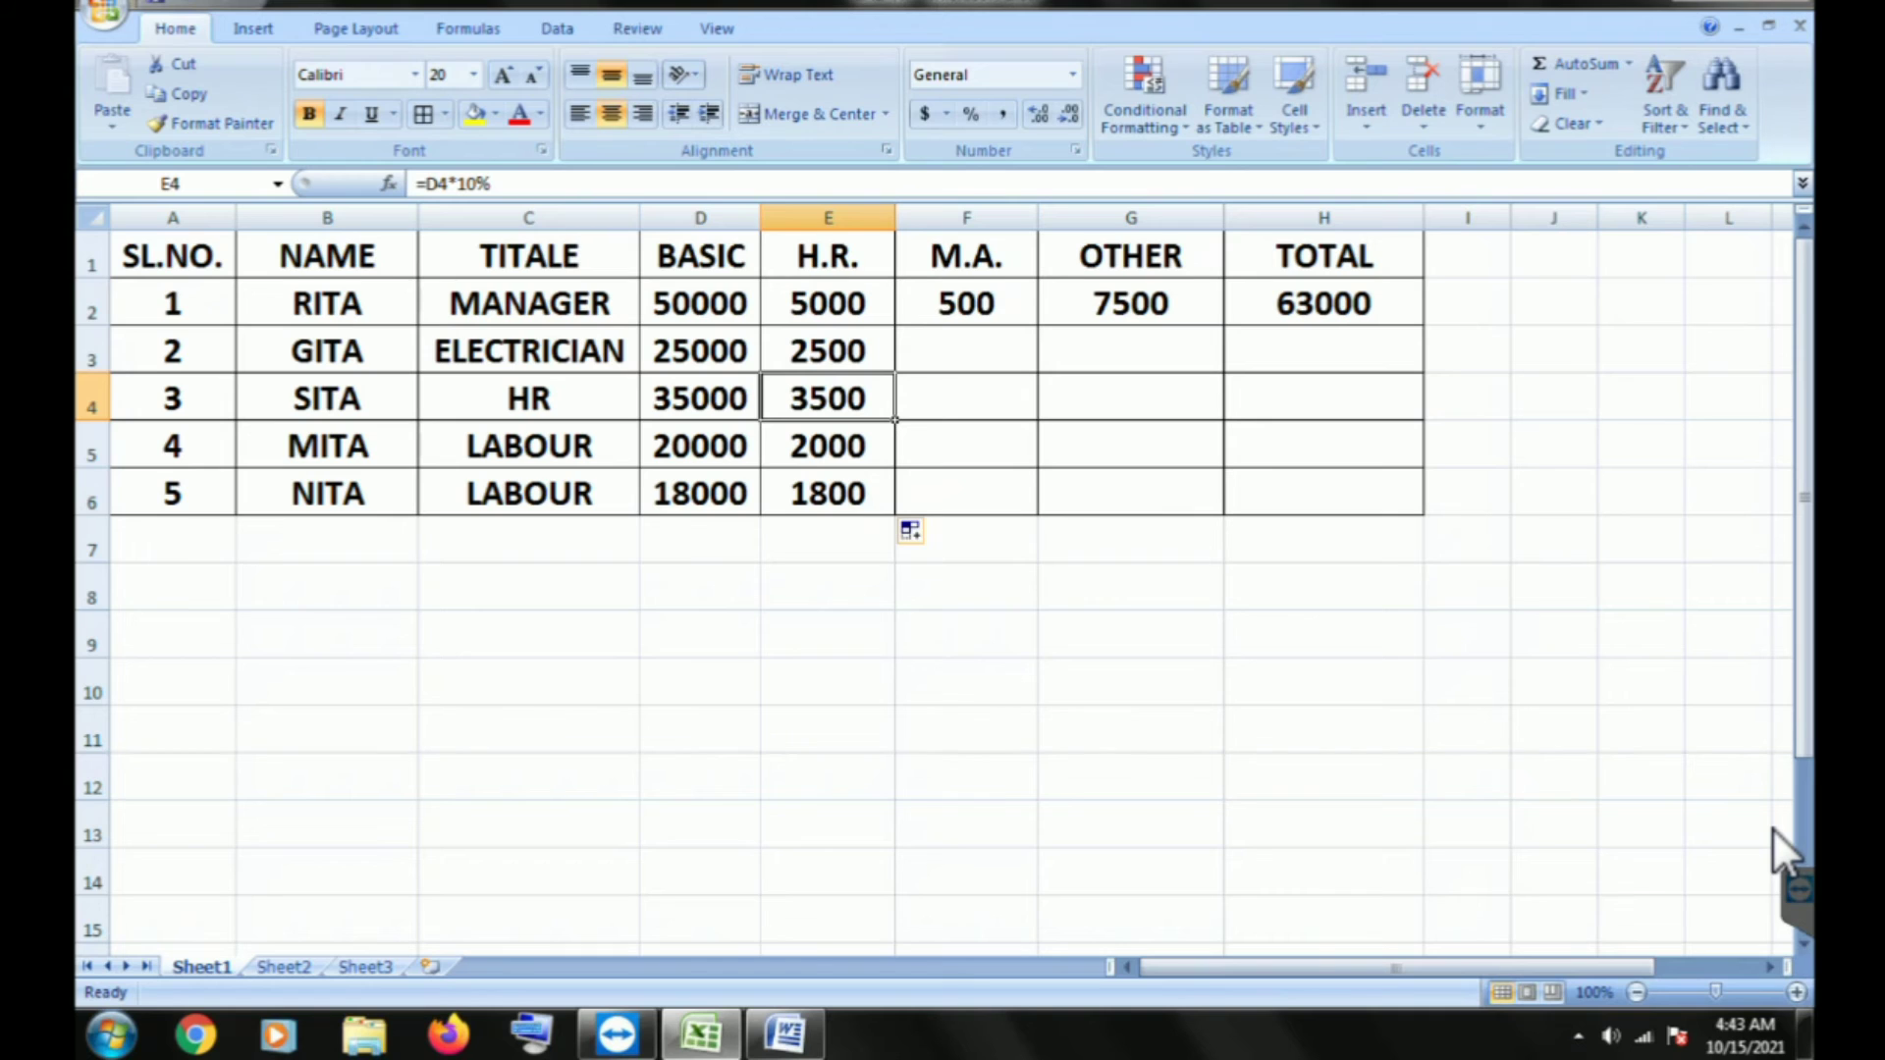
{"action": "key", "text": "Down"}
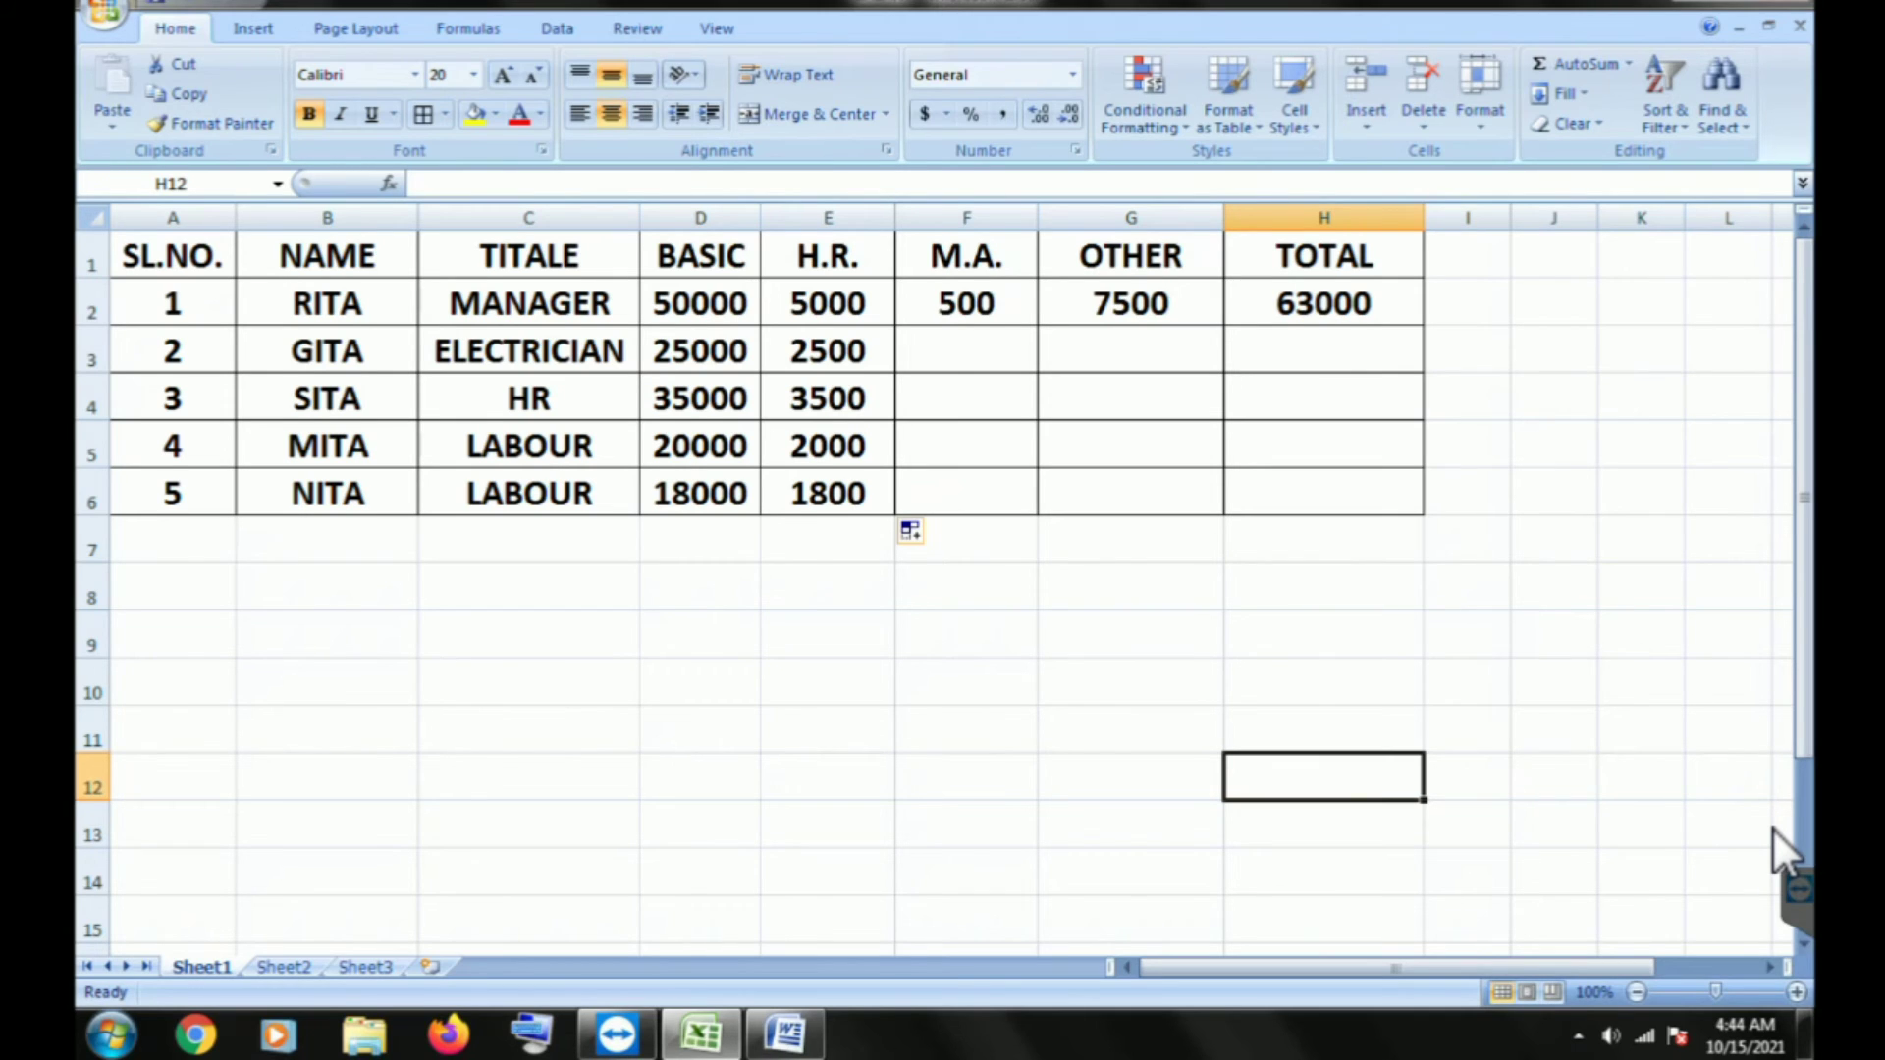
Copy the 500 M.A. value from F2 down to F6.
{"action": "key", "text": "Up"}
{"action": "key", "text": "Up"}
{"action": "key", "text": "Up"}
{"action": "key", "text": "Left"}
{"action": "key", "text": "Left"}
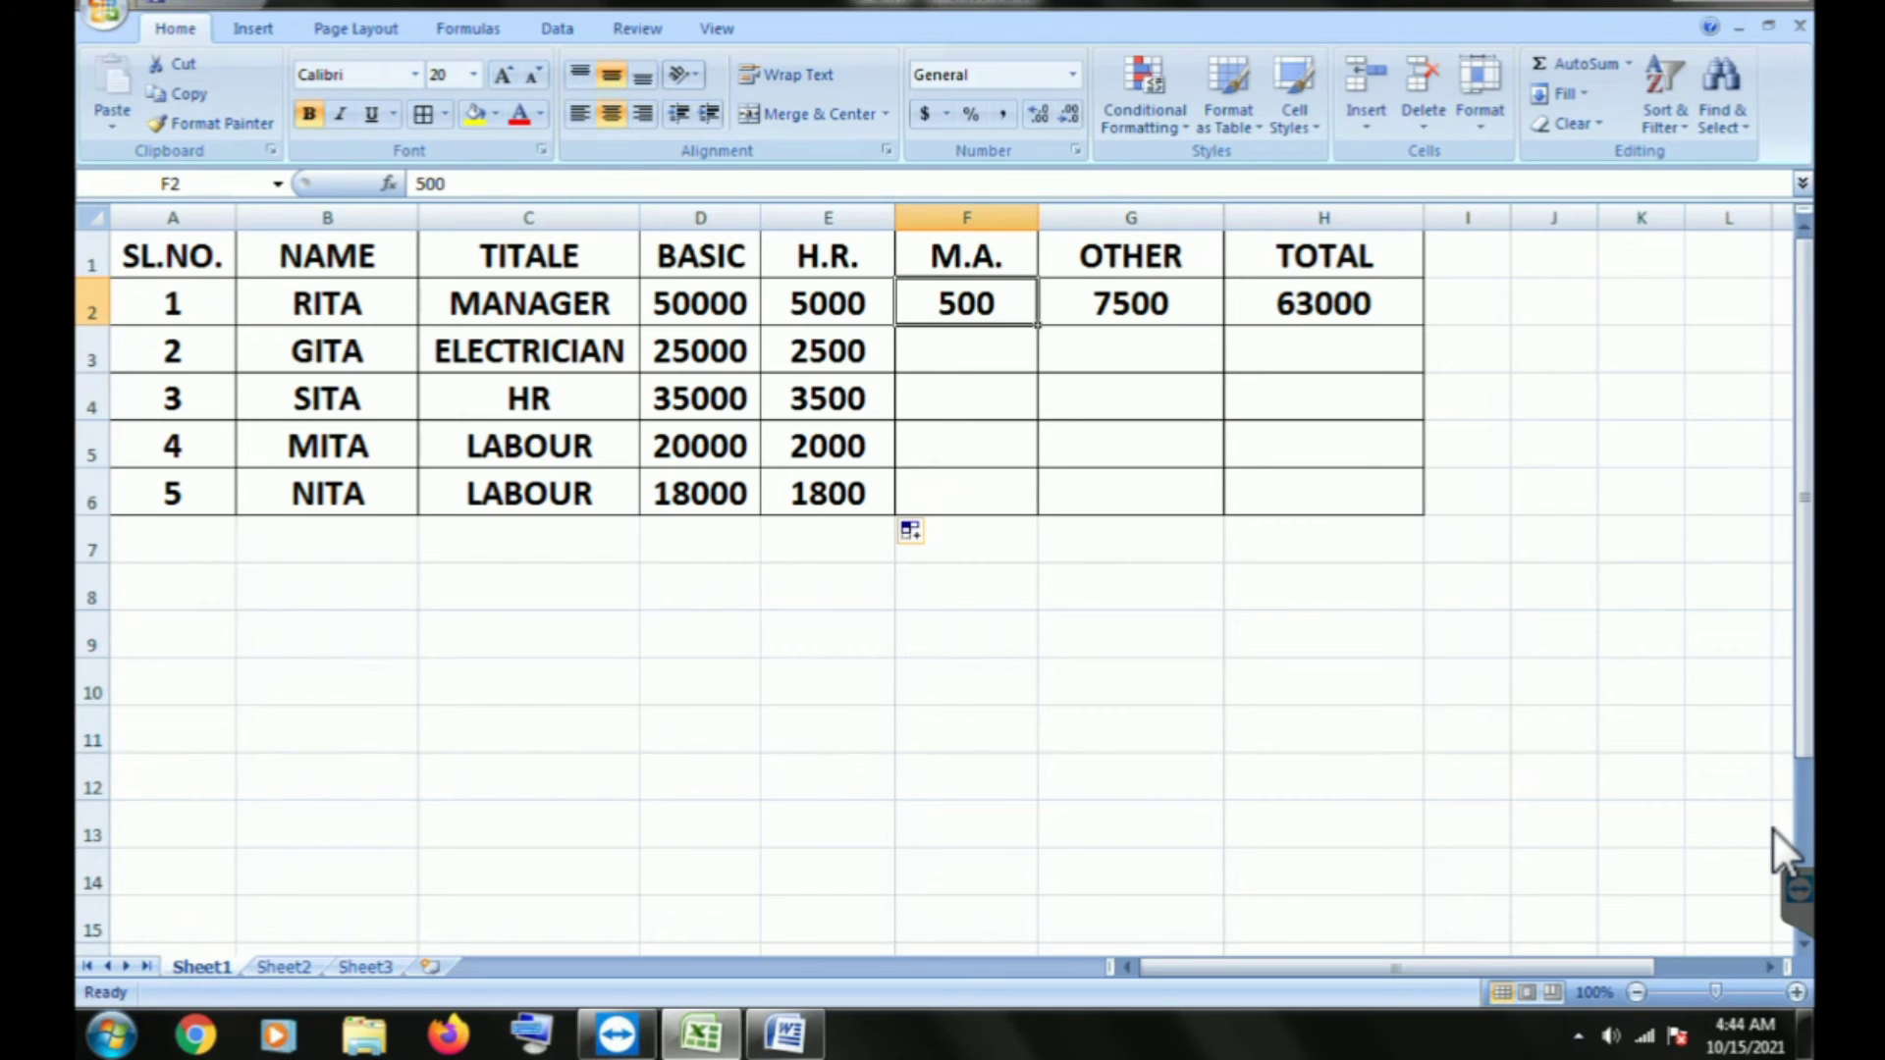
{"action": "left_click_drag", "start_coordinate": [1038, 325], "coordinate": [1041, 496]}
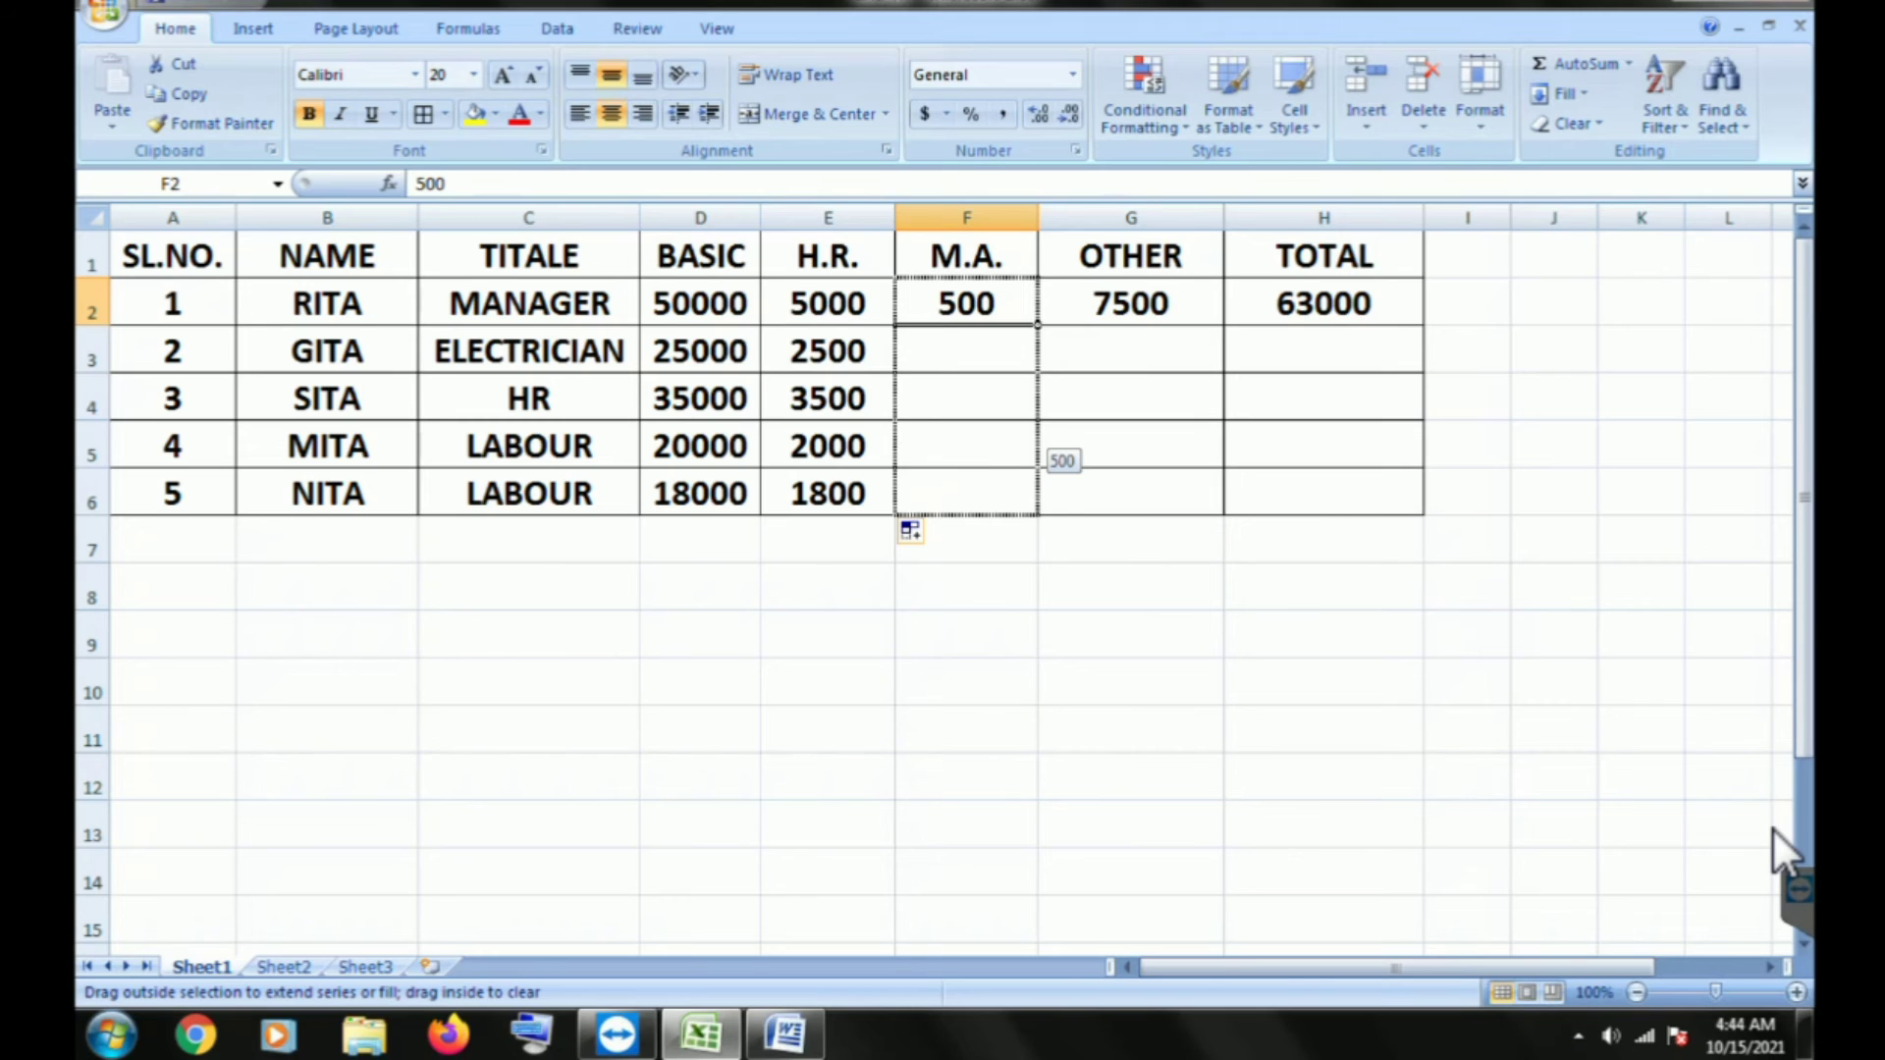
{"action": "left_click_drag", "start_coordinate": [1041, 490], "coordinate": [1041, 491]}
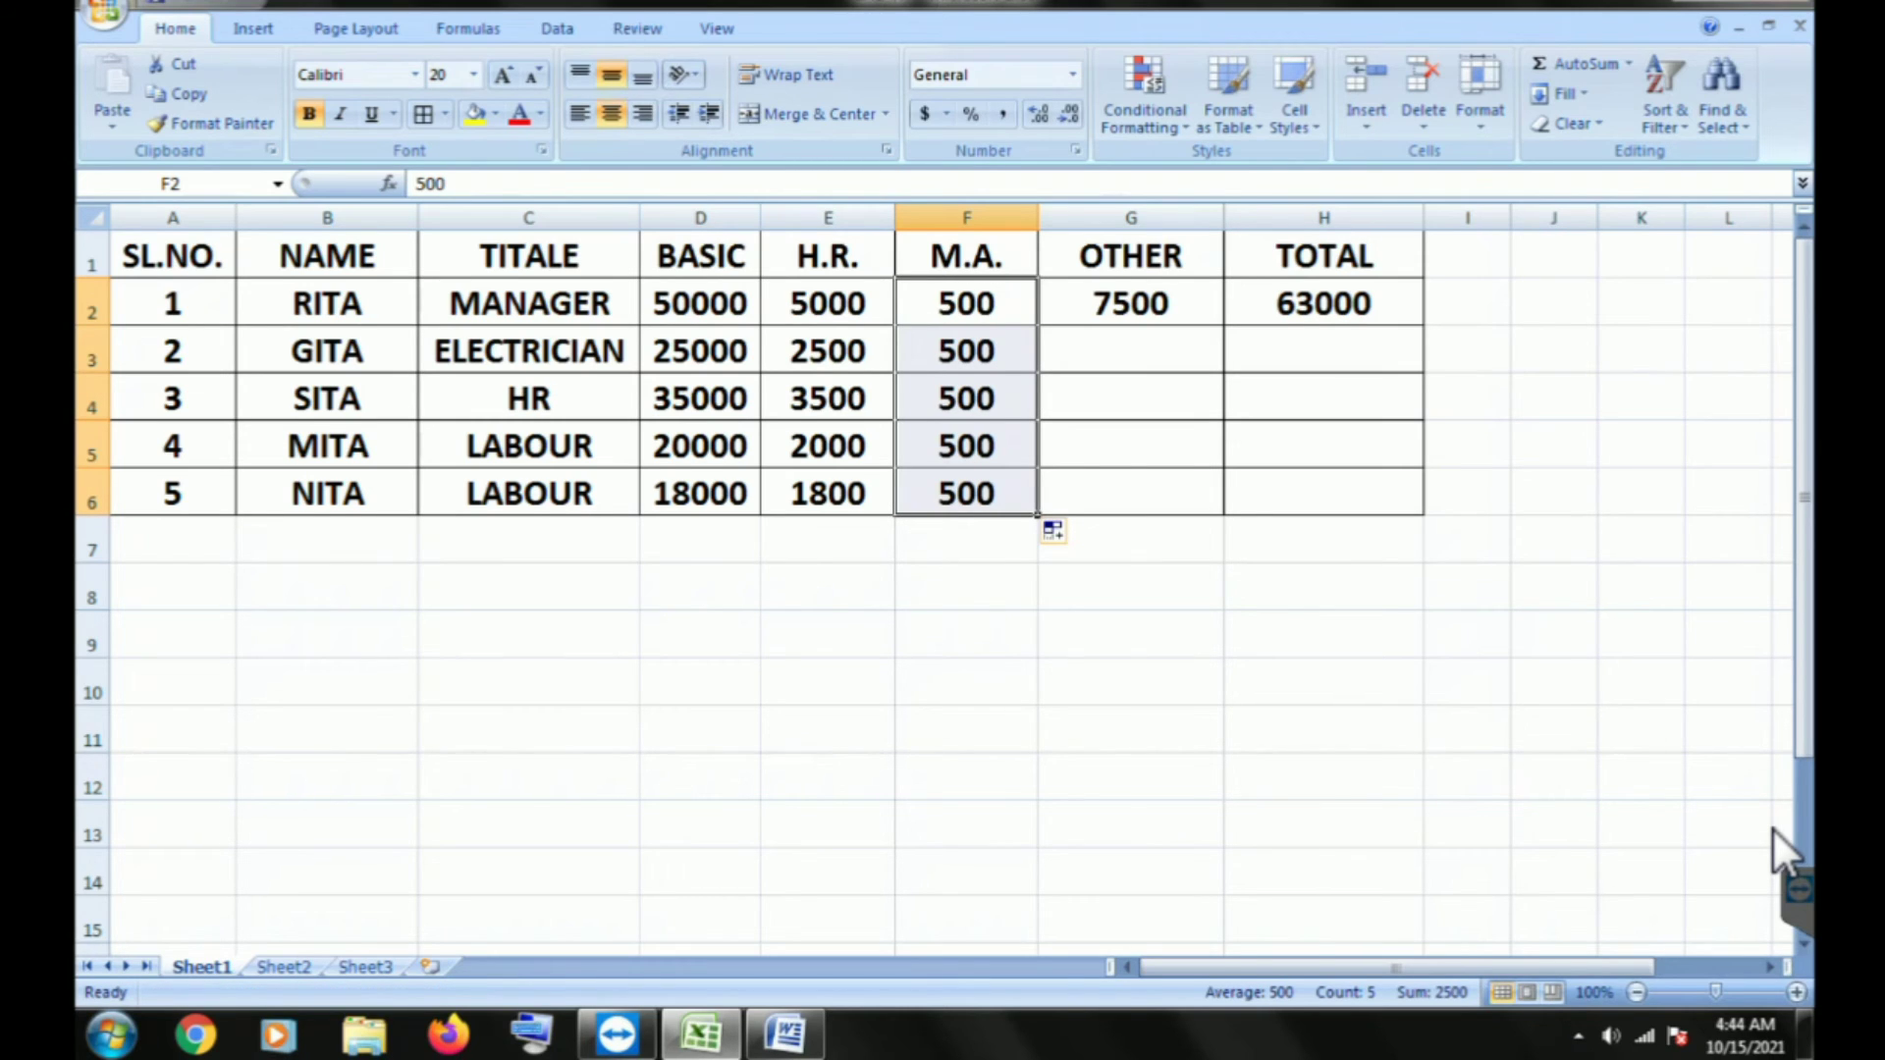
{"action": "key", "text": "Right"}
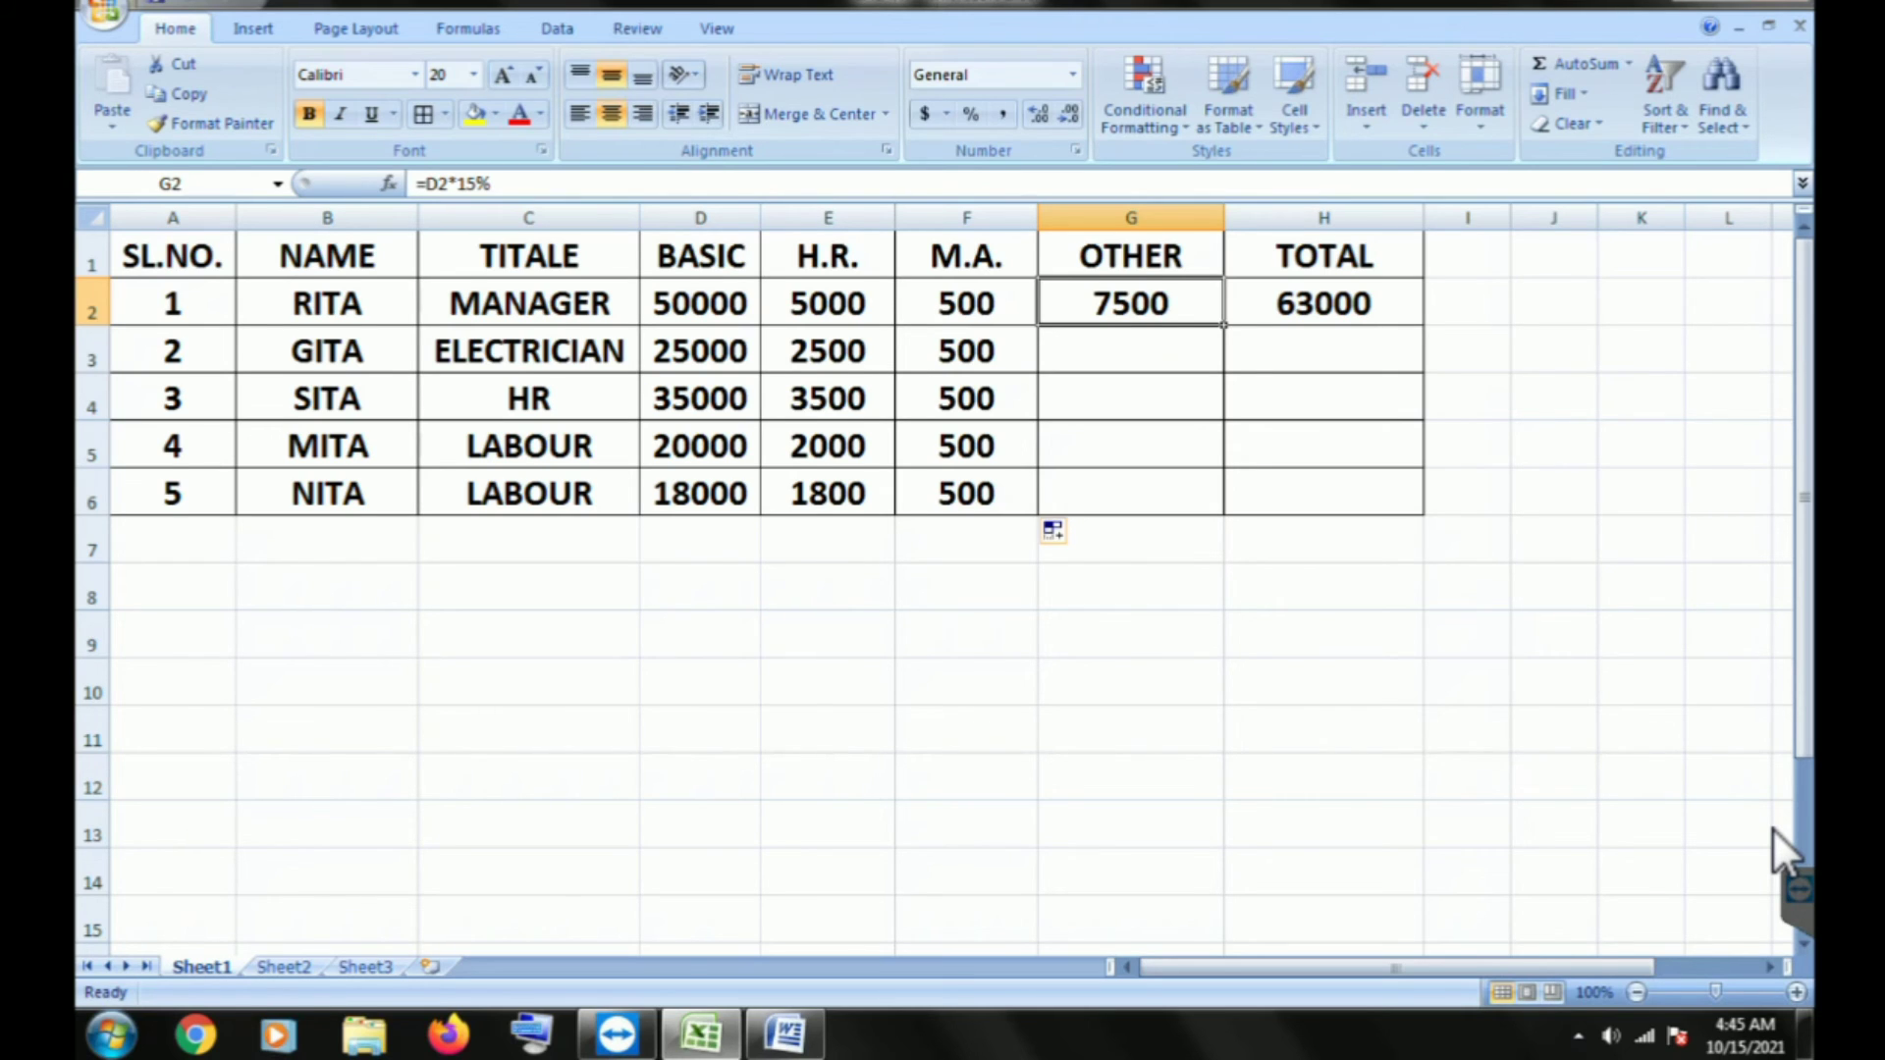
Fill =D2*15% down G2:G6, giving OTHER values 3750, 5250, 3000 and 2700.
{"action": "left_click_drag", "start_coordinate": [1225, 325], "coordinate": [1225, 515]}
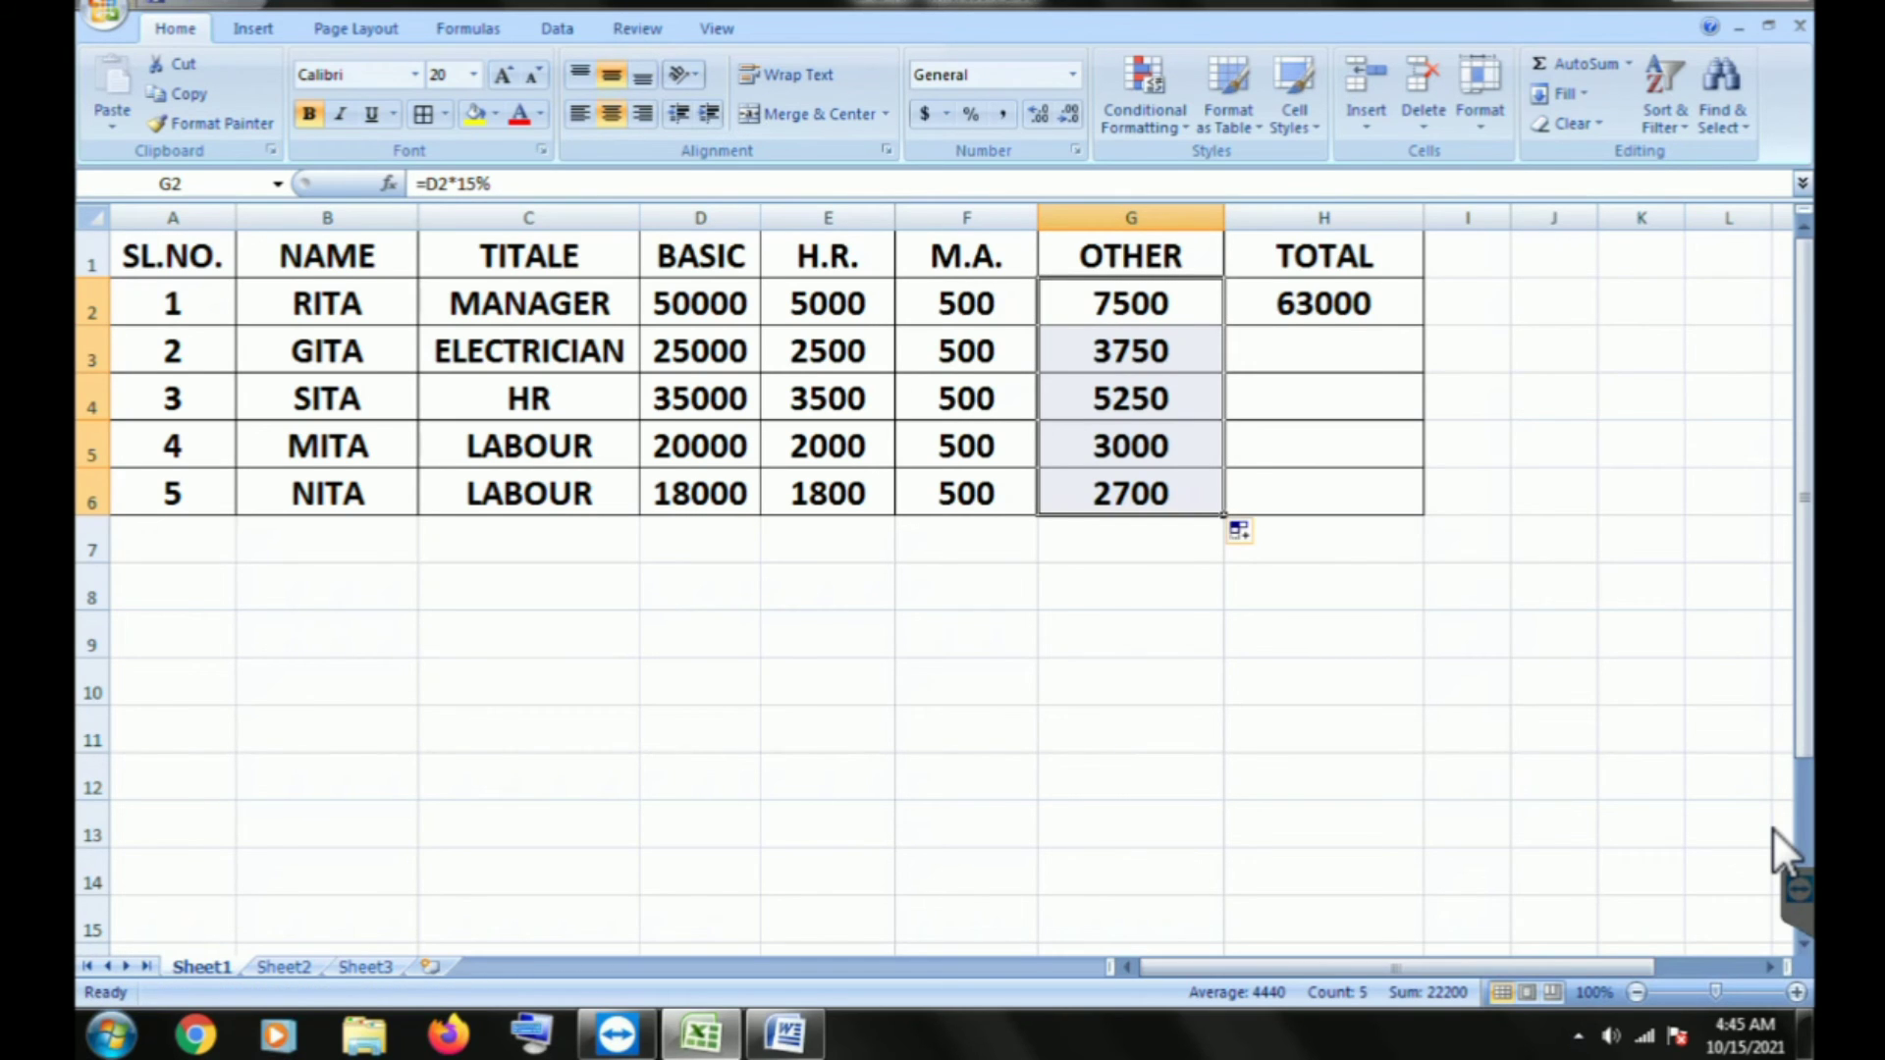
{"action": "key", "text": "Down"}
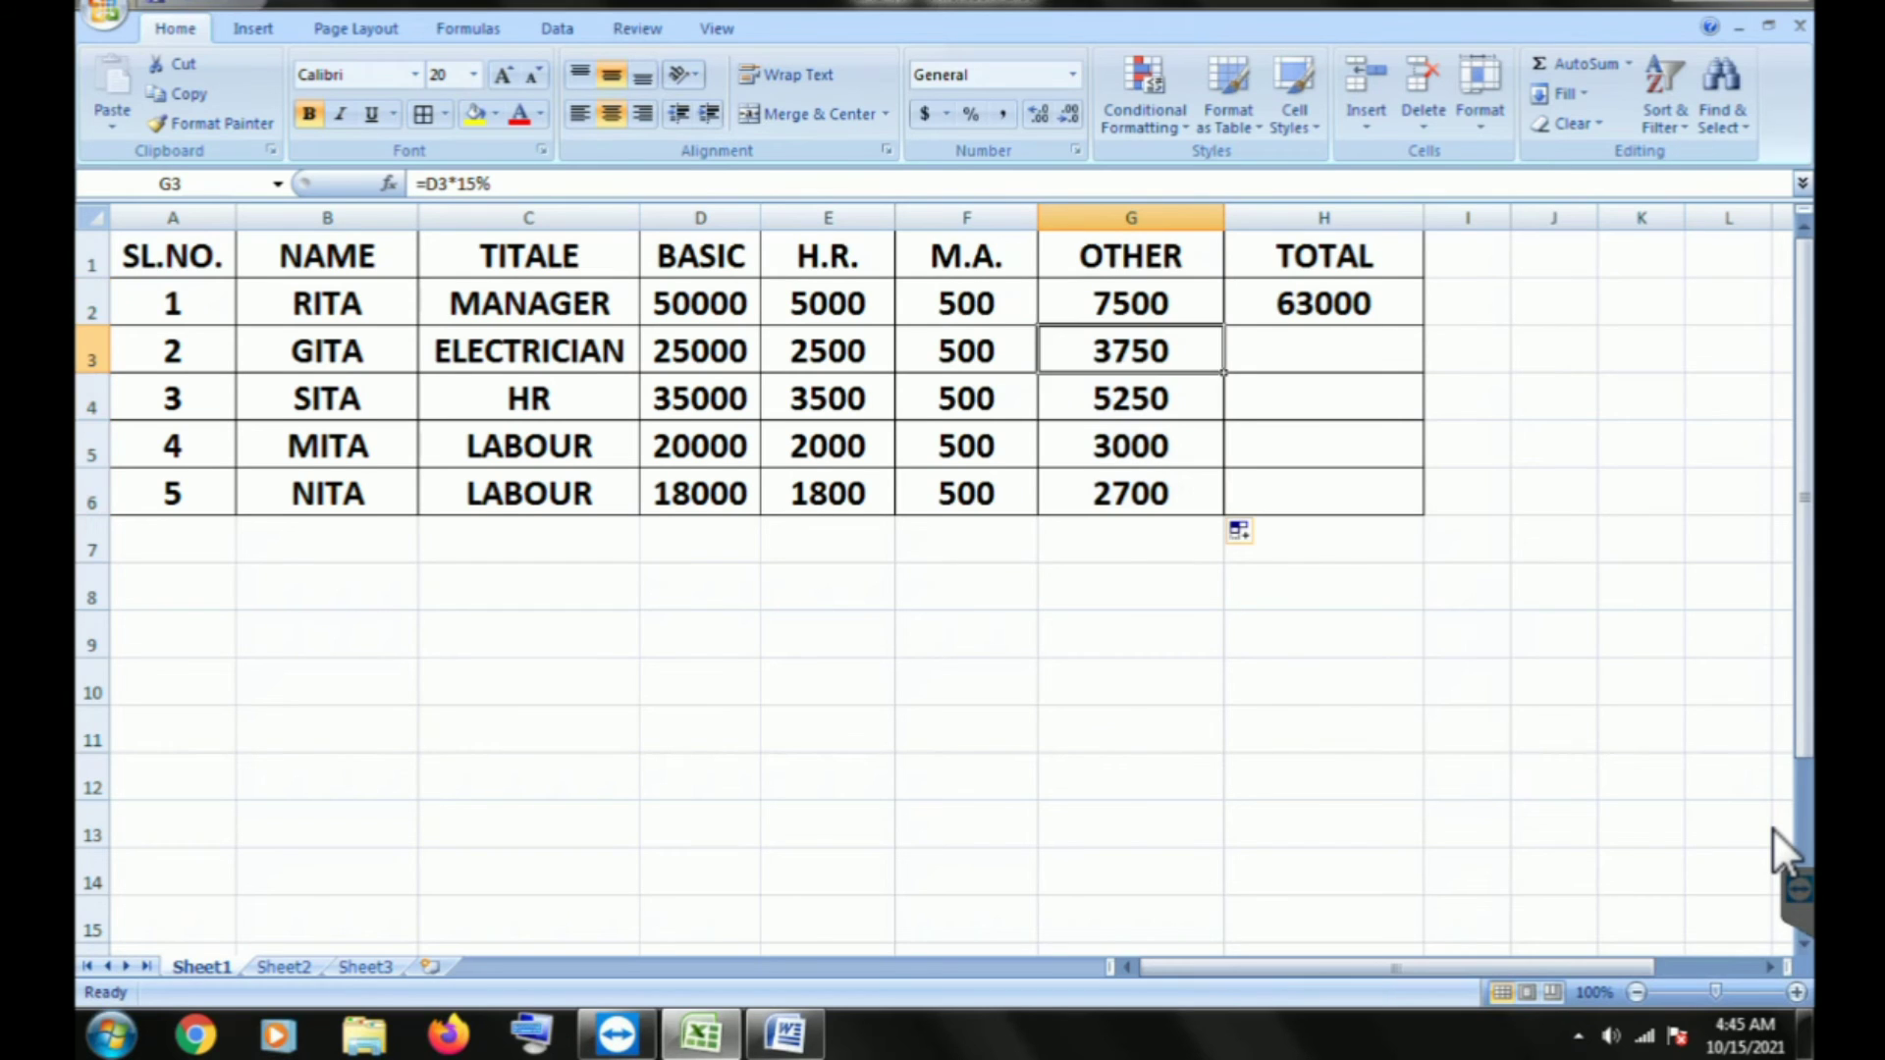
{"action": "key", "text": "Down"}
{"action": "key", "text": "Down"}
{"action": "key", "text": "Down"}
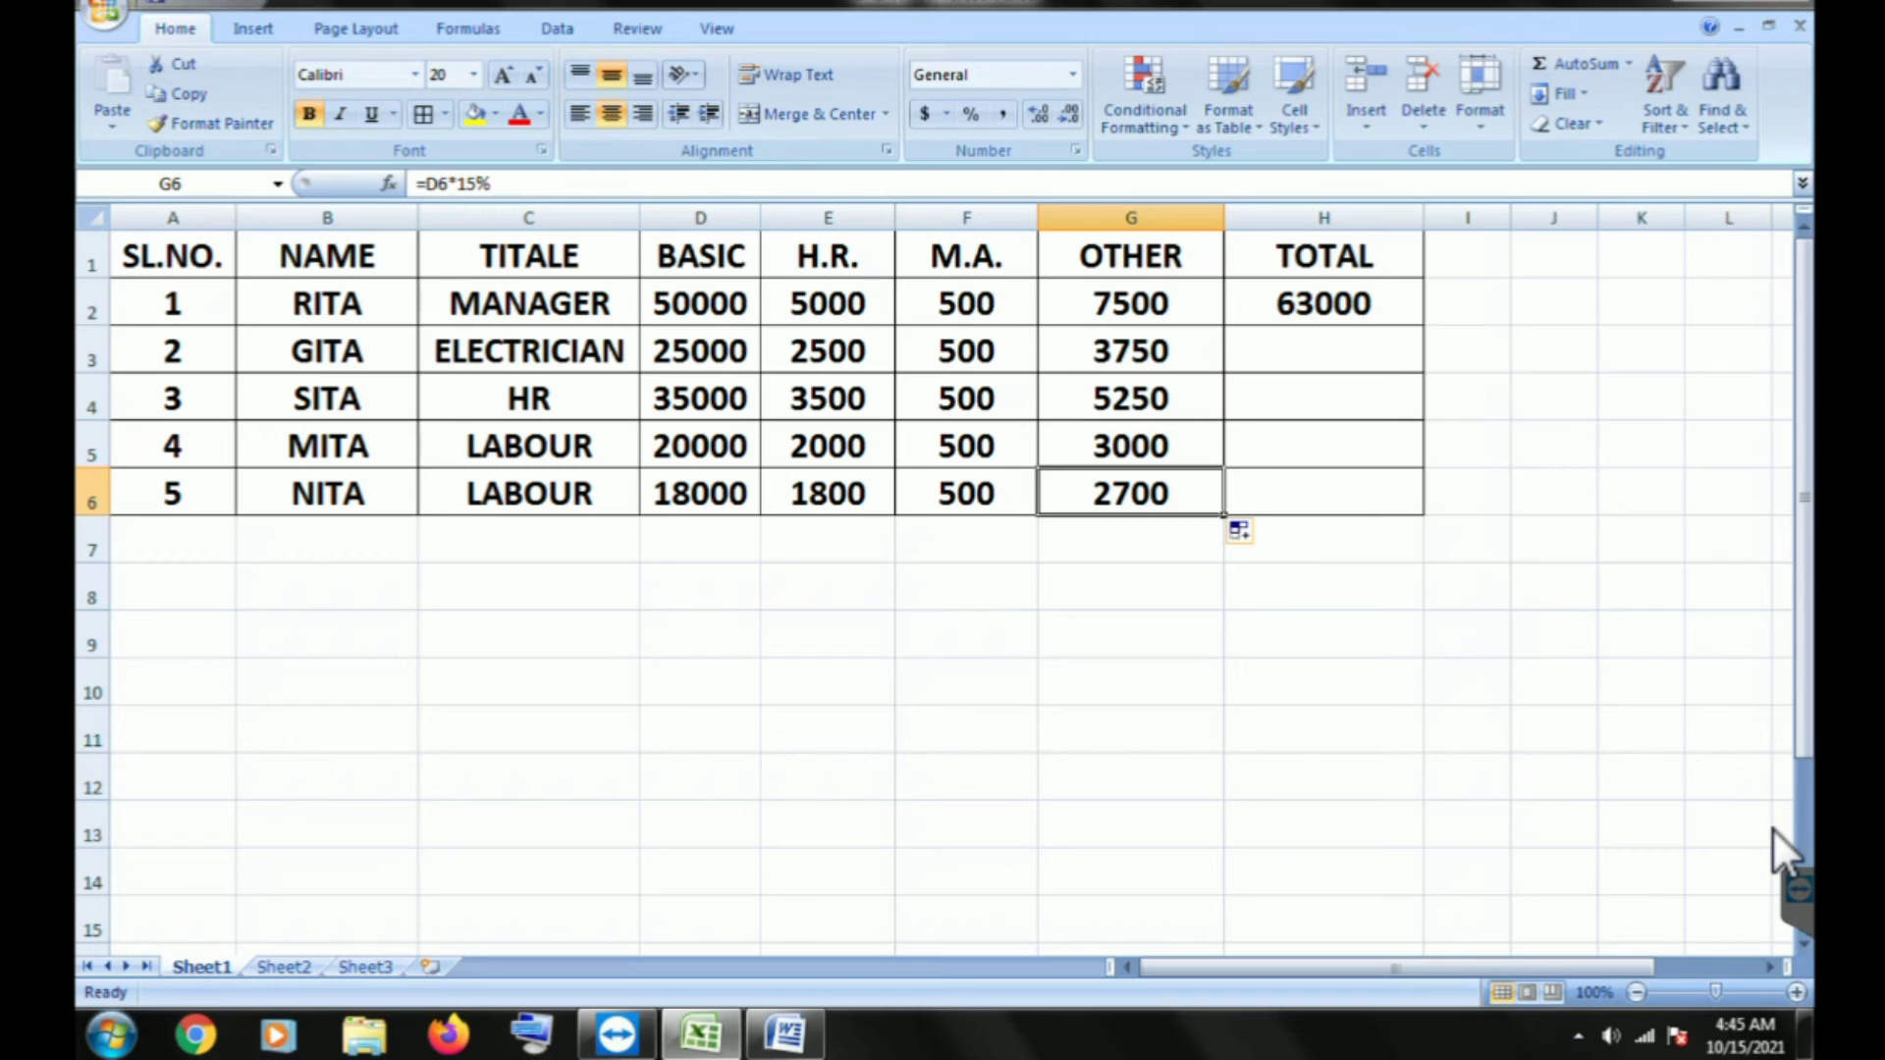
{"action": "key", "text": "Up"}
{"action": "key", "text": "Up"}
{"action": "key", "text": "Up"}
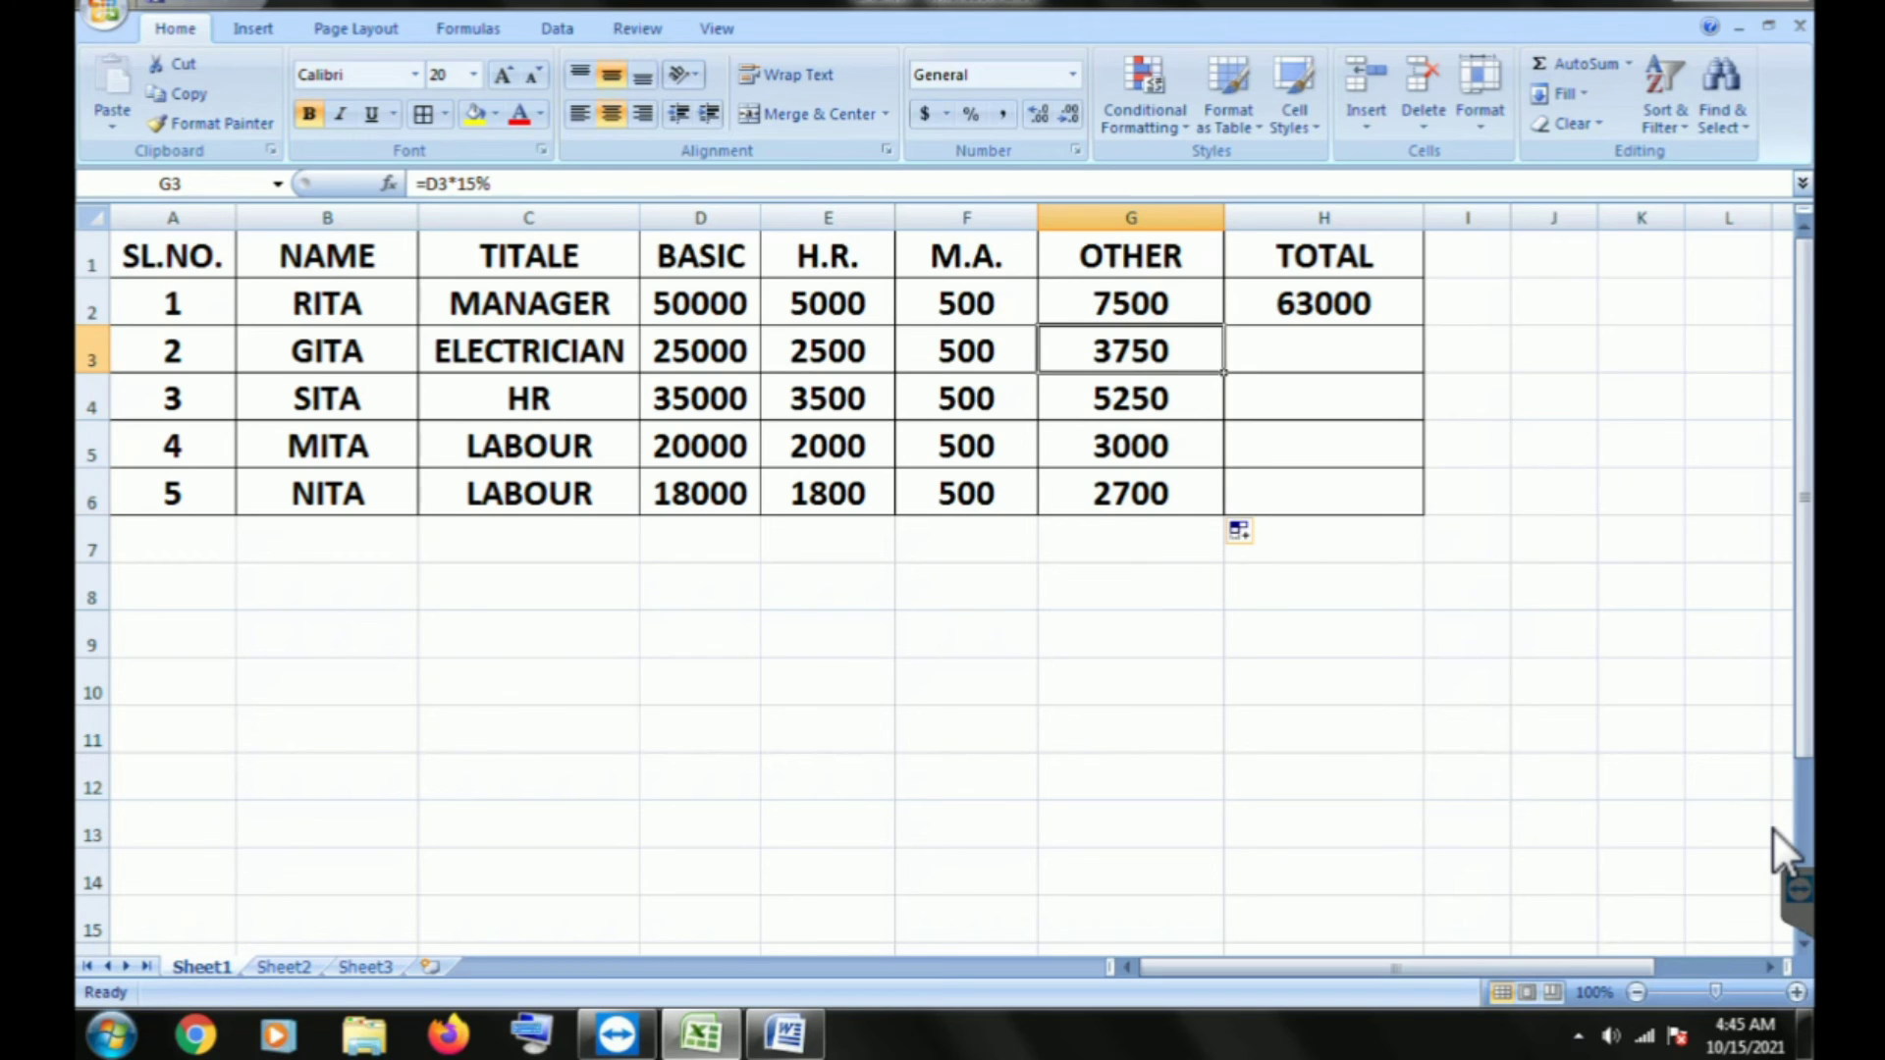
{"action": "key", "text": "Down"}
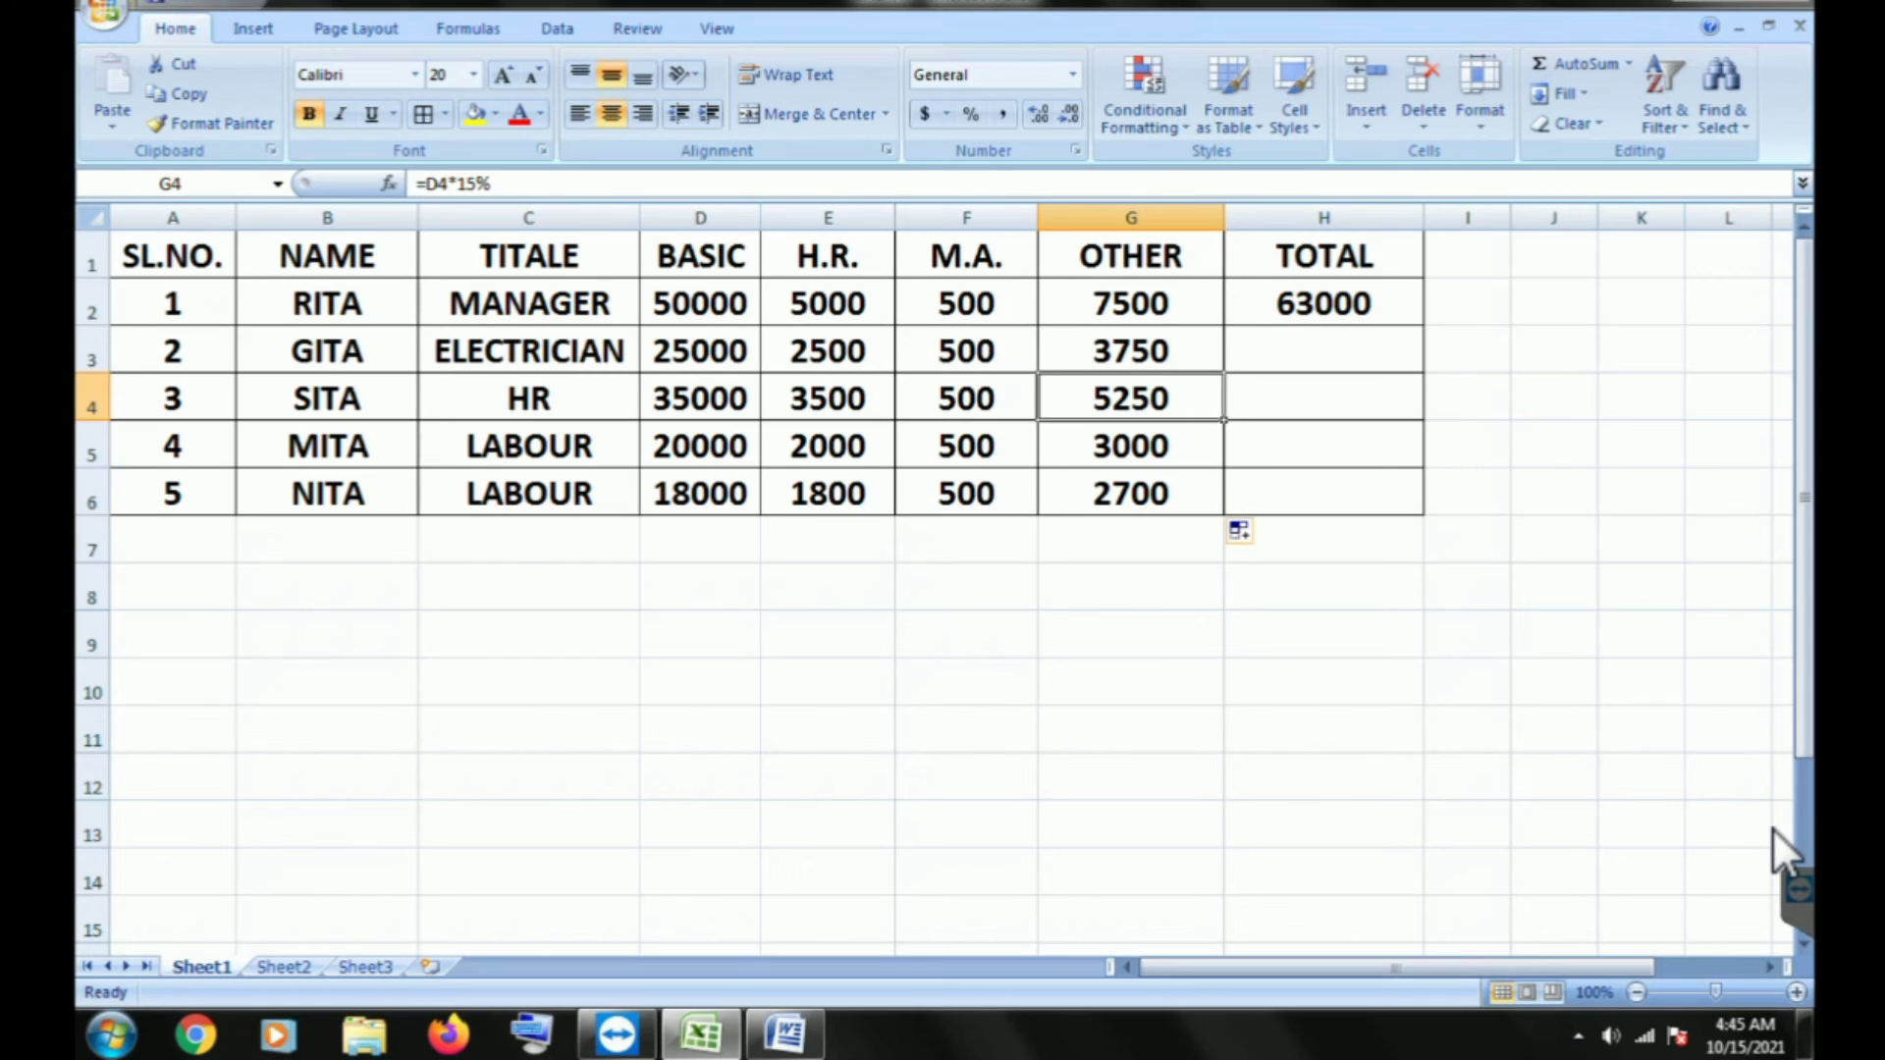
{"action": "key", "text": "Down"}
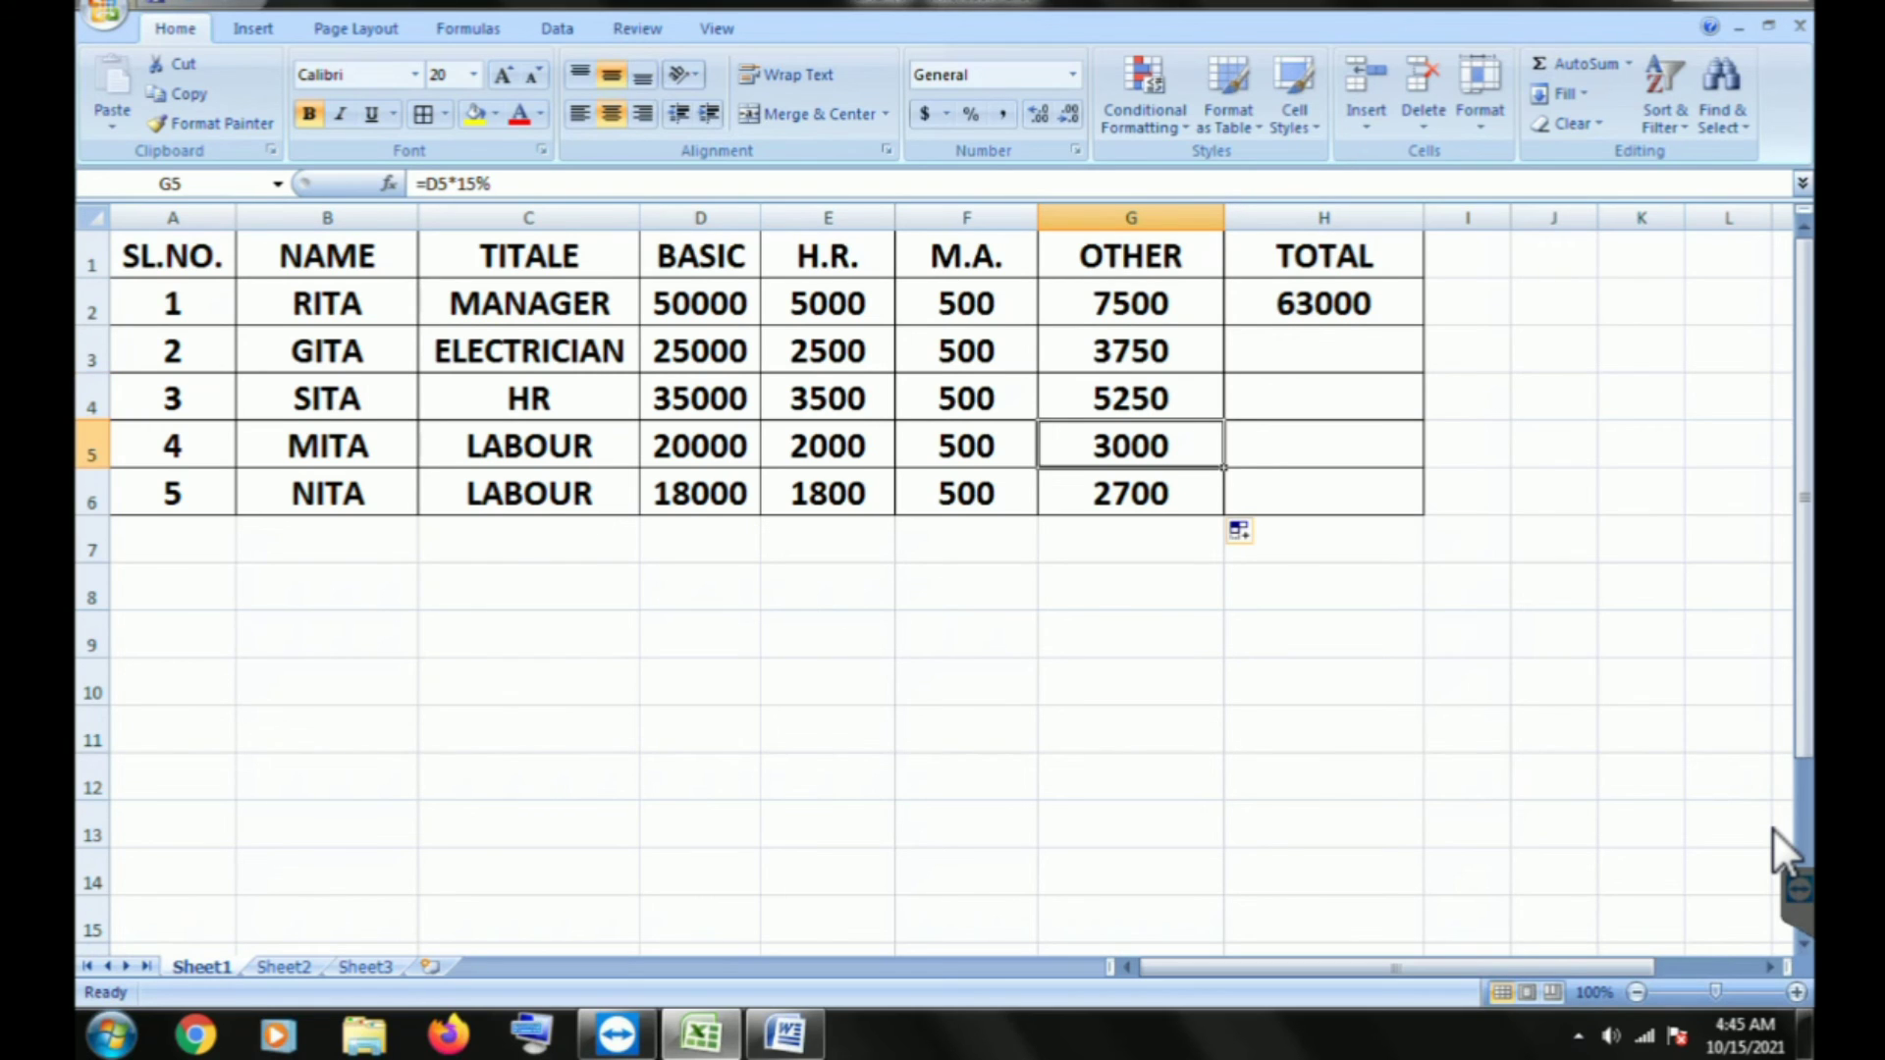
{"action": "key", "text": "Down"}
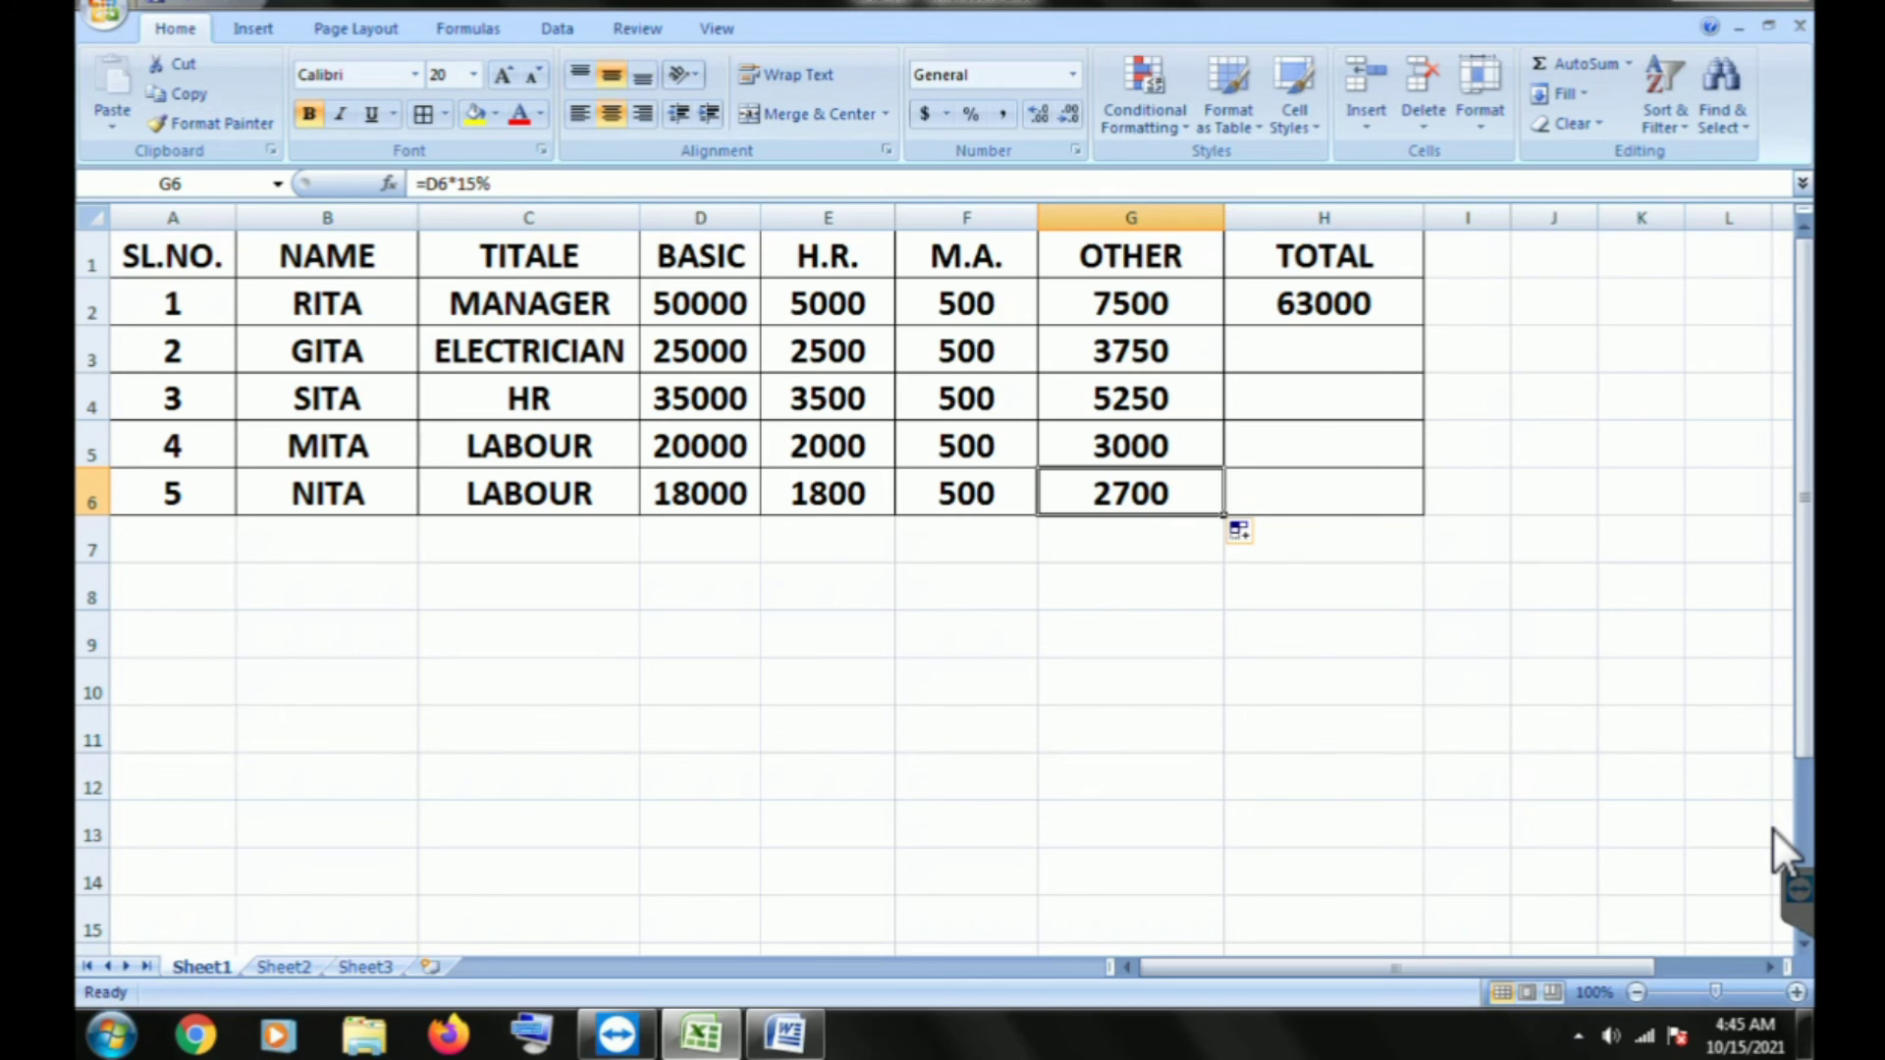
{"action": "key", "text": "Right"}
{"action": "key", "text": "Up"}
{"action": "key", "text": "Up"}
{"action": "key", "text": "Up"}
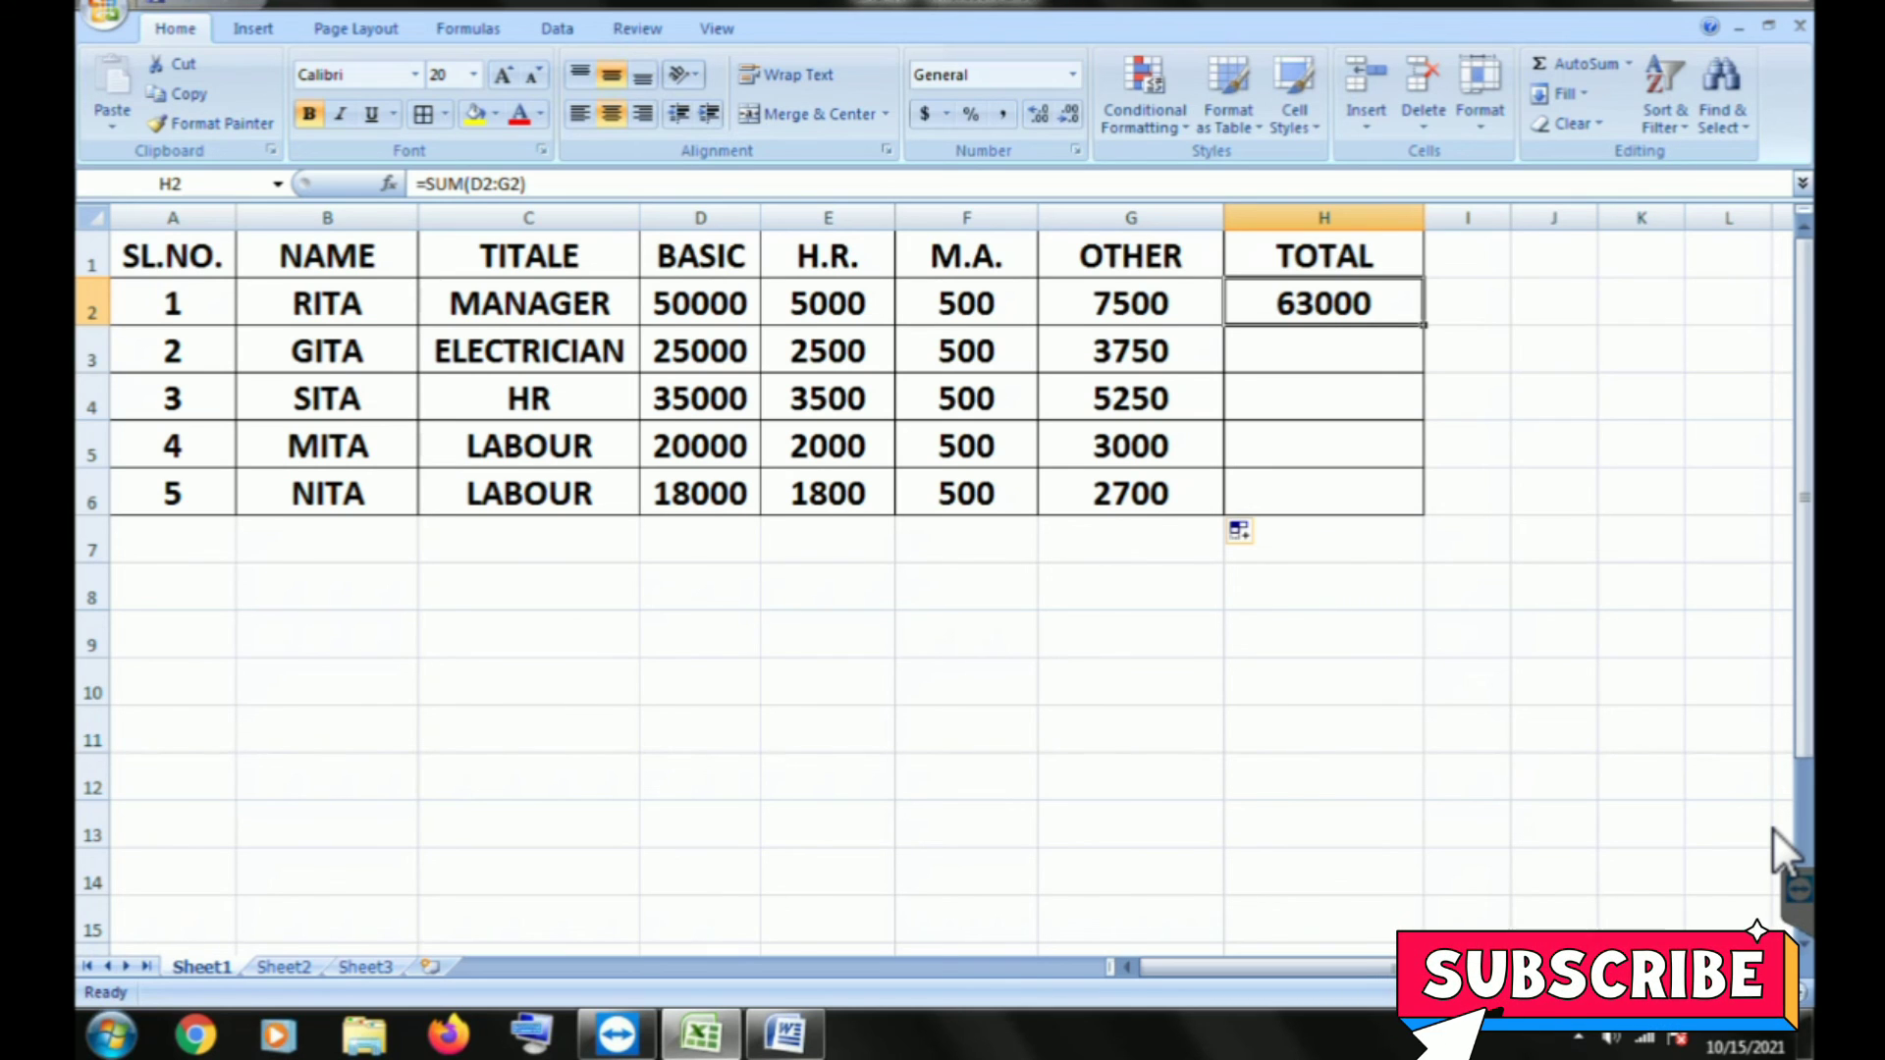
Fill =SUM(D2:G2) down H2:H6, giving totals 31750, 44250, 25500 and 23000.
{"action": "left_click_drag", "start_coordinate": [1422, 324], "coordinate": [1423, 513]}
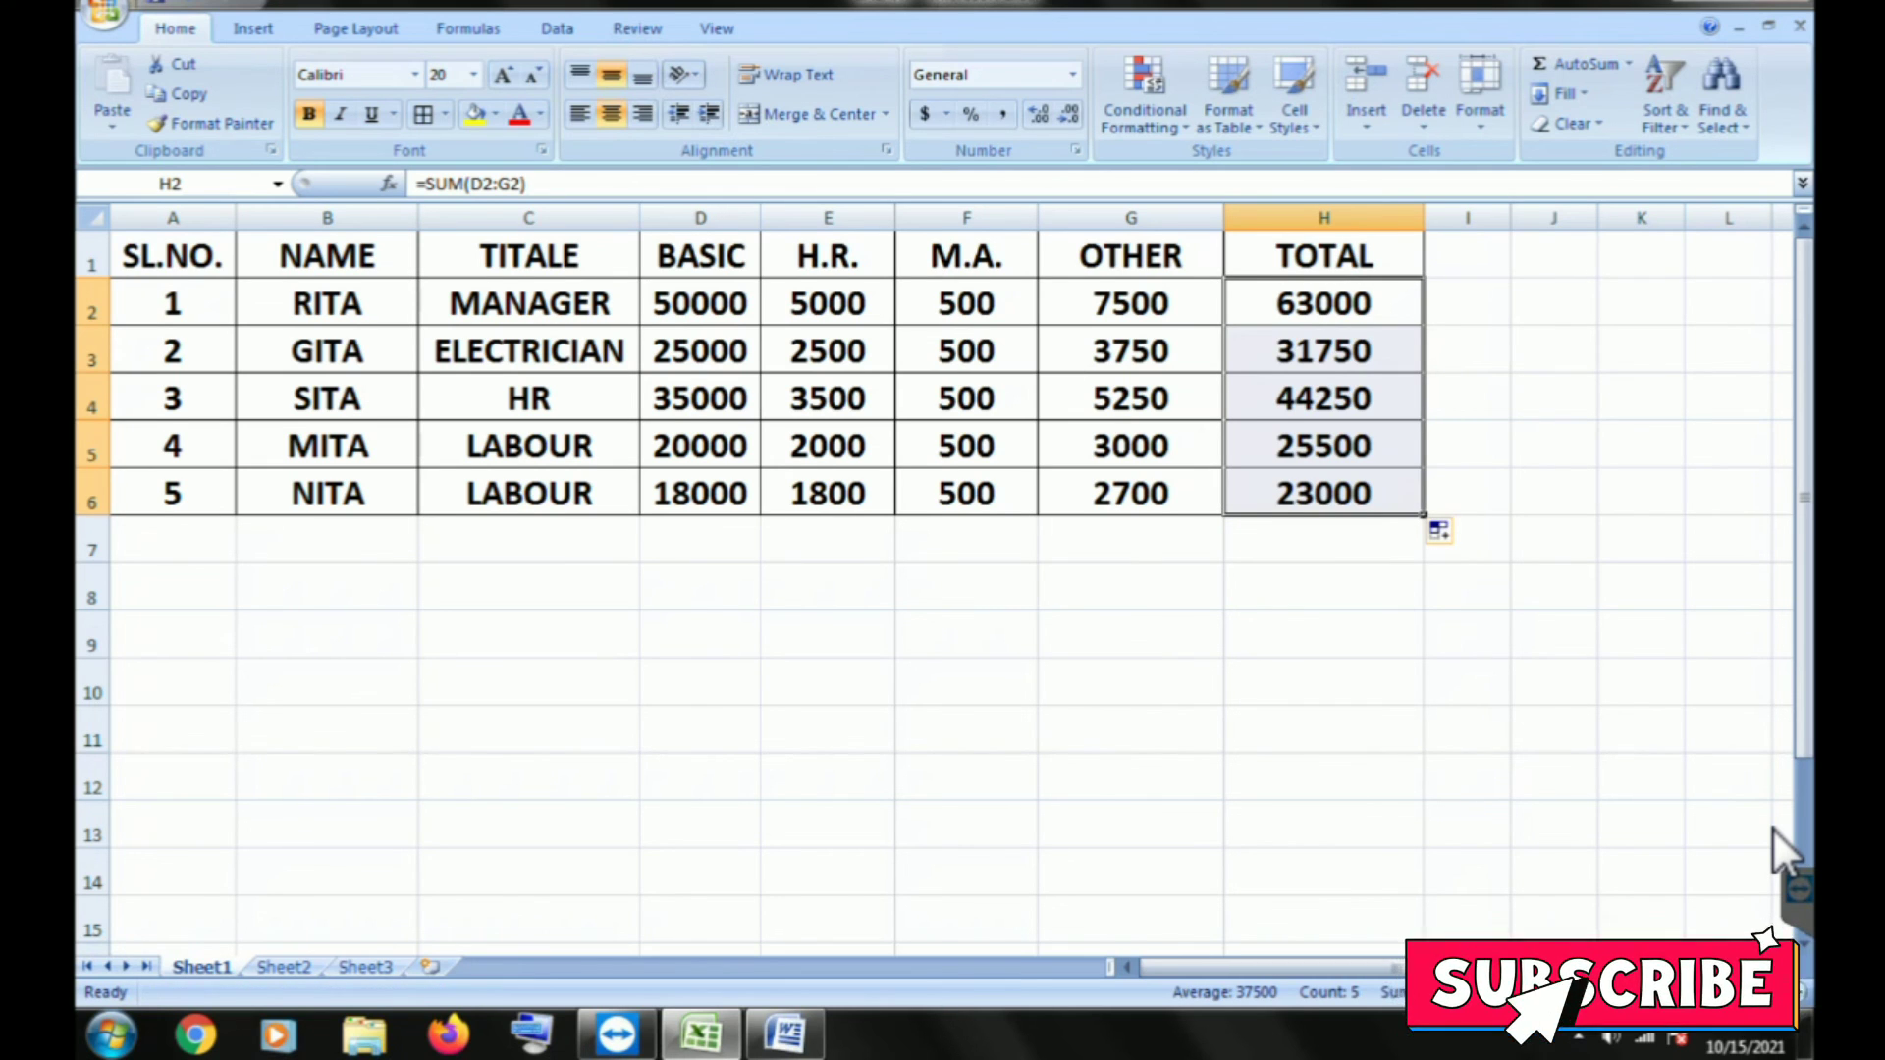
{"action": "key", "text": "Down"}
{"action": "key", "text": "Down"}
{"action": "key", "text": "Down"}
{"action": "key", "text": "Down"}
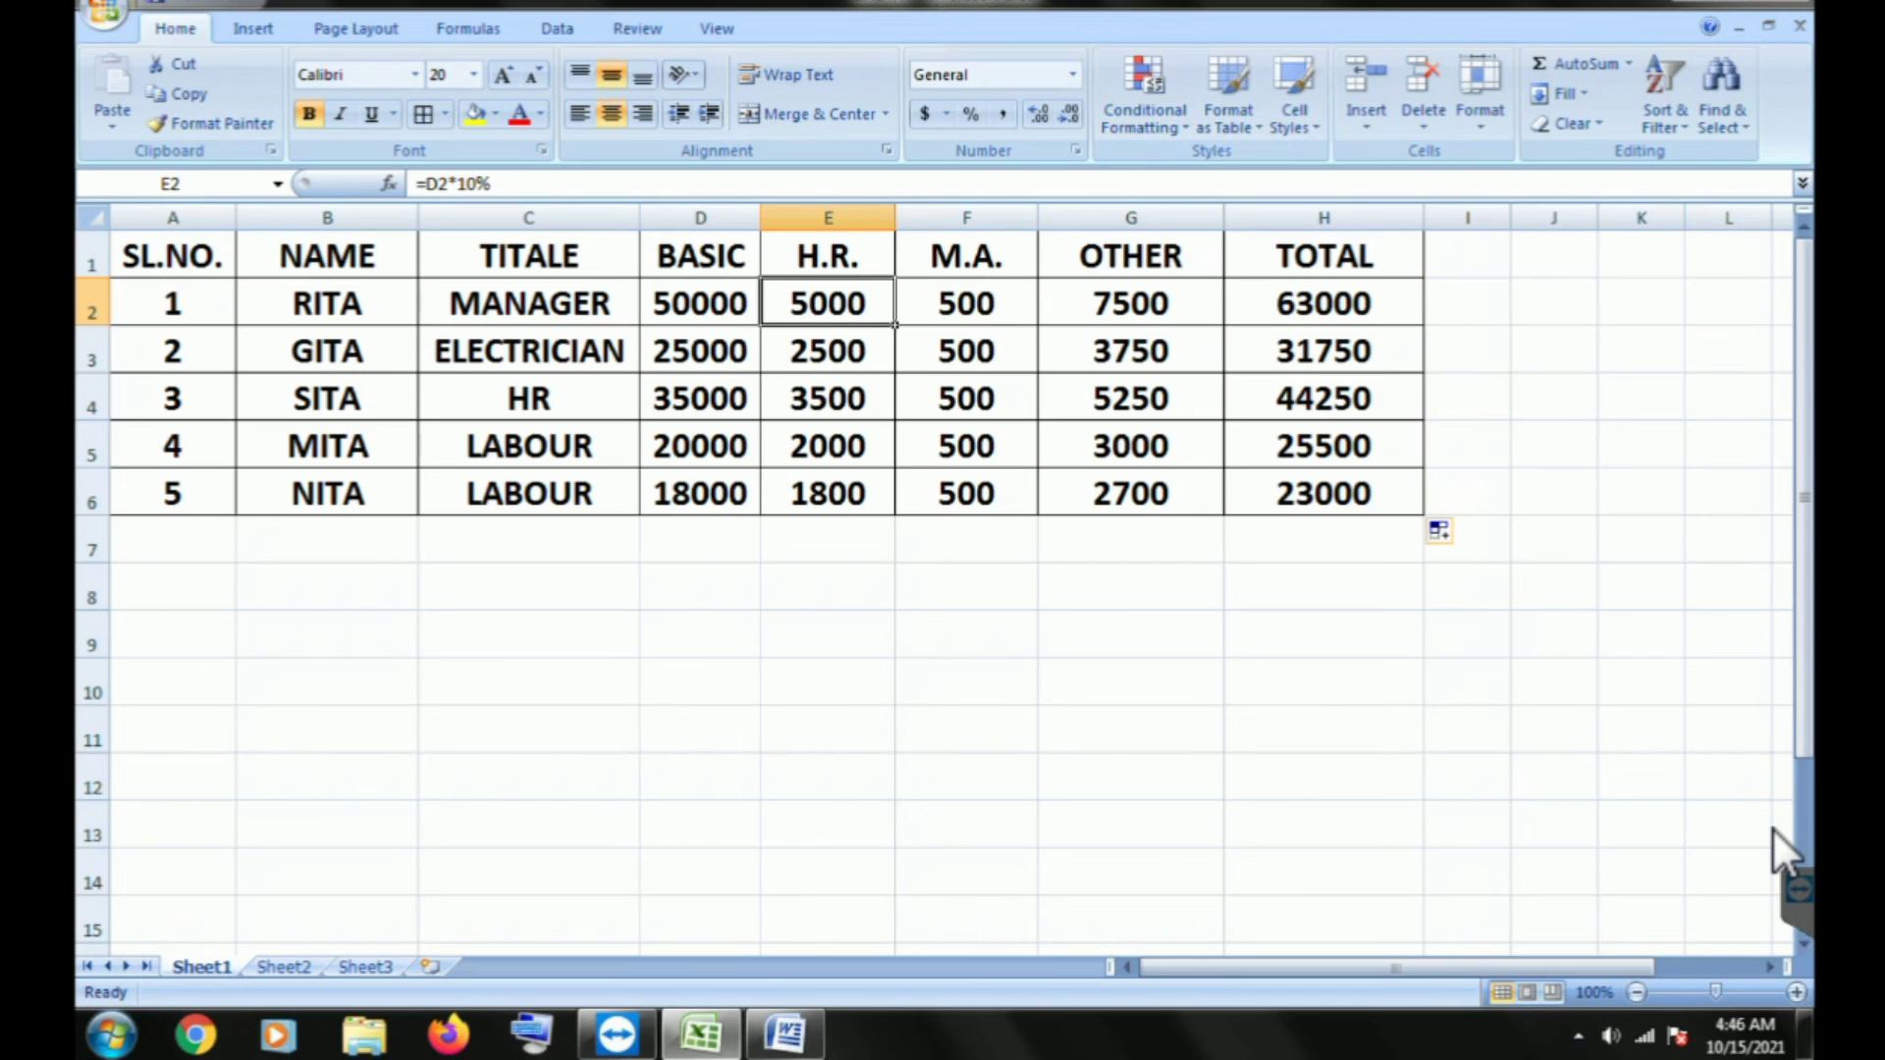
{"action": "key", "text": "Right"}
{"action": "key", "text": "Right"}
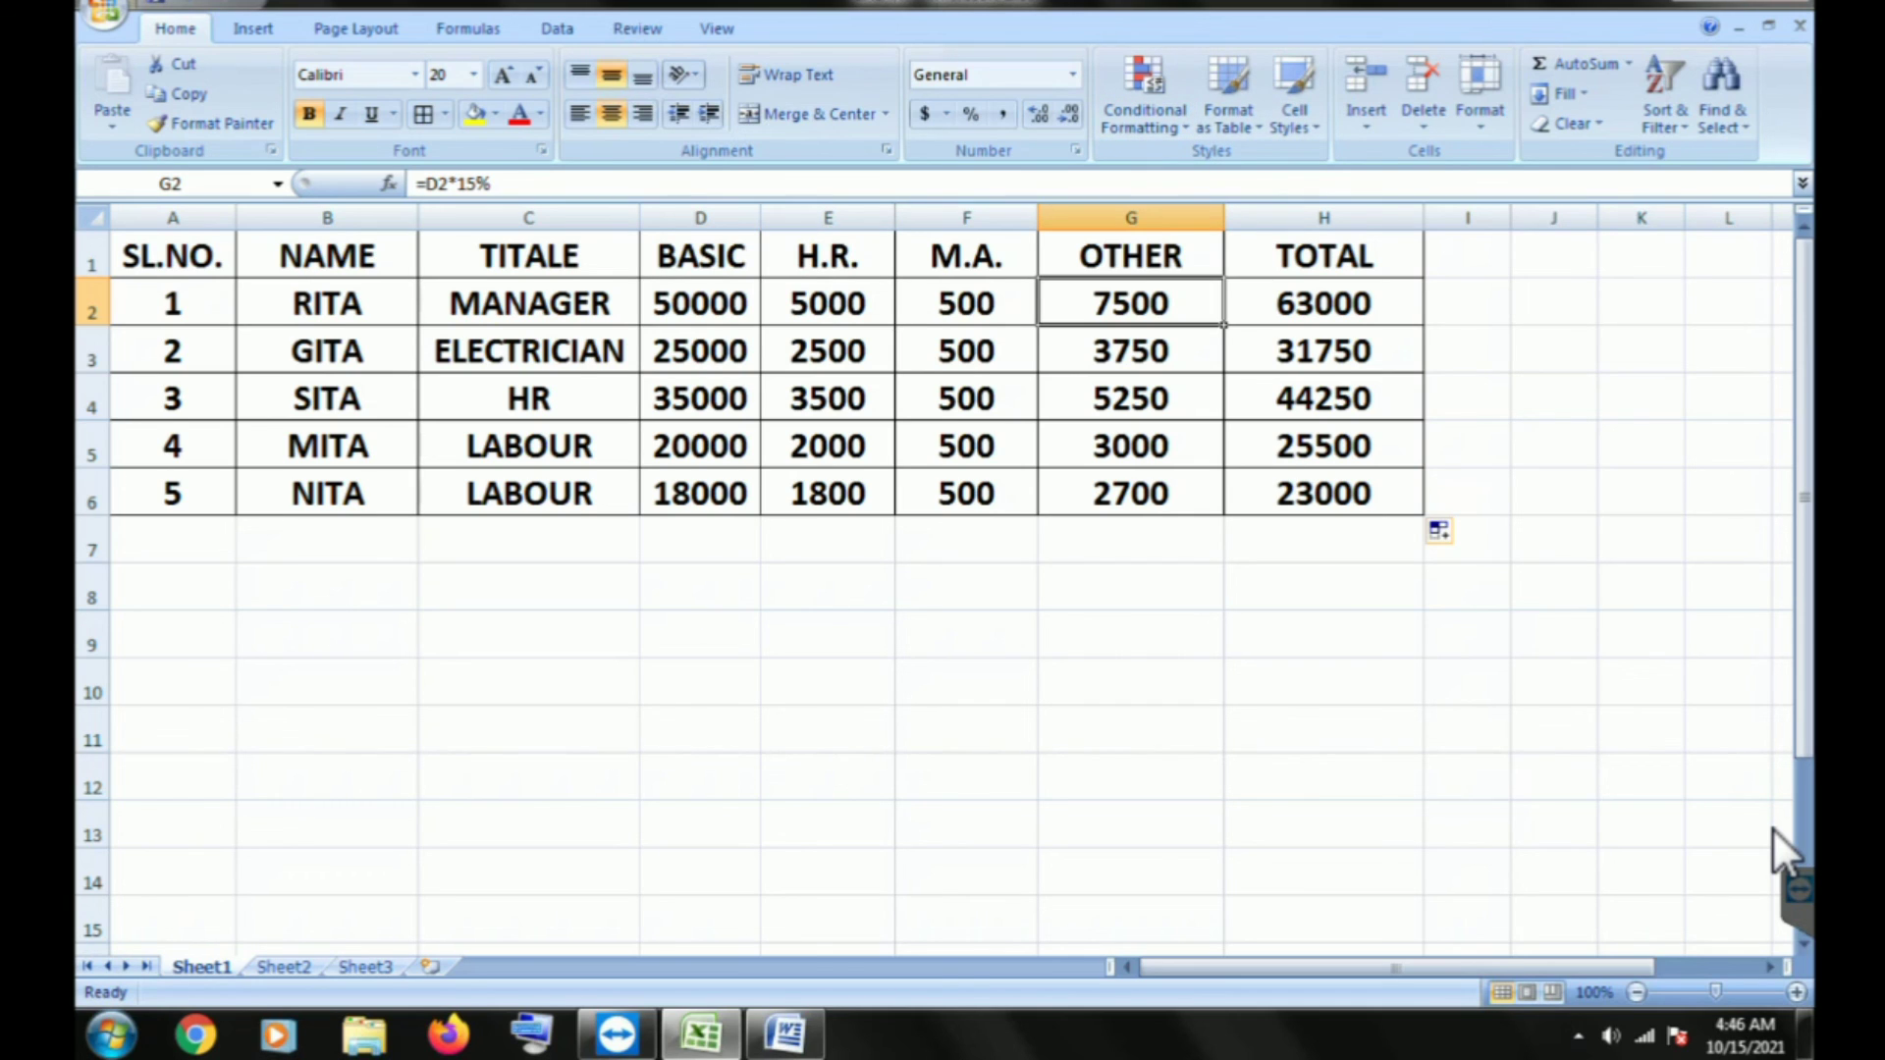
{"action": "key", "text": "Right"}
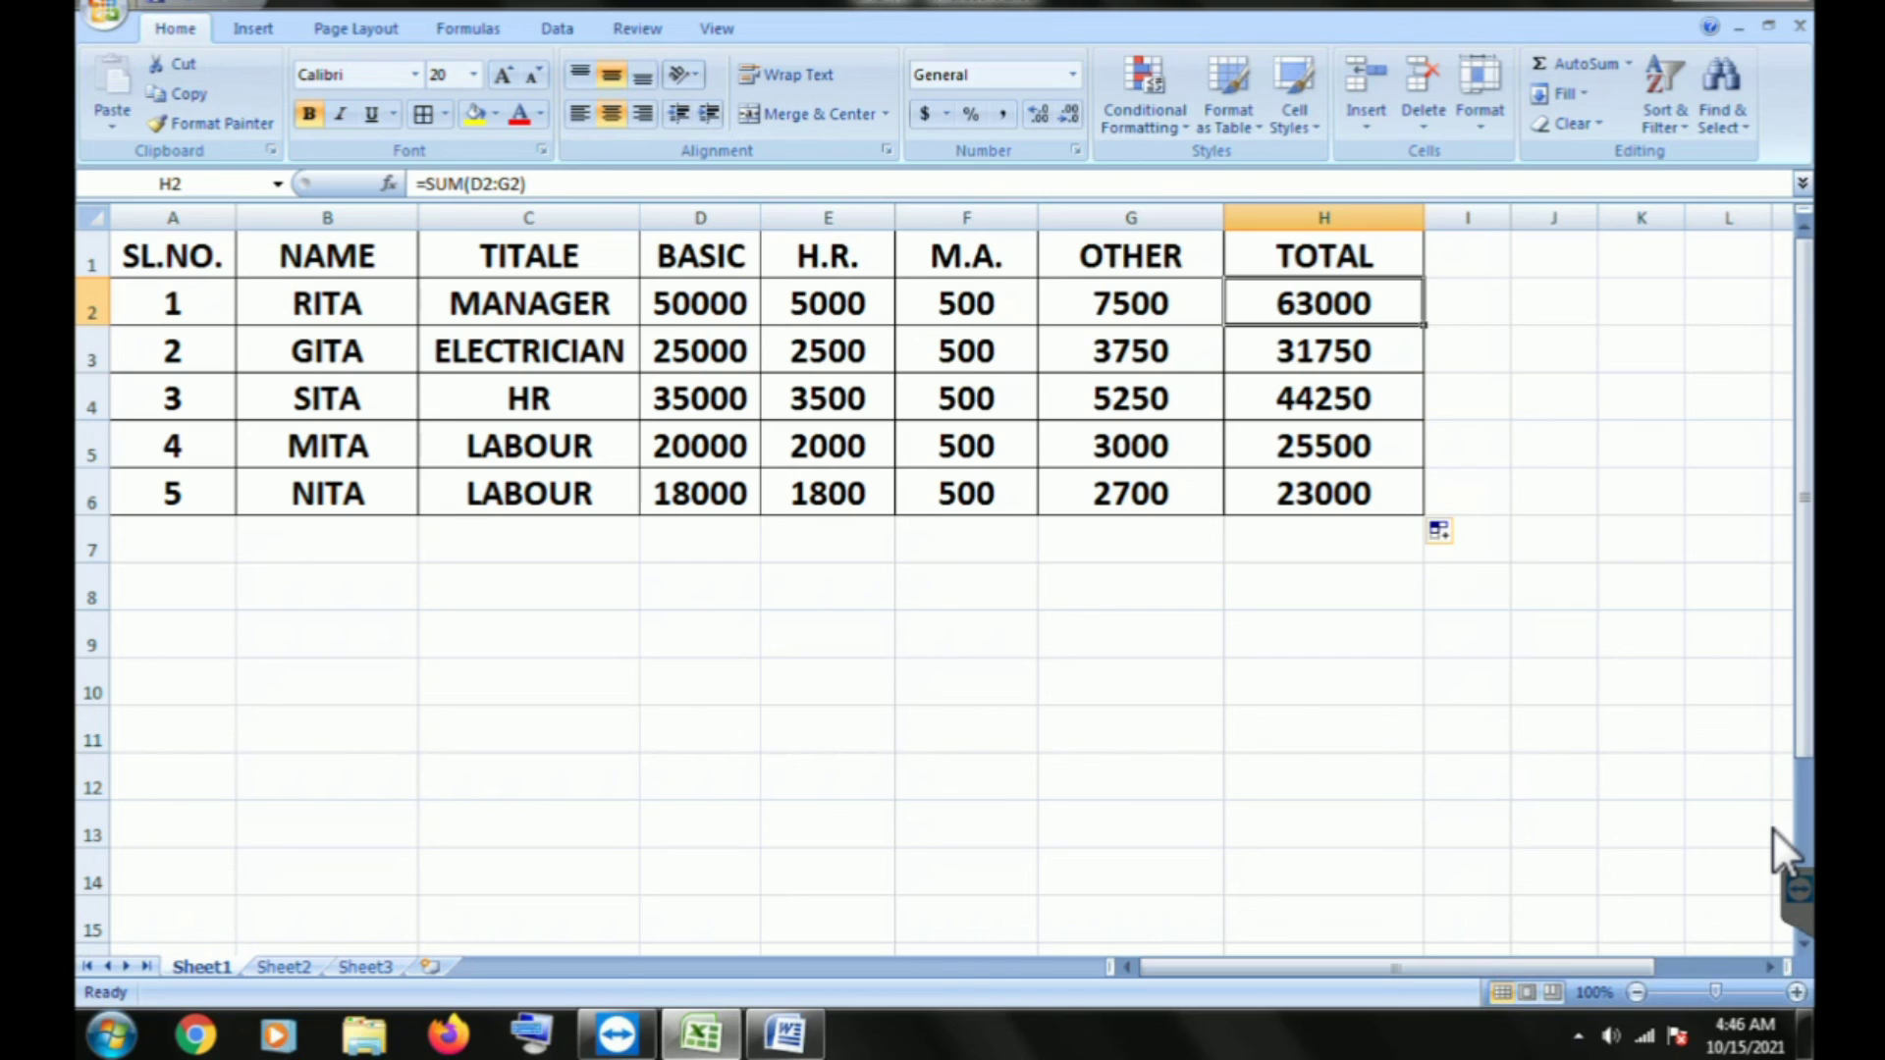
{"action": "key", "text": "Down"}
{"action": "key", "text": "Down"}
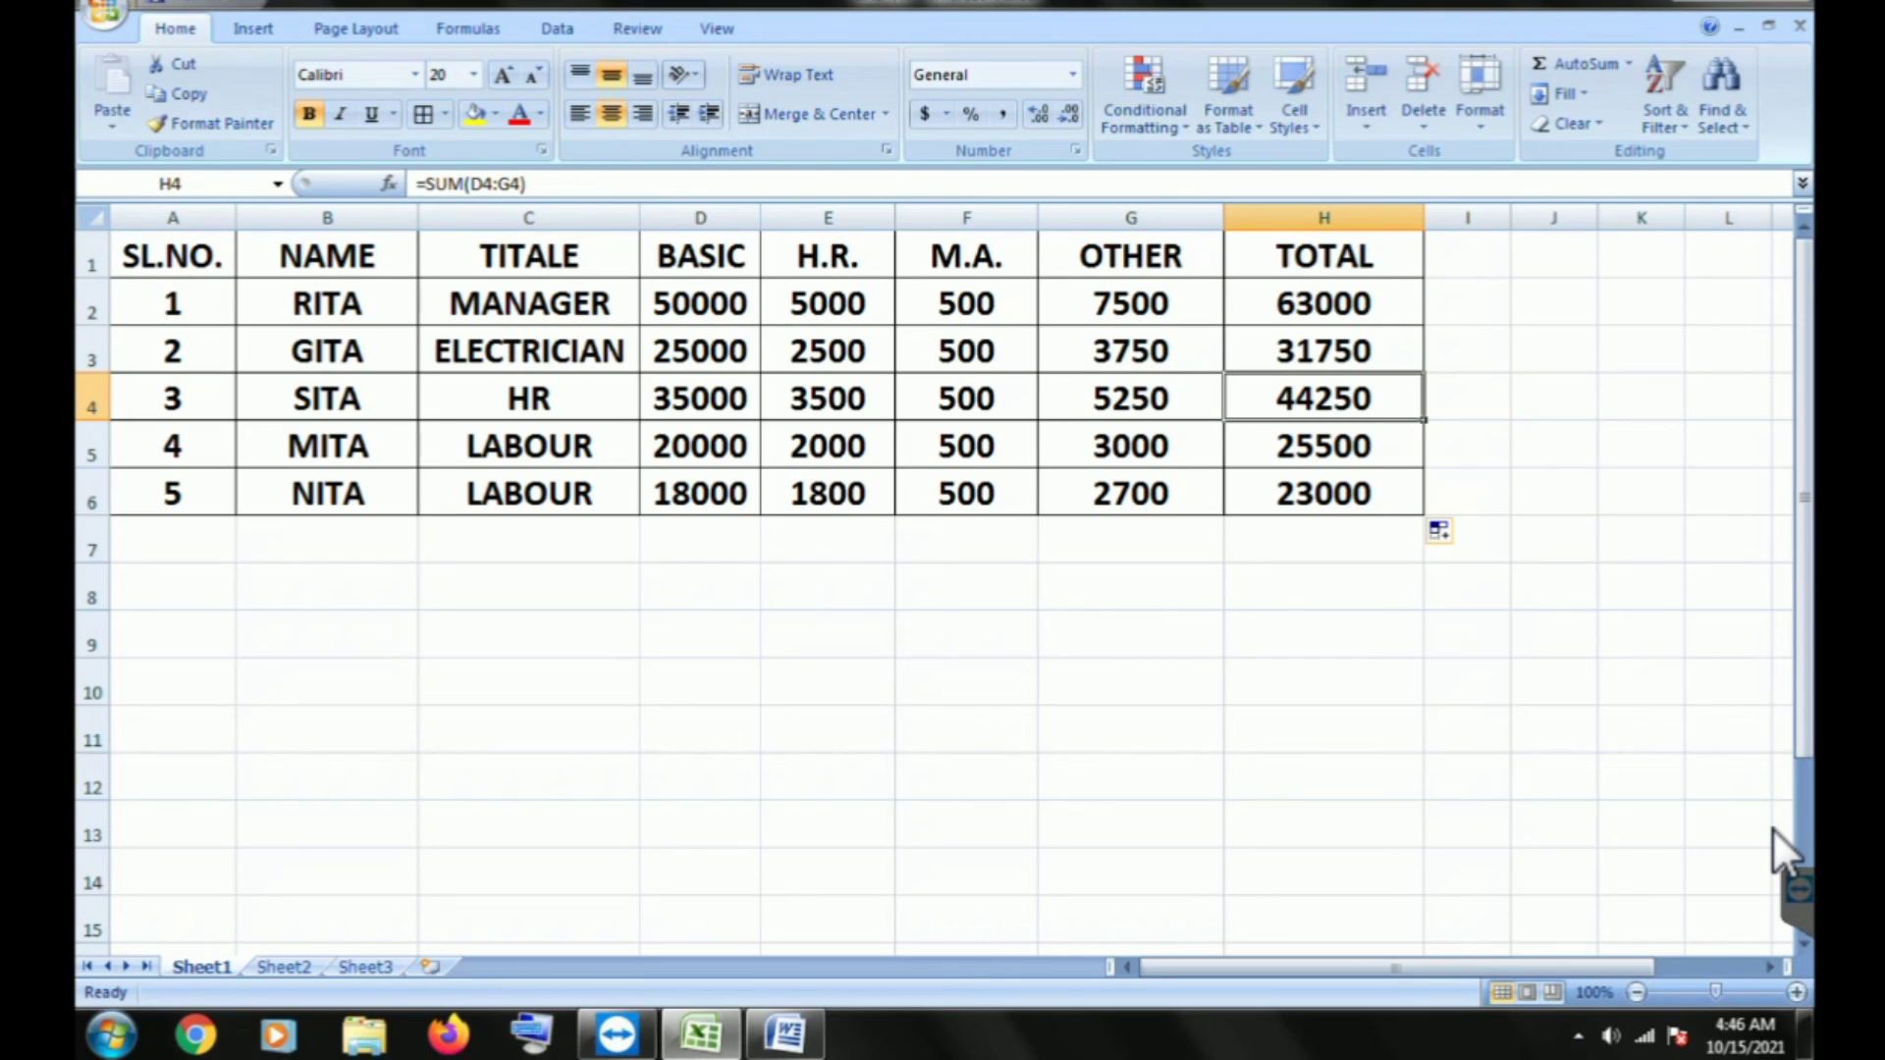